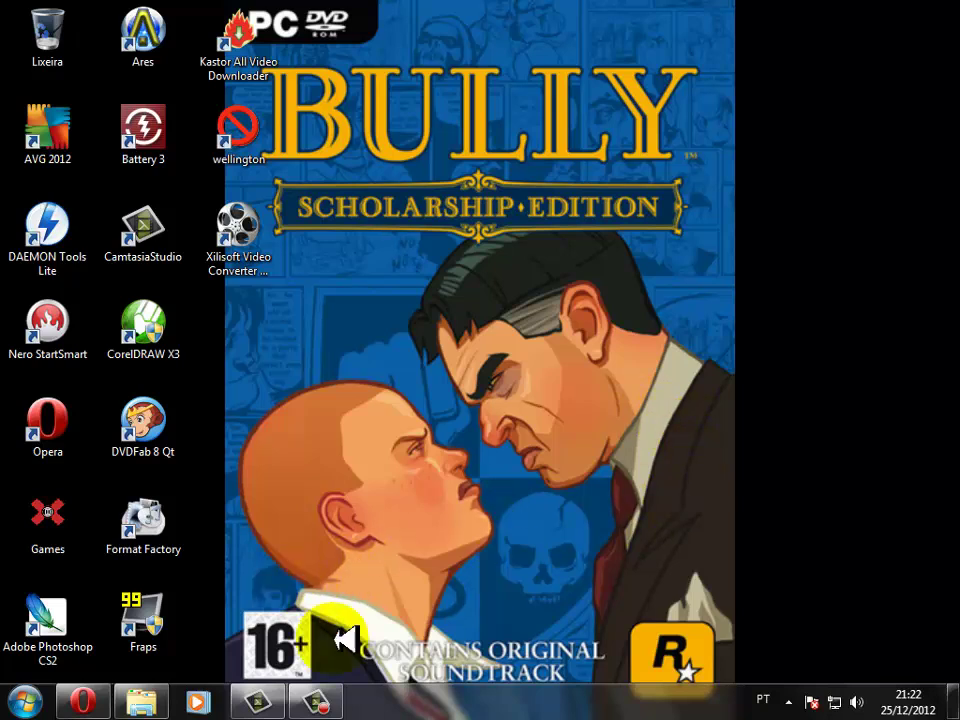
Step: Switch to Opera and choose Bully: Scholarship Edition as the game to check on the Can You Run It page
{"action": "mouse_move", "coordinate": [99, 705]}
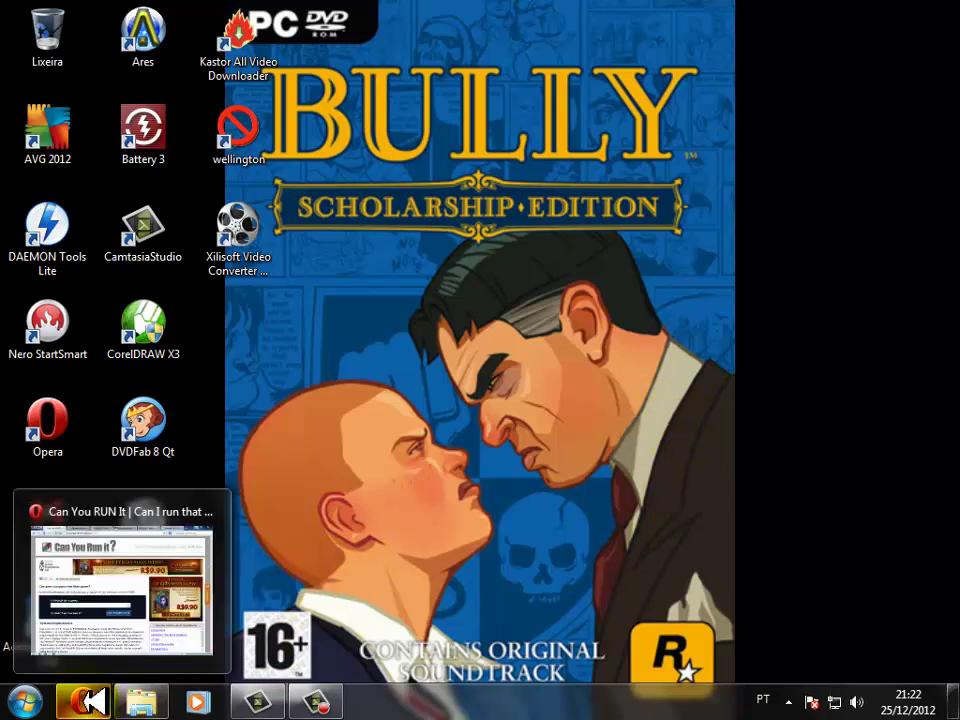
{"action": "left_click", "coordinate": [84, 700]}
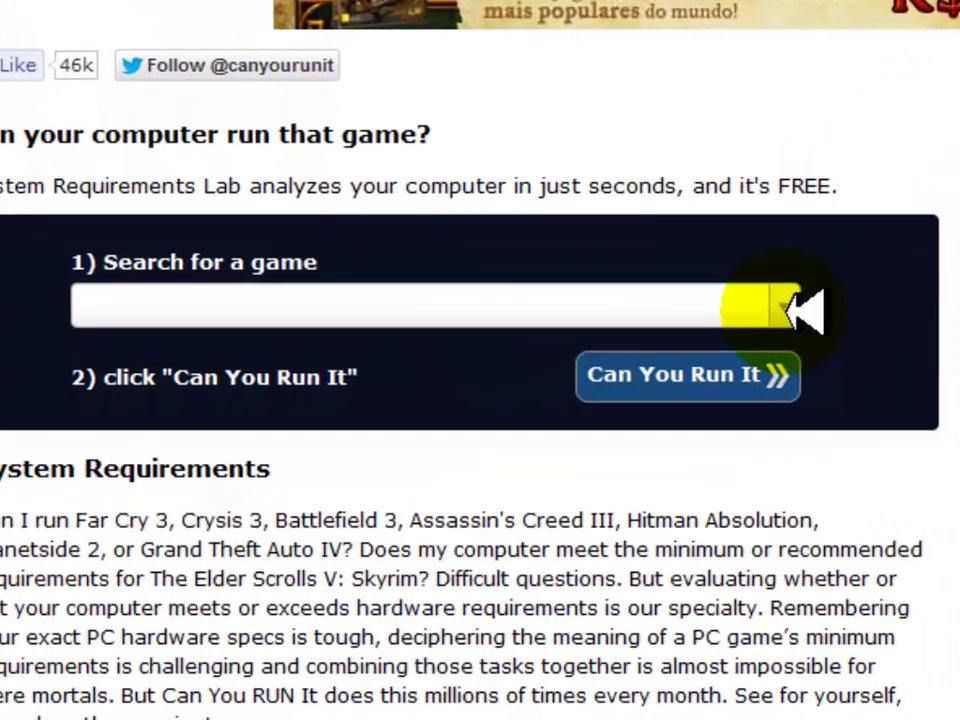
{"action": "left_click", "coordinate": [516, 419]}
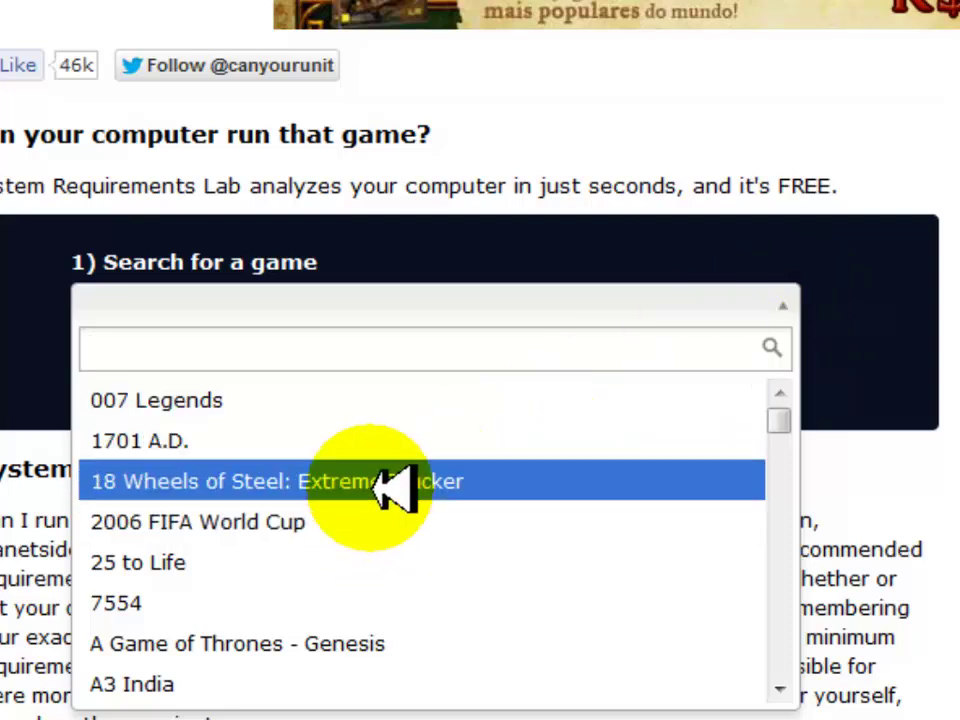
{"action": "scroll", "coordinate": [375, 488], "scroll_direction": "down", "scroll_amount": 2}
{"action": "scroll", "coordinate": [375, 488], "scroll_direction": "up", "scroll_amount": 2}
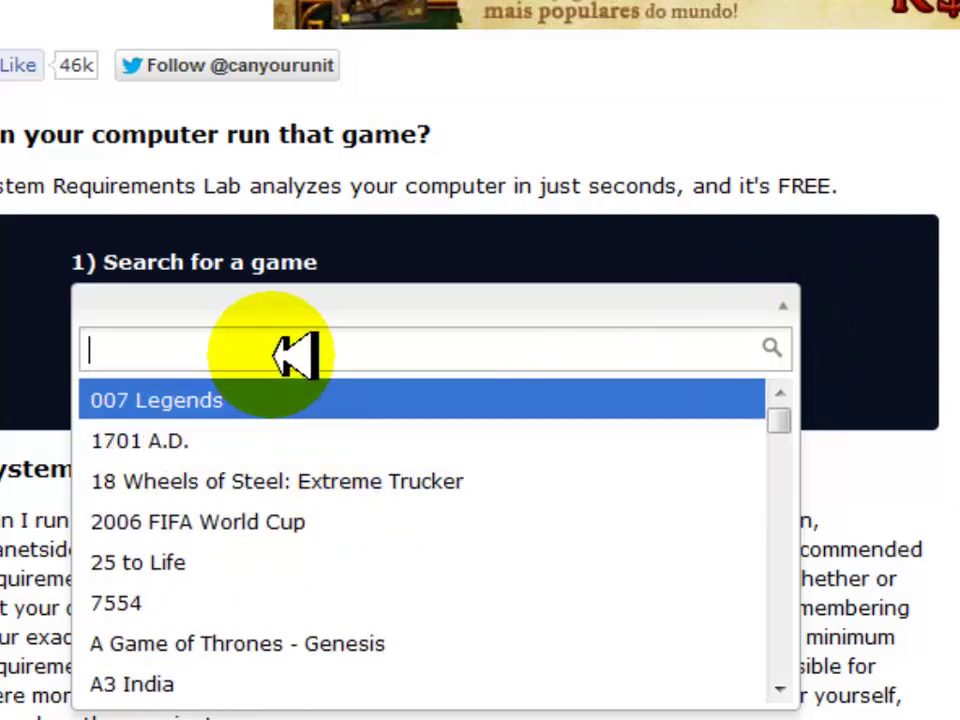
{"action": "type", "text": "bully"}
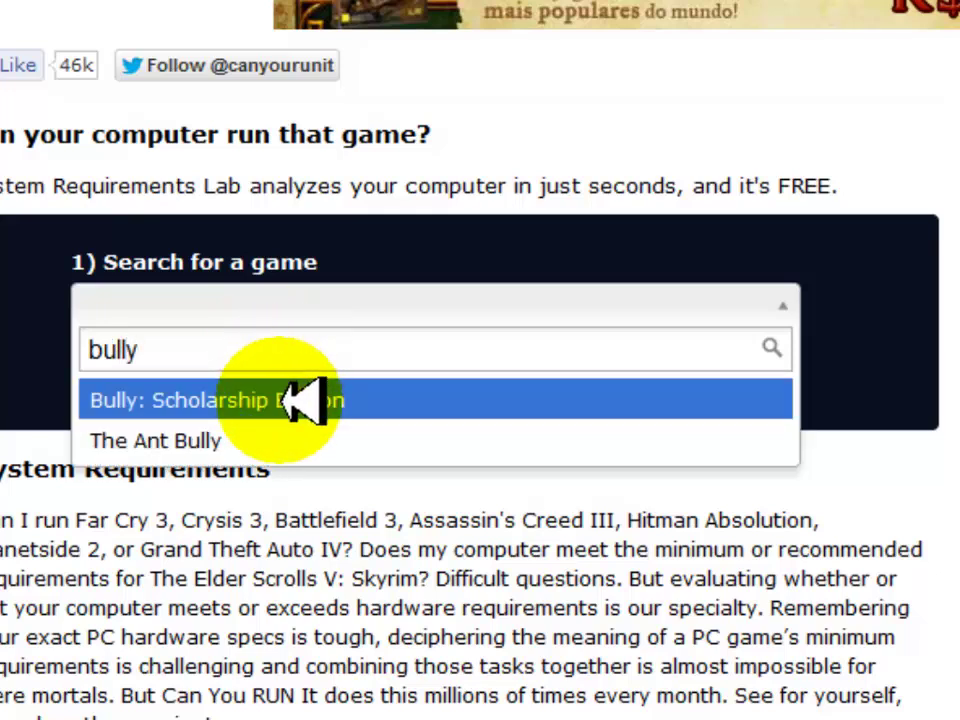
{"action": "left_click", "coordinate": [303, 401]}
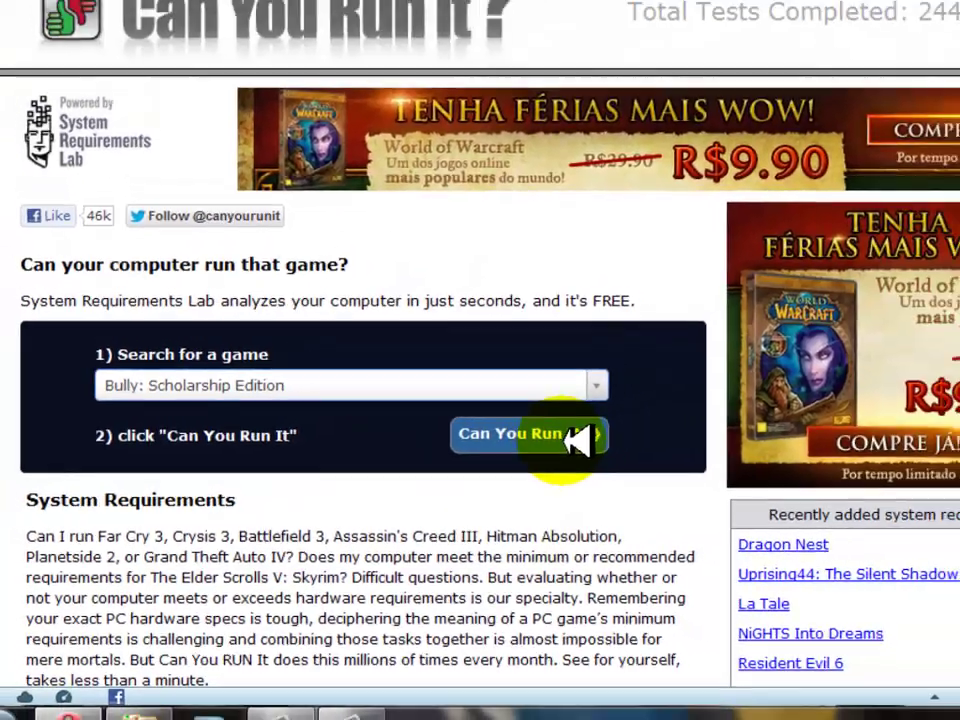
Step: Display the system requirements for Bully: Scholarship Edition without hardware detection, then close that page
{"action": "left_click", "coordinate": [576, 438]}
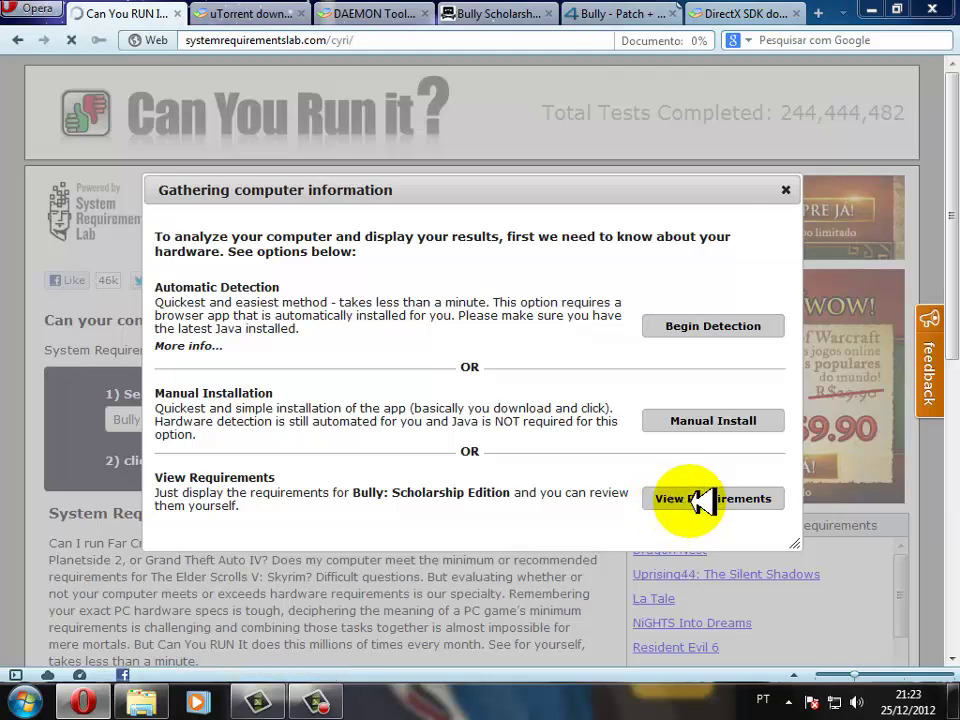
{"action": "left_click", "coordinate": [700, 499]}
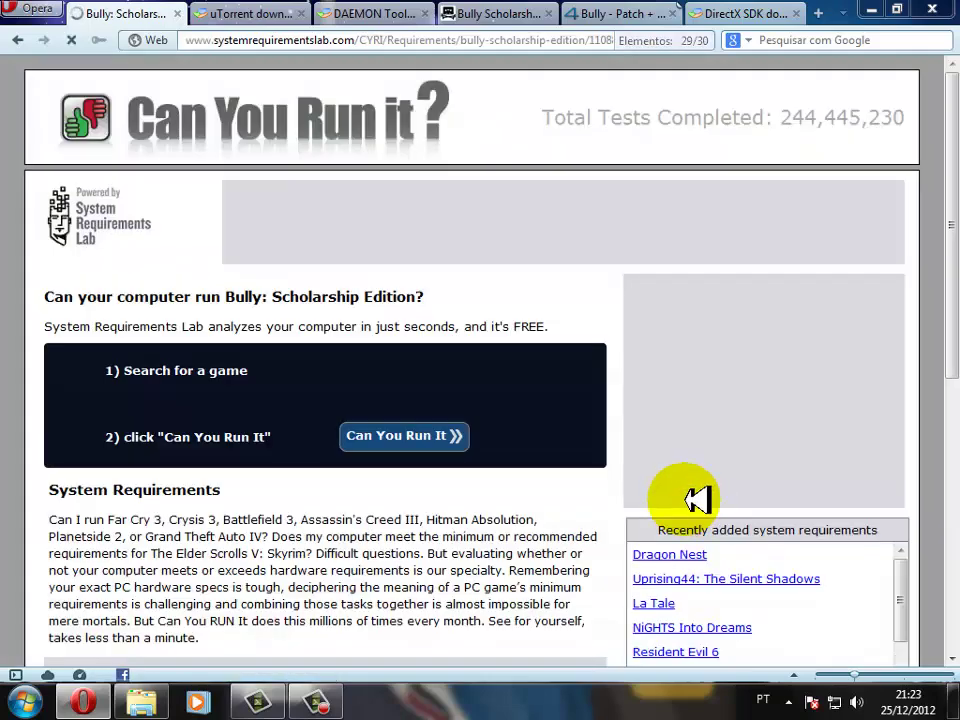
{"action": "scroll", "coordinate": [328, 398], "scroll_direction": "down", "scroll_amount": 3}
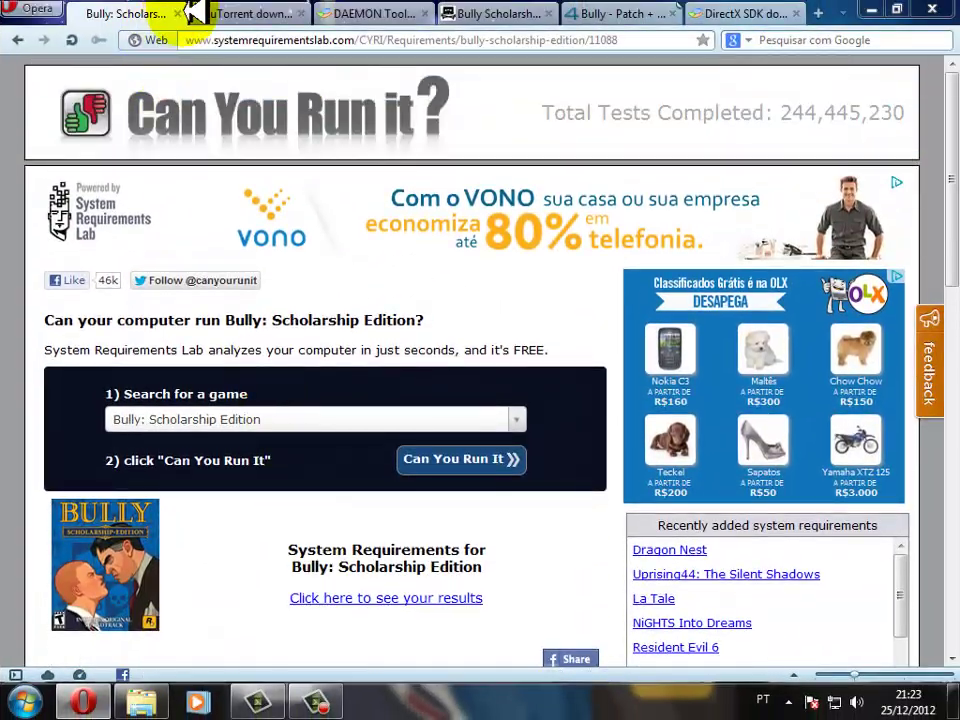
{"action": "left_click", "coordinate": [177, 14]}
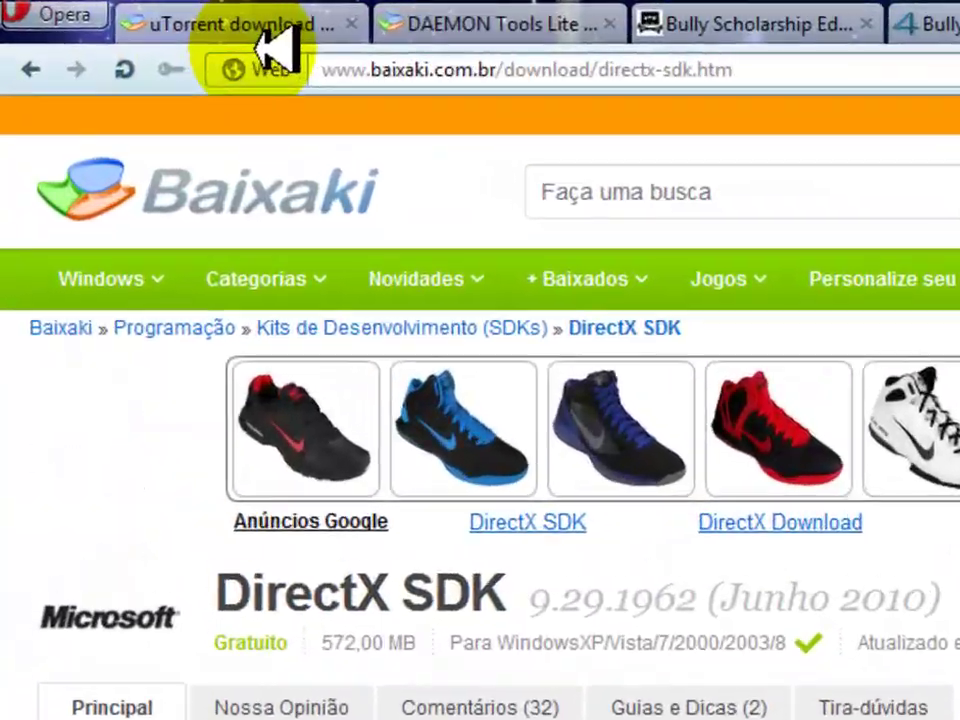
Step: Start the uTorrent download from its Baixaki page, cancel the file prompt and close the page
{"action": "left_click", "coordinate": [168, 14]}
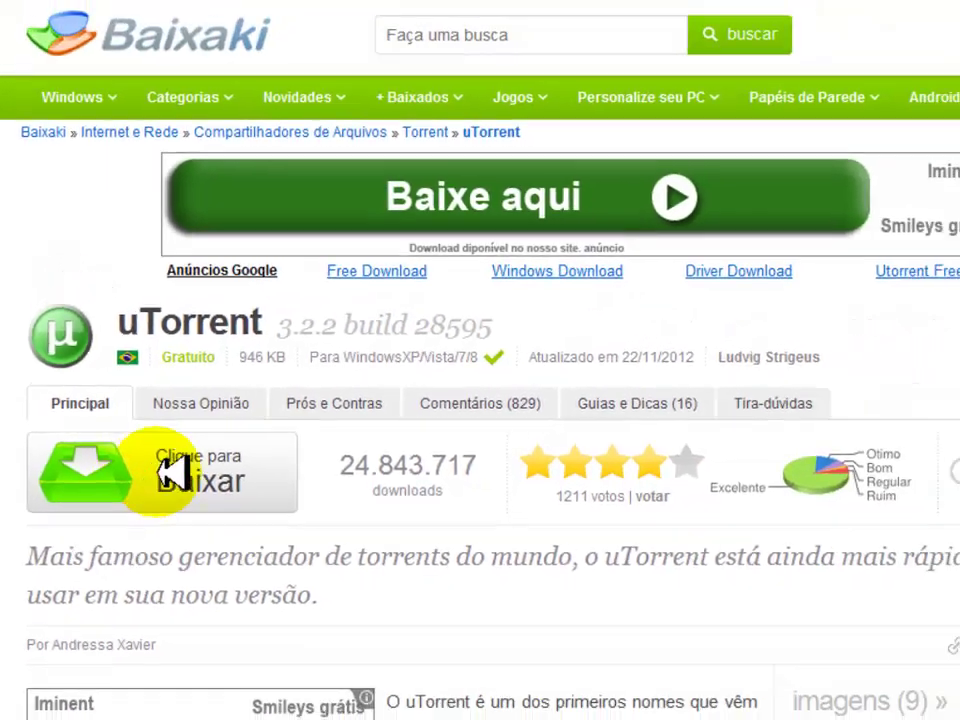
{"action": "left_click", "coordinate": [268, 487]}
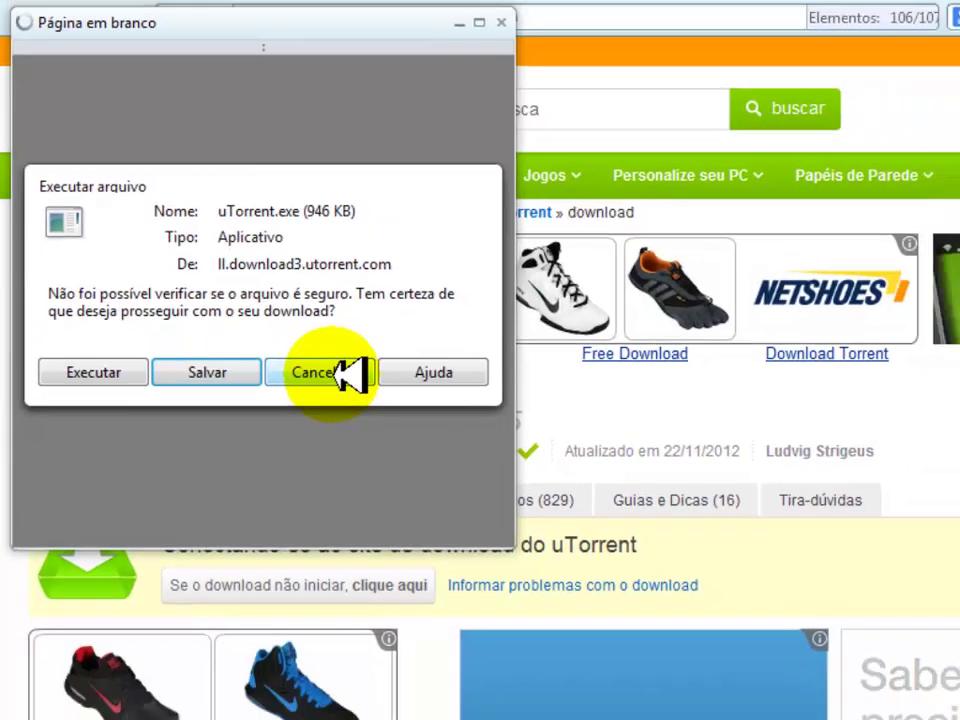
{"action": "left_click", "coordinate": [492, 495]}
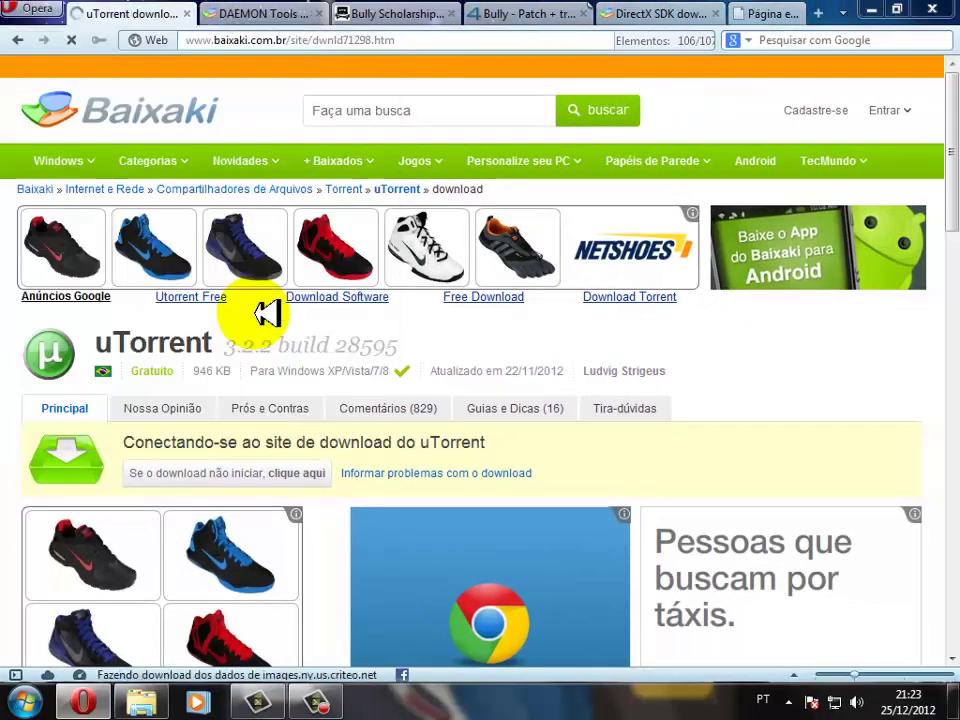
{"action": "left_click", "coordinate": [213, 14]}
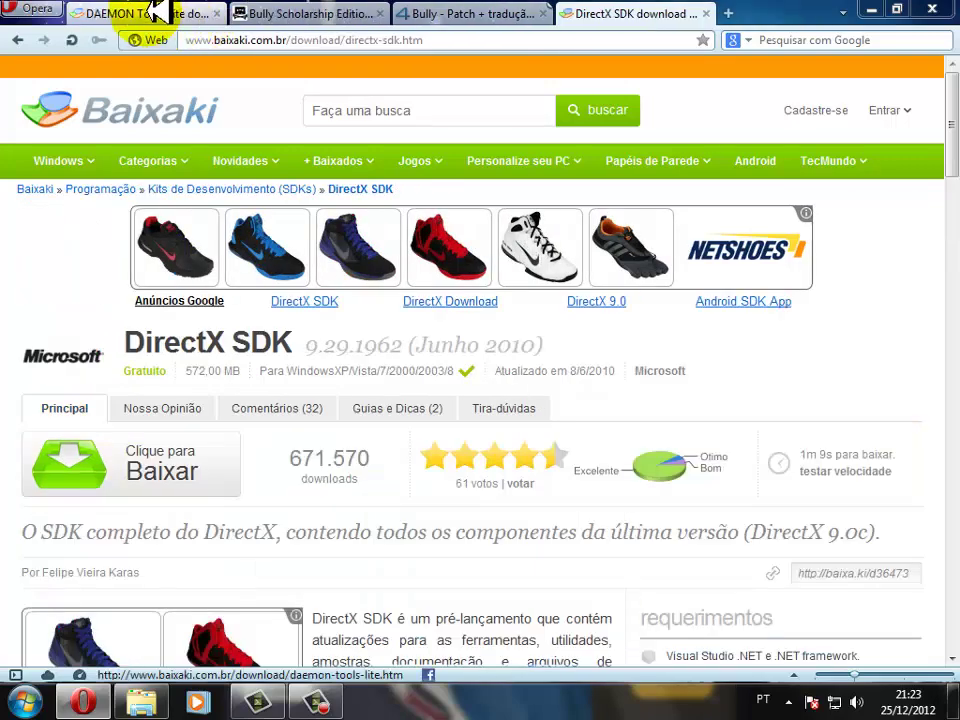
Step: Start the DAEMON Tools Lite download with the Baixaki installer, cancel the file prompt and close the page
{"action": "left_click", "coordinate": [161, 11]}
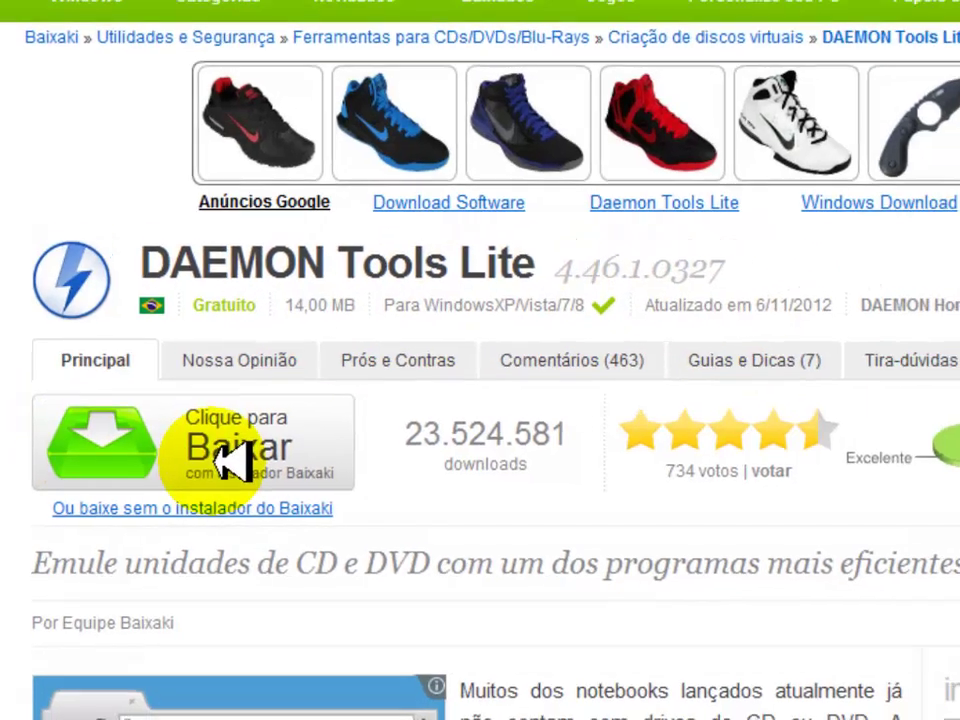
{"action": "left_click", "coordinate": [255, 442]}
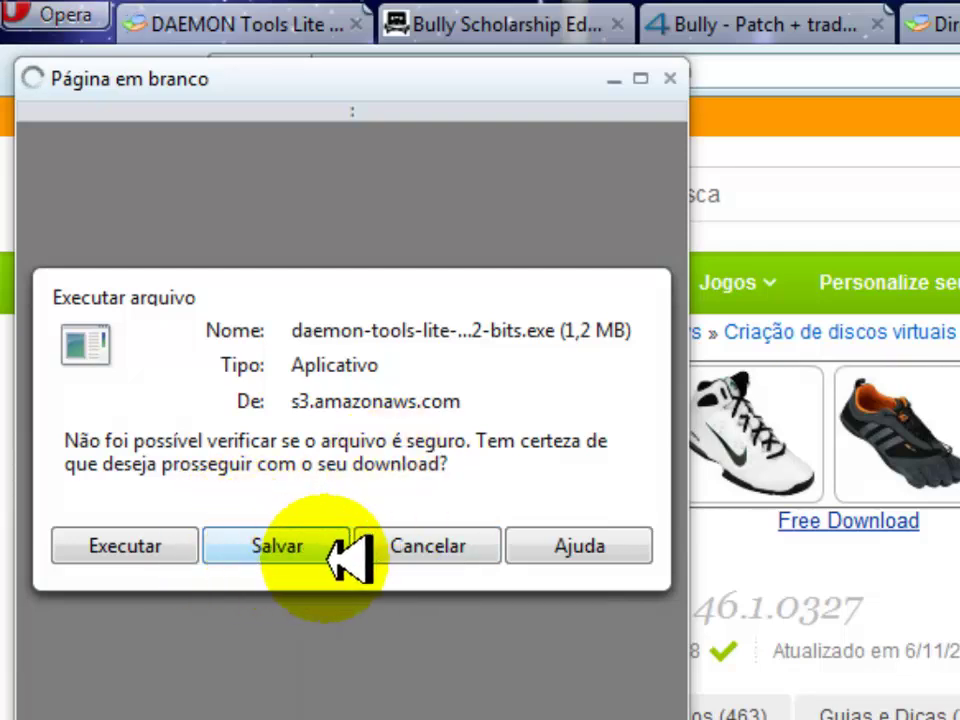
{"action": "left_click", "coordinate": [428, 545]}
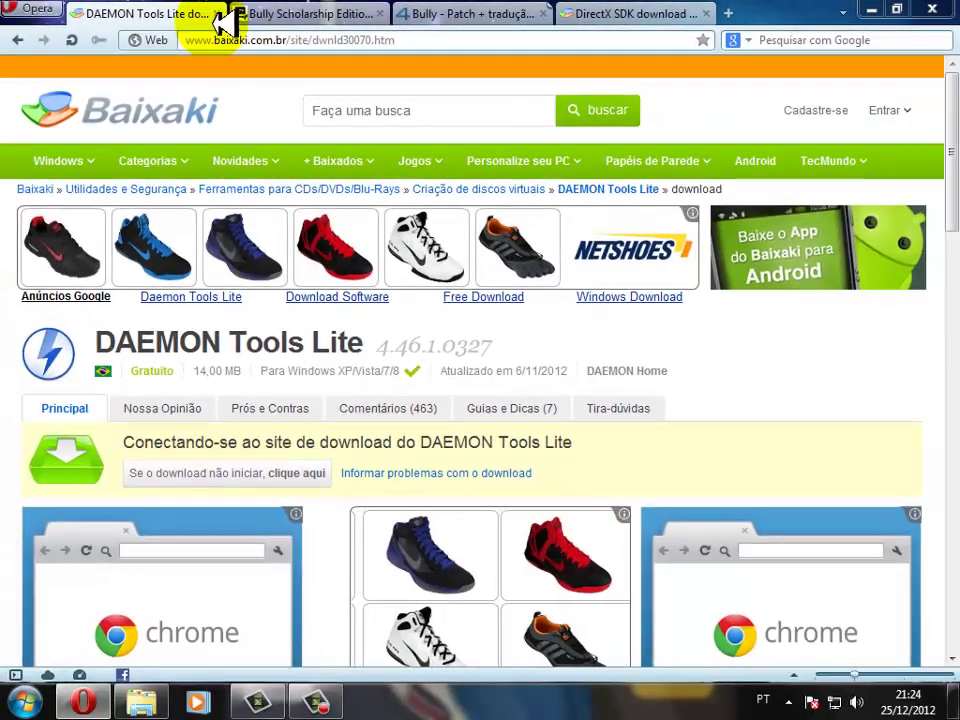
{"action": "left_click", "coordinate": [282, 18]}
Step: Show the Bully Scholarship Edition [MULTI5][PCDVD] torrent page, highlight its title and view the torrent link
{"action": "left_click", "coordinate": [135, 14]}
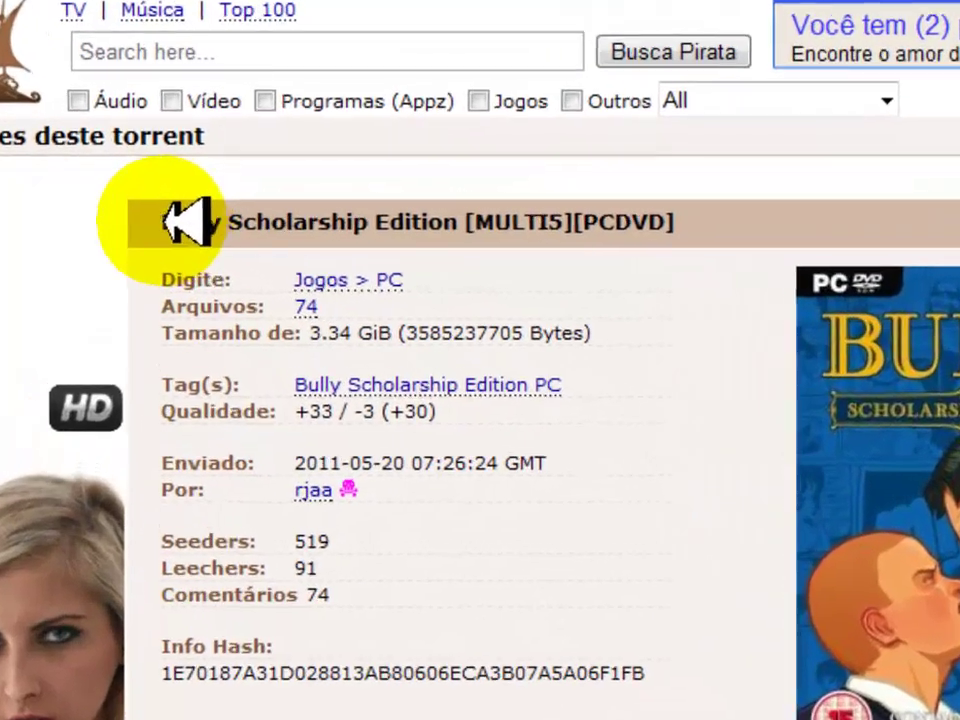
{"action": "left_click_drag", "start_coordinate": [155, 208], "coordinate": [279, 207]}
{"action": "left_click_drag", "start_coordinate": [374, 222], "coordinate": [414, 222]}
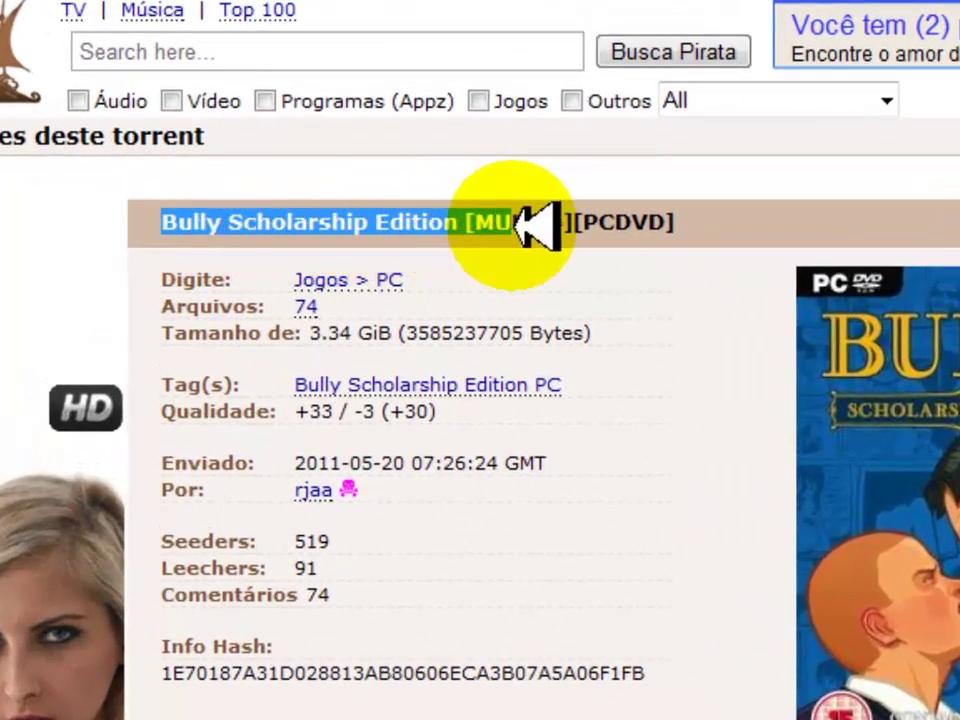
{"action": "left_click_drag", "start_coordinate": [520, 225], "coordinate": [688, 229]}
{"action": "left_click", "coordinate": [630, 245]}
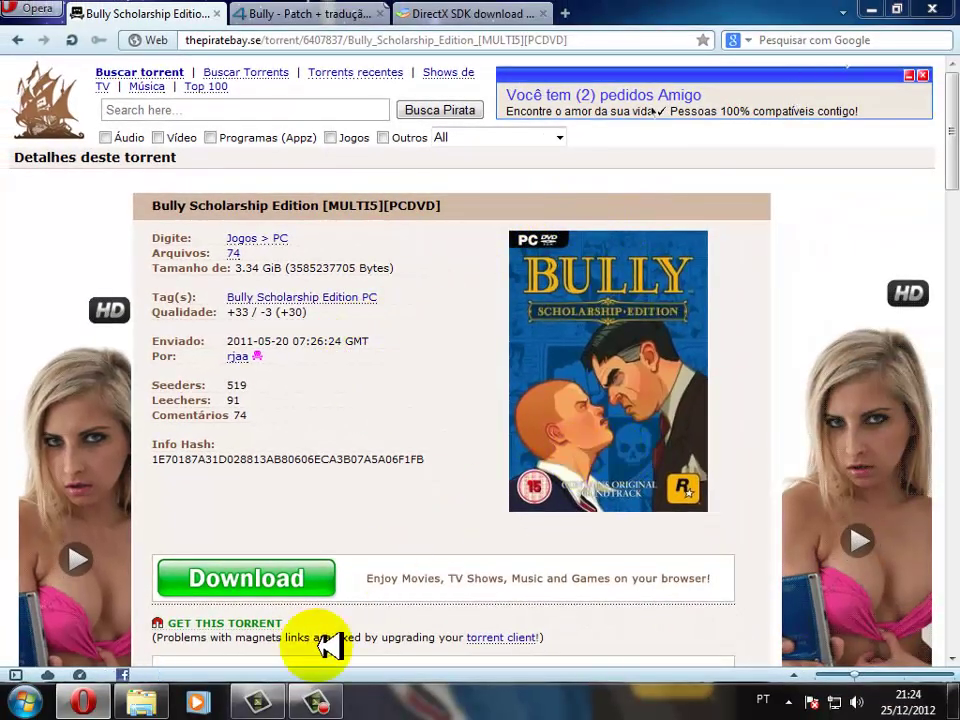
{"action": "scroll", "coordinate": [311, 482], "scroll_direction": "down", "scroll_amount": 3}
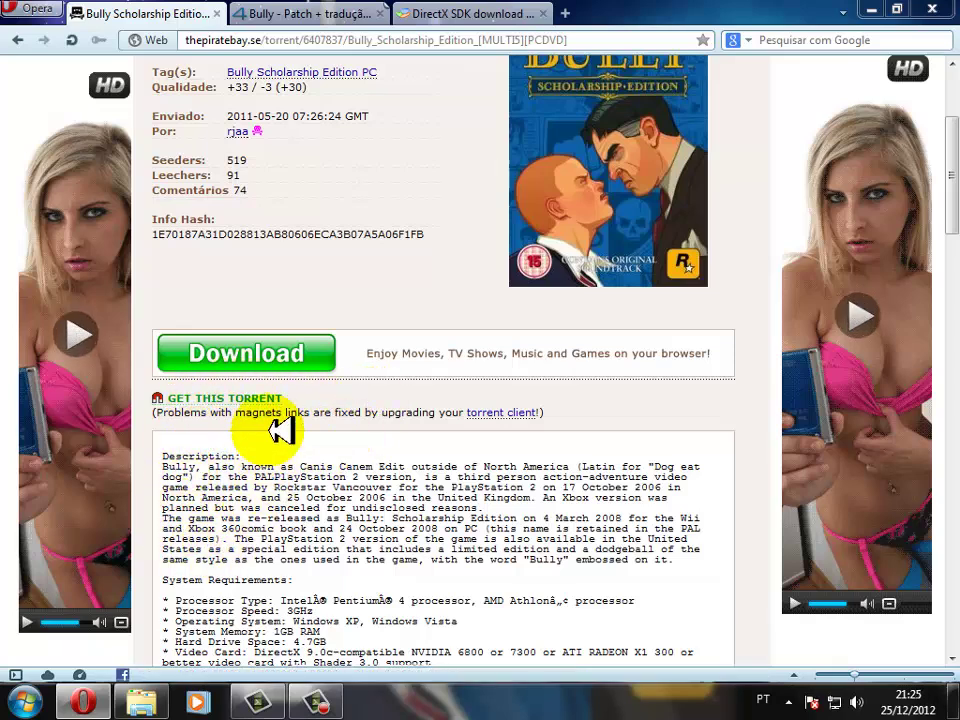
Step: Open the installed µTorrent program to view its main window, then return to the torrent page in Opera
{"action": "left_click", "coordinate": [24, 702]}
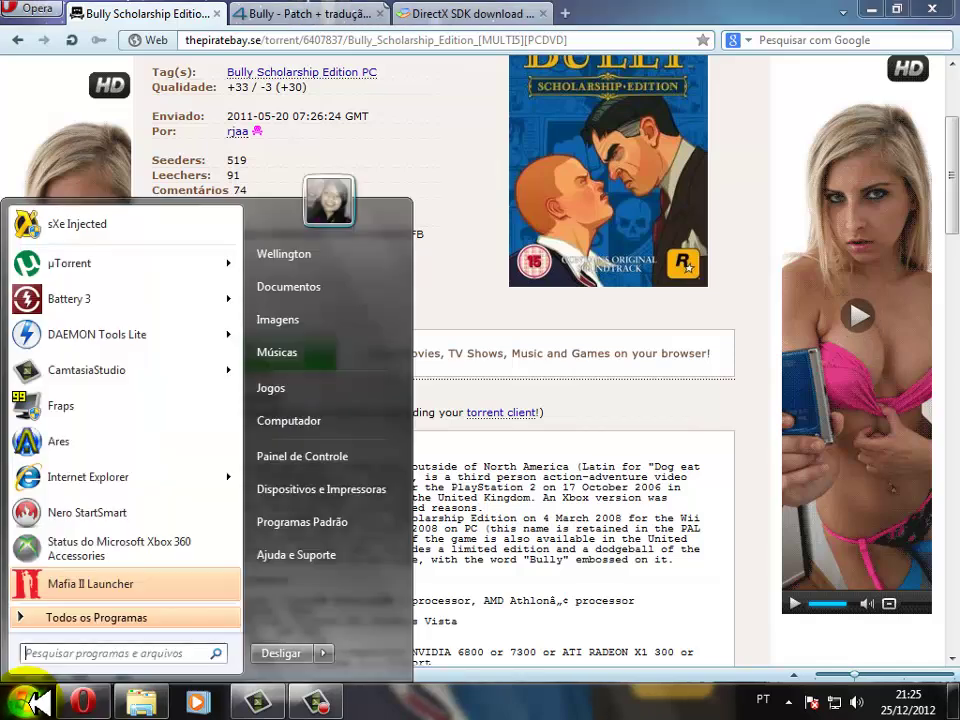
{"action": "left_click", "coordinate": [110, 264]}
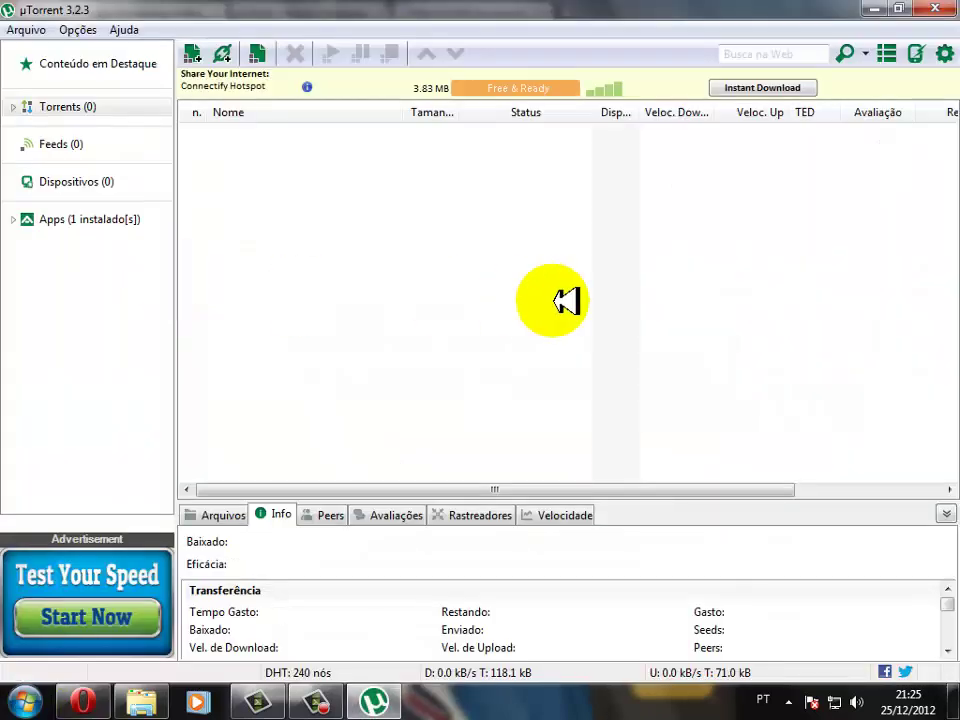
{"action": "left_click", "coordinate": [885, 10]}
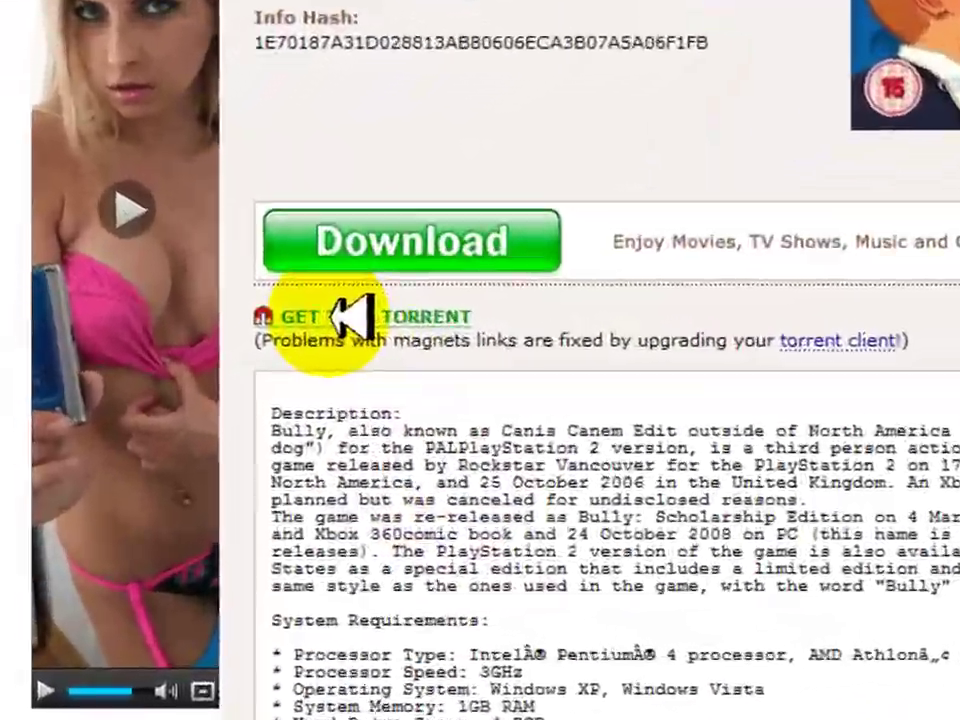
Step: Send the Bully torrent's magnet link to µTorrent, cancel adding it, and close both µTorrent and the torrent page
{"action": "left_click", "coordinate": [350, 316]}
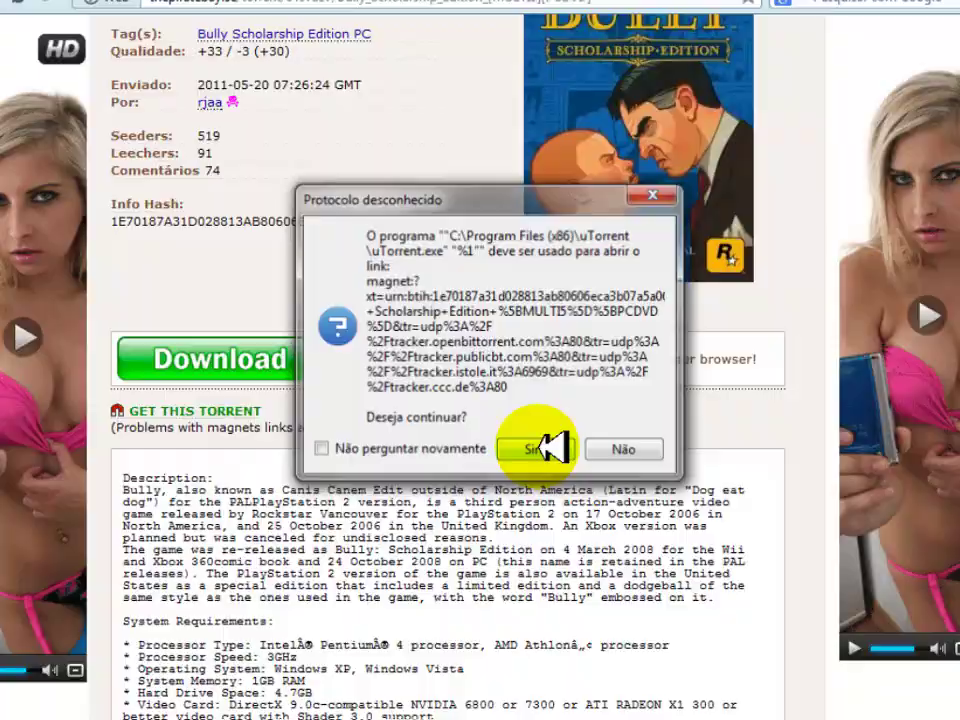
{"action": "left_click", "coordinate": [540, 448]}
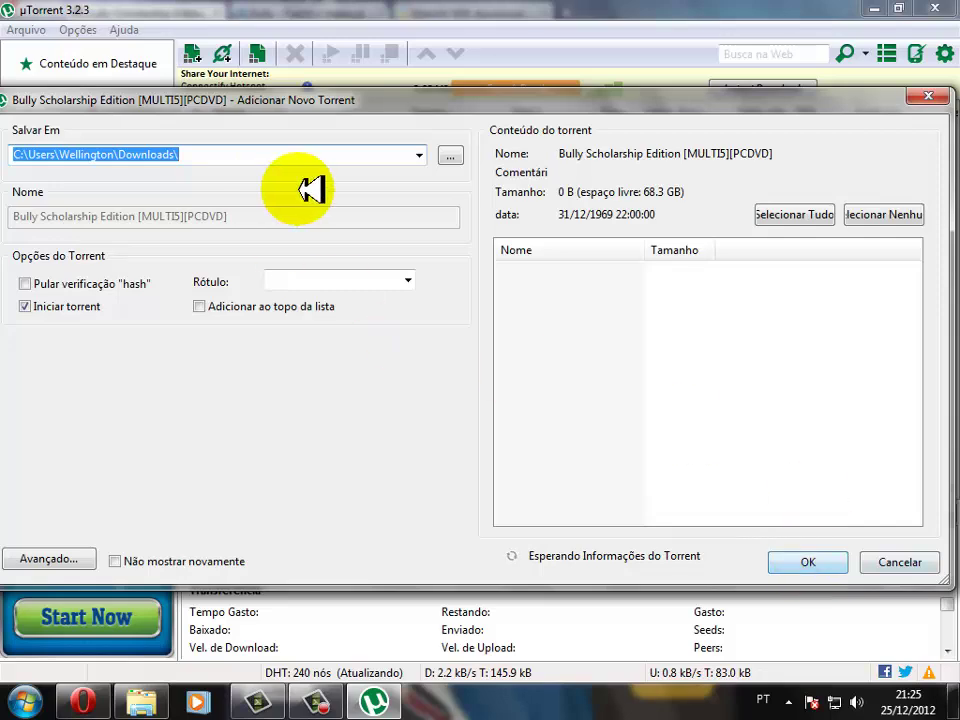
{"action": "left_click", "coordinate": [895, 562]}
{"action": "left_click", "coordinate": [937, 9]}
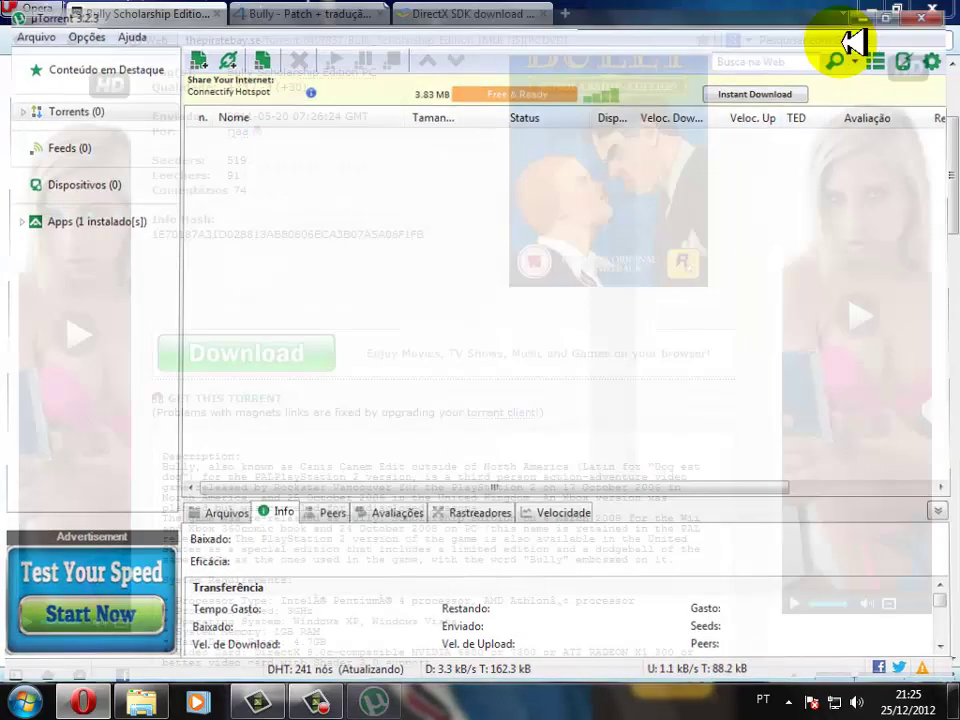
{"action": "left_click", "coordinate": [218, 14]}
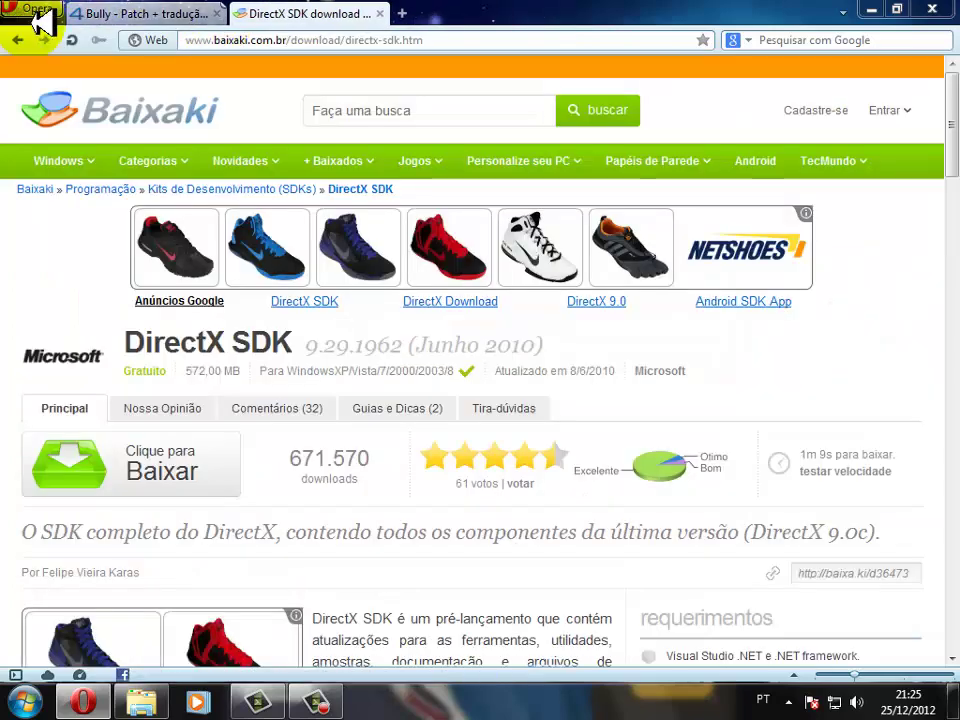
Step: Request the free 4shared download of Bully - Patch + tradução.rar and cancel the file prompt
{"action": "left_click", "coordinate": [125, 14]}
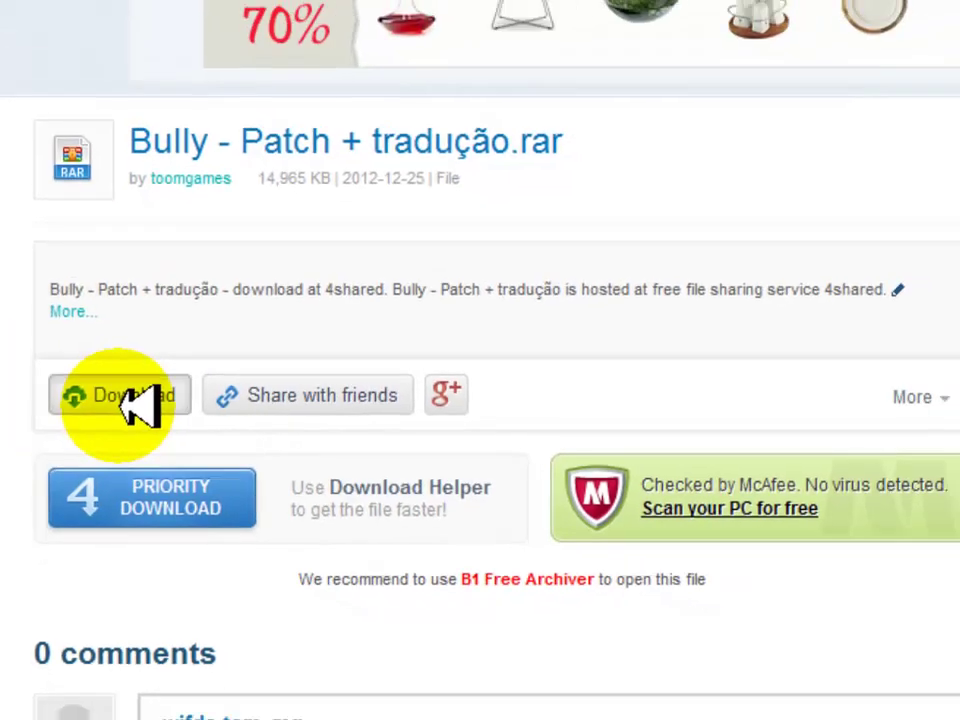
{"action": "left_click", "coordinate": [135, 400]}
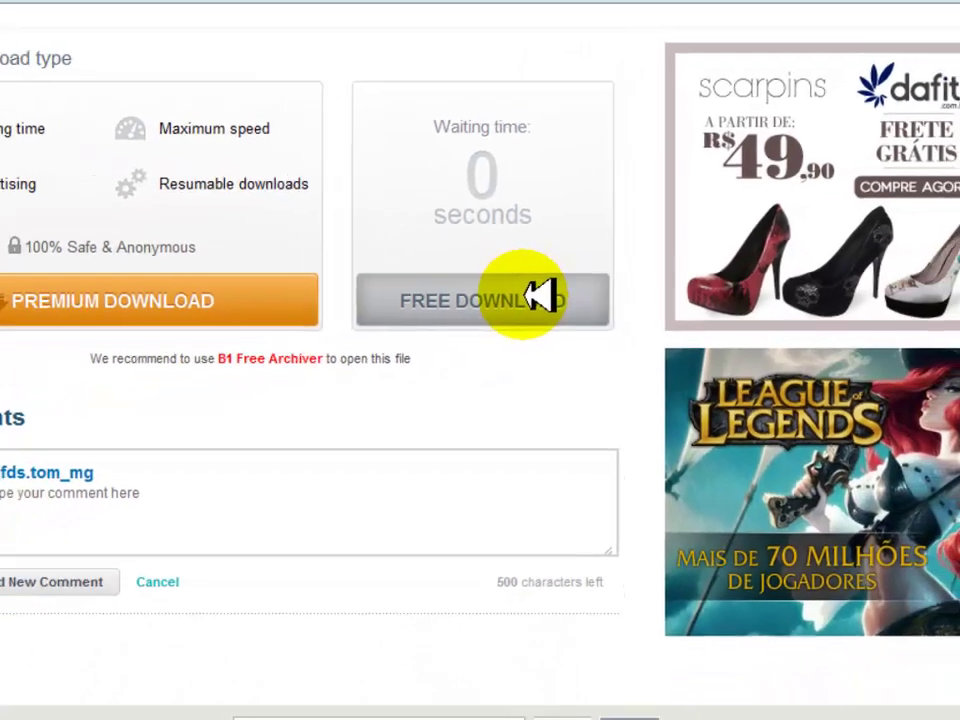
{"action": "left_click", "coordinate": [470, 320]}
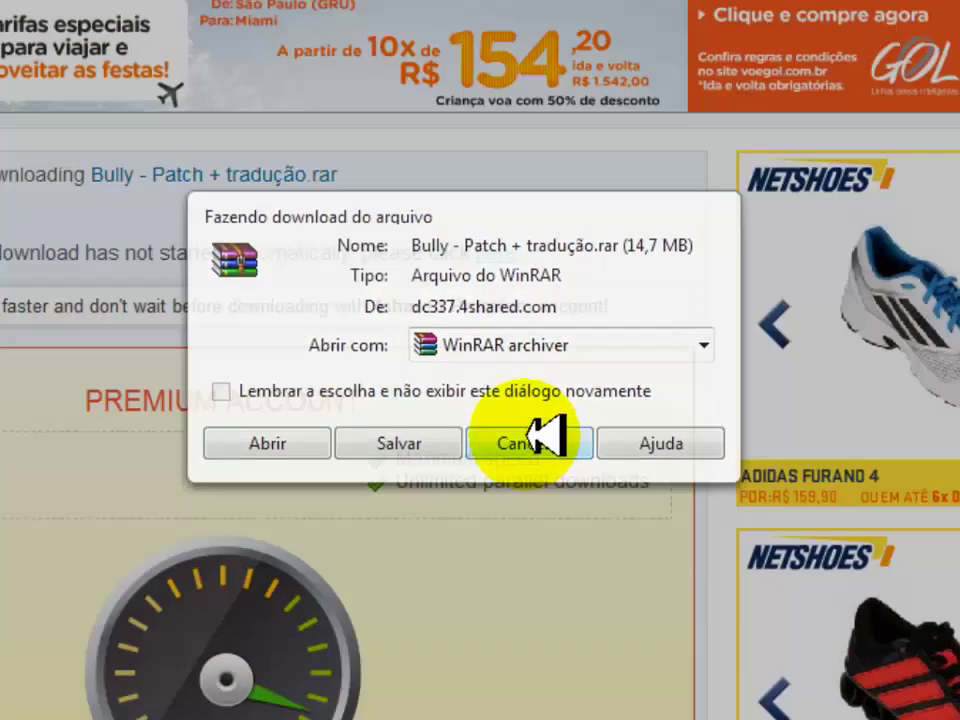
{"action": "left_click", "coordinate": [548, 447]}
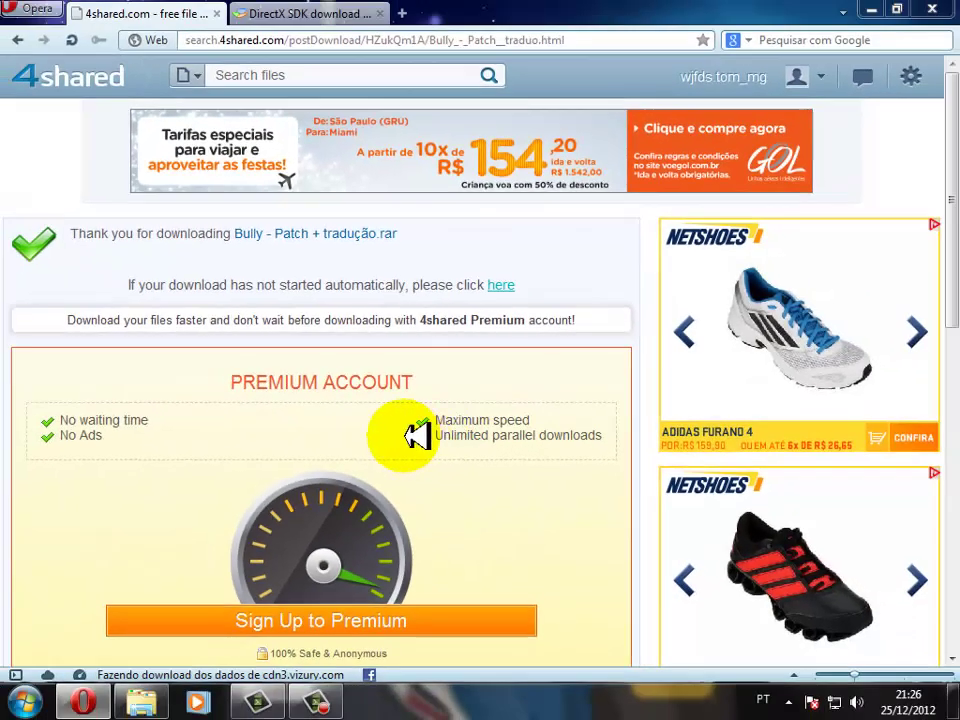
Step: Go to the DirectX SDK page on Baixaki, highlight its title and clear the highlight
{"action": "left_click", "coordinate": [233, 17]}
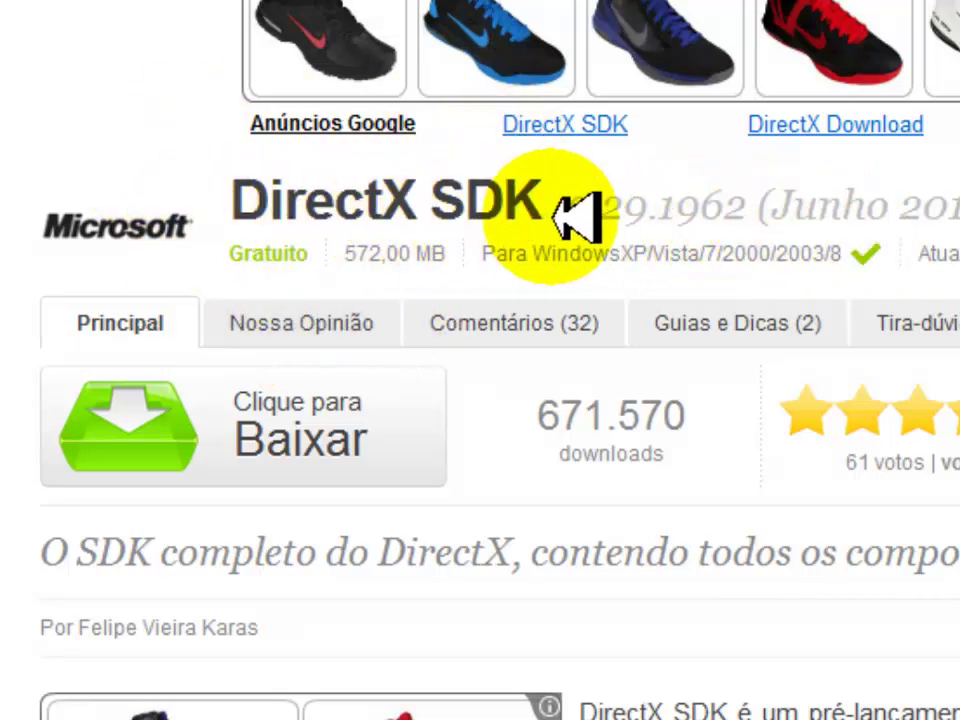
{"action": "left_click_drag", "start_coordinate": [565, 200], "coordinate": [230, 201]}
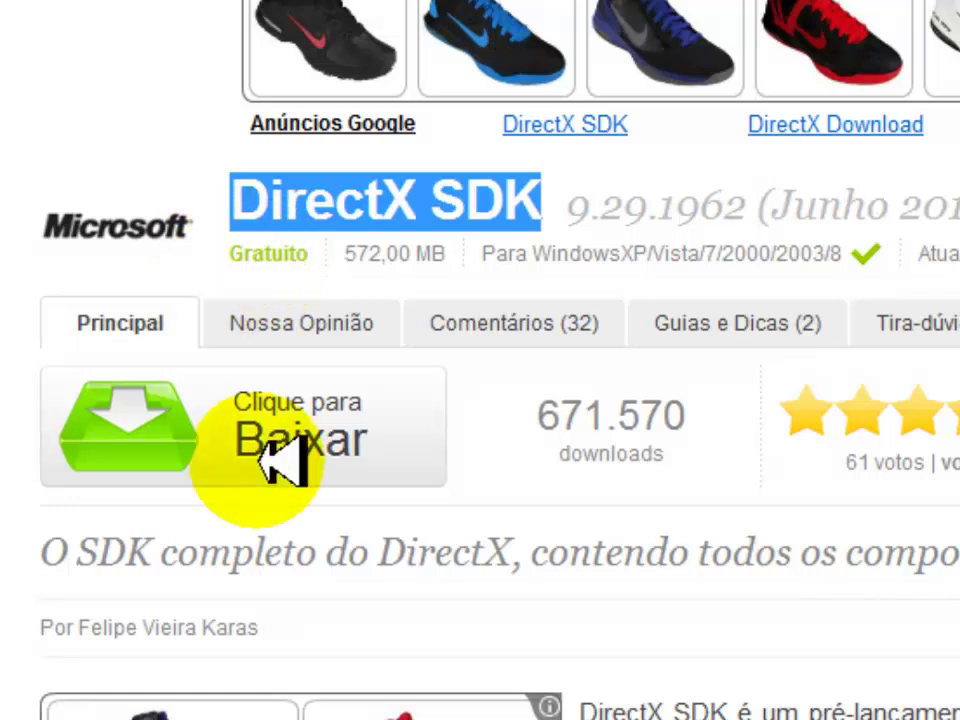
{"action": "left_click", "coordinate": [208, 148]}
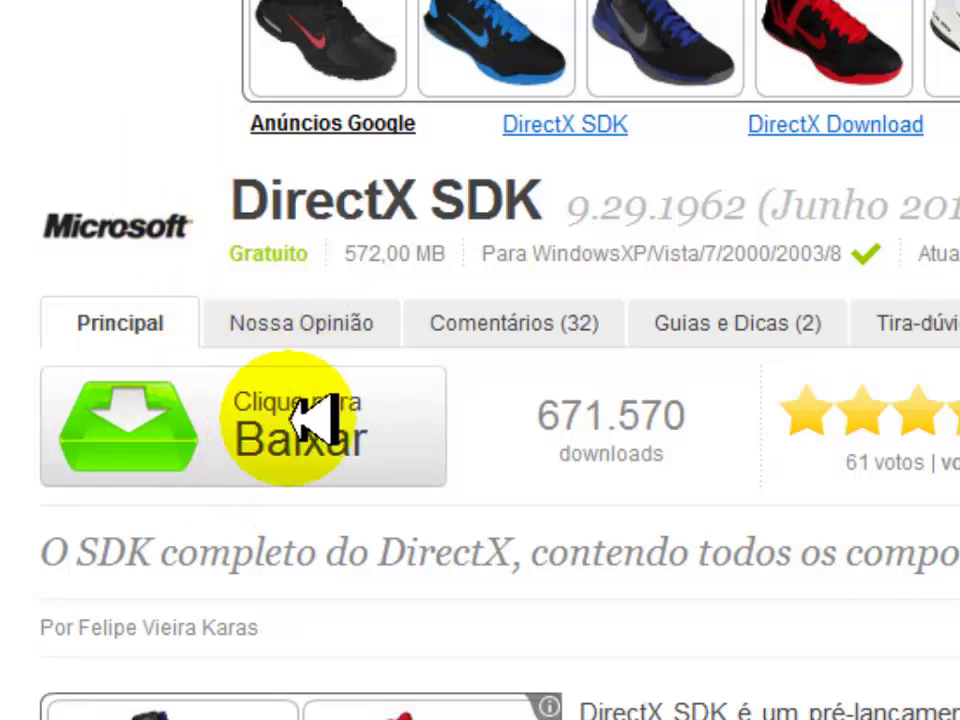
Step: Request the DirectX SDK download of DXSDK_Jun10.exe from Baixaki and cancel the file prompt
{"action": "left_click", "coordinate": [300, 437]}
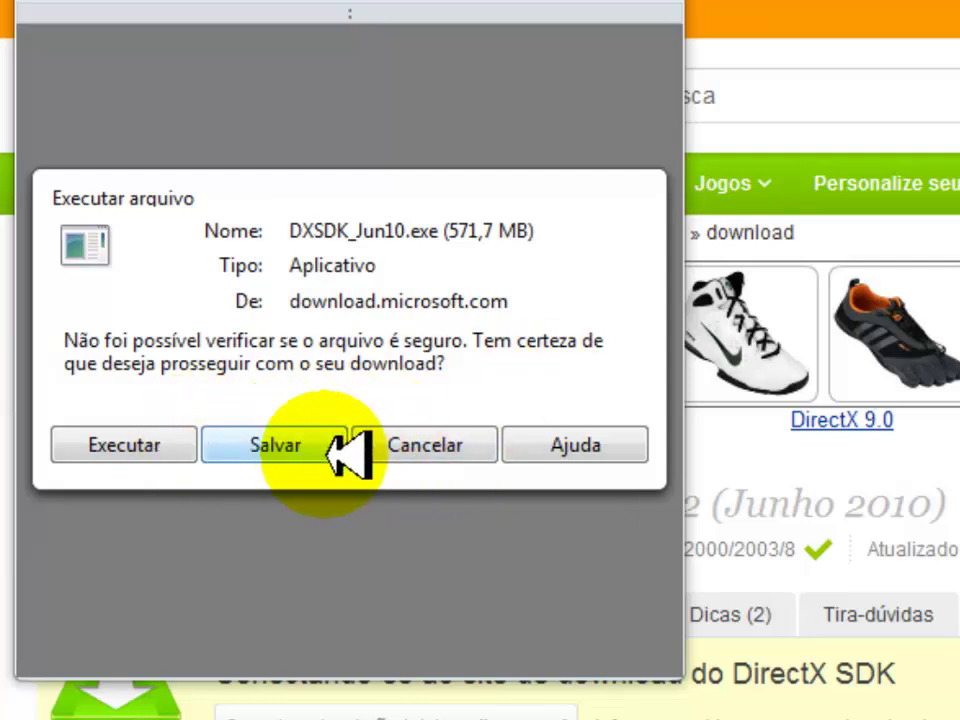
{"action": "left_click", "coordinate": [433, 451]}
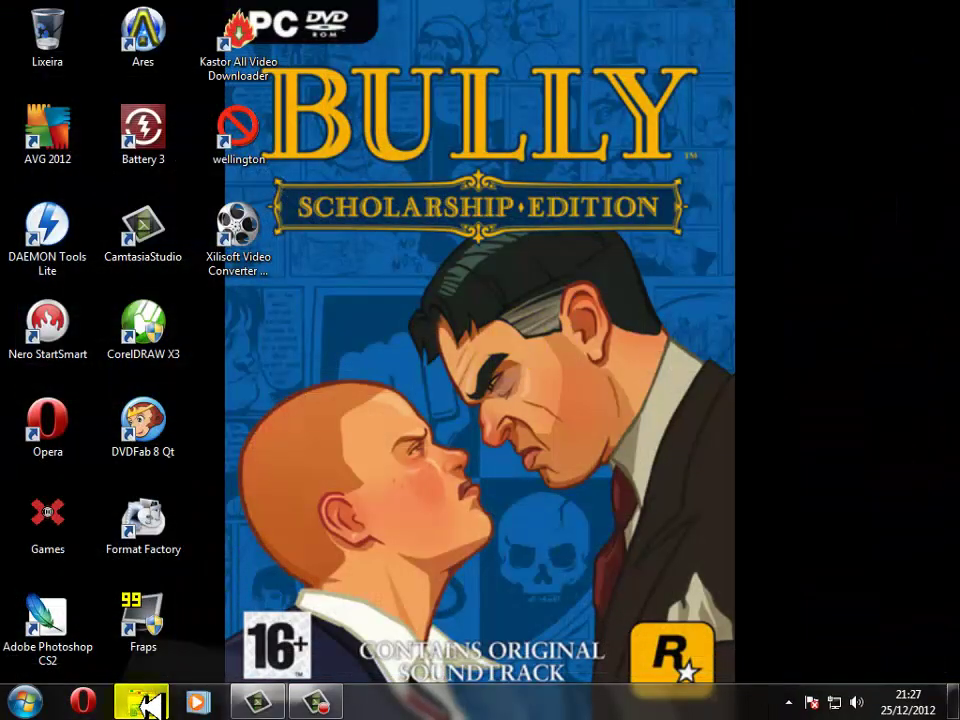
Step: In Windows Explorer, view the pro-bullyse image inside the Bully Scholarship [MULTI5][PCDVD] folder and return to the parent folder
{"action": "left_click", "coordinate": [146, 705]}
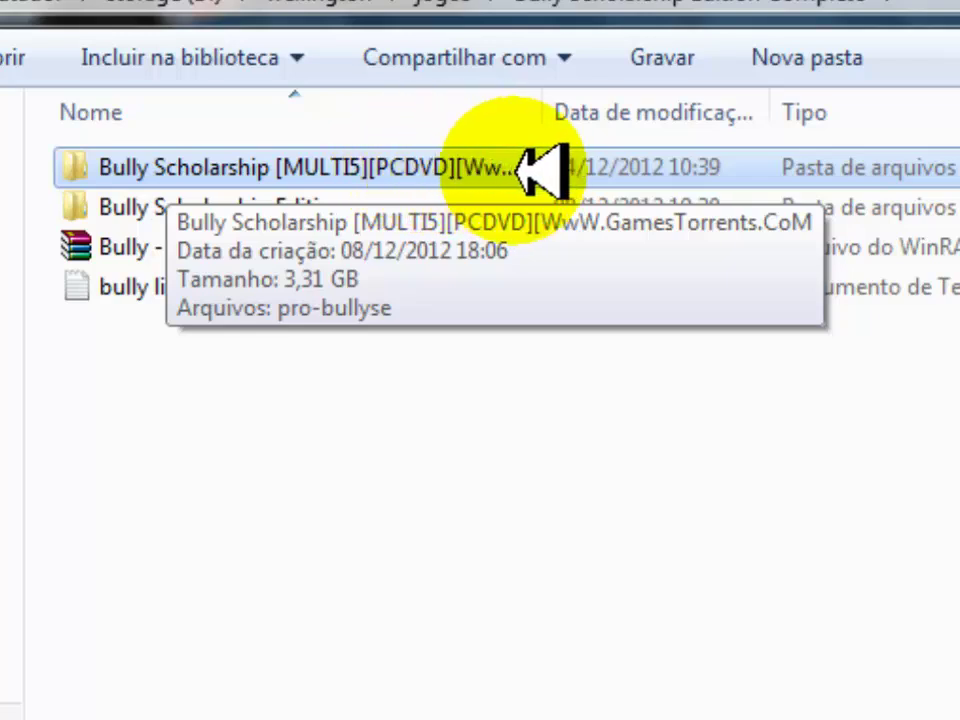
{"action": "double_click", "coordinate": [320, 176]}
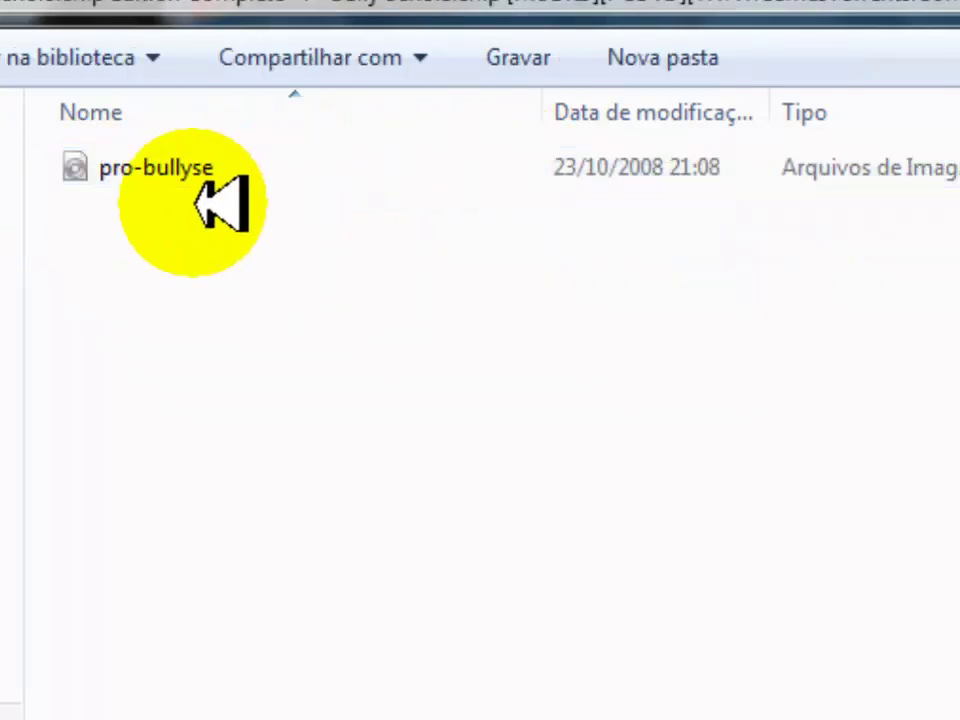
{"action": "left_click", "coordinate": [228, 168]}
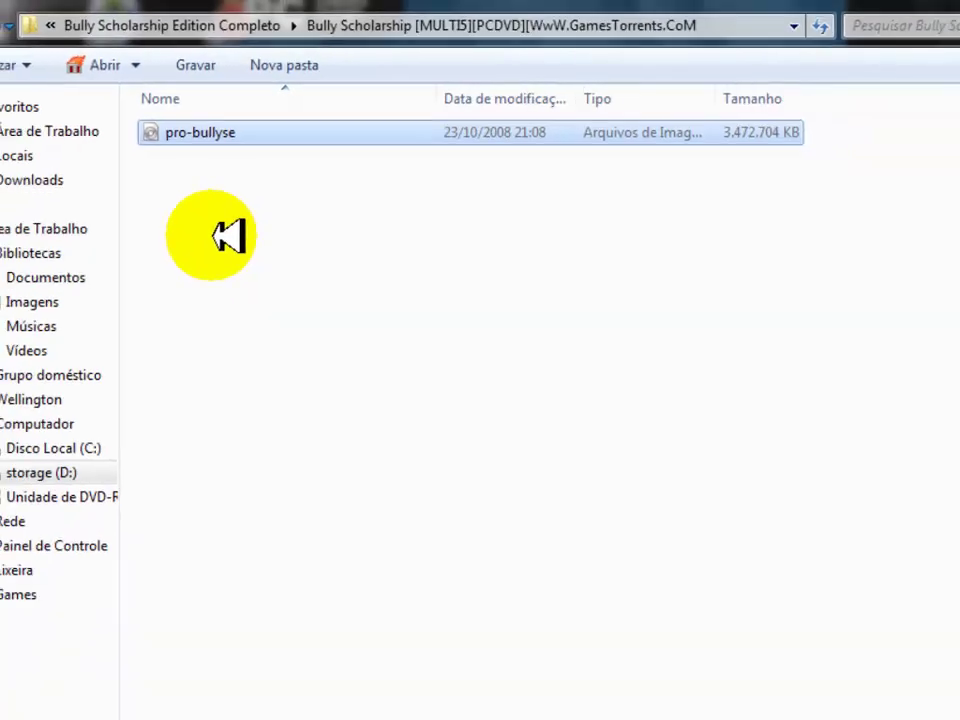
{"action": "left_click", "coordinate": [228, 236]}
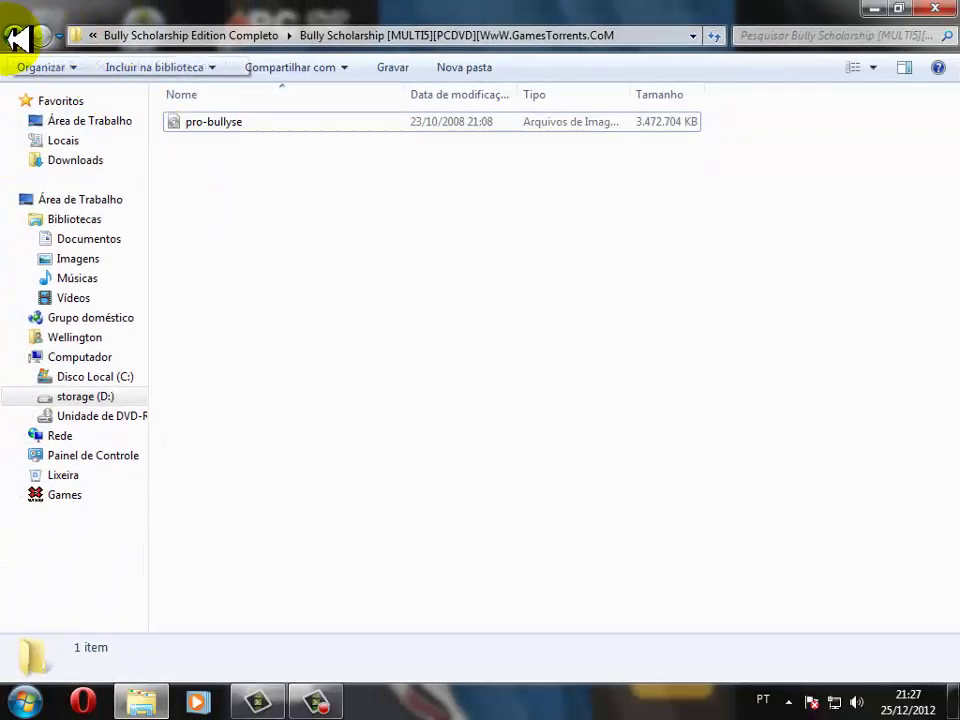
{"action": "left_click", "coordinate": [17, 38]}
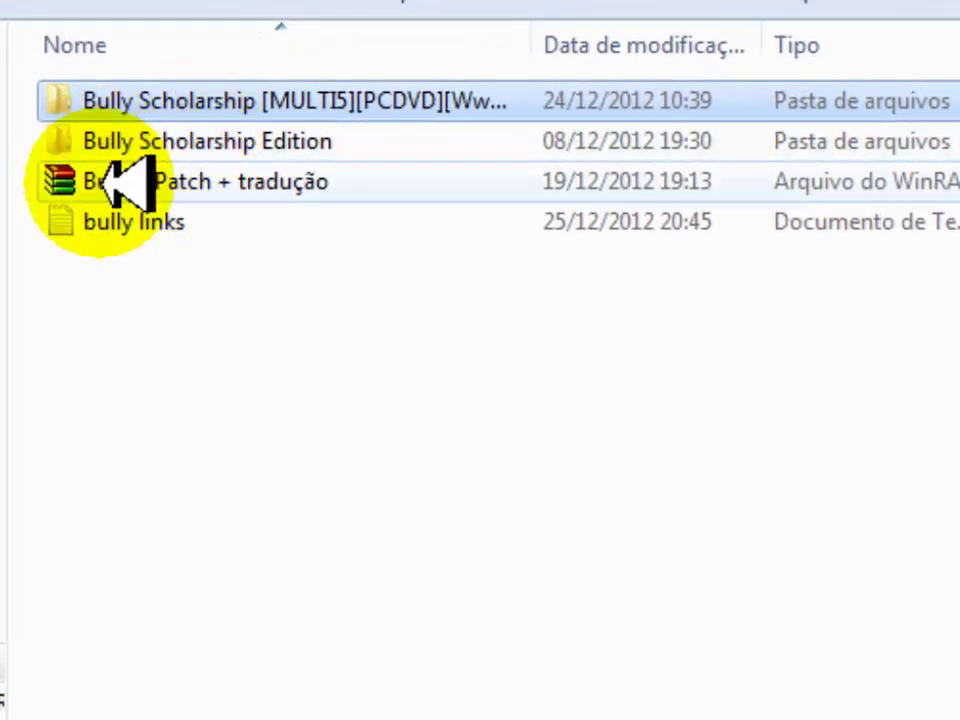
Step: Highlight the Bully - Patch + tradução archive together with the Bully Scholarship [MULTI5][PCDVD] folder, and clear the selection
{"action": "left_click", "coordinate": [130, 186]}
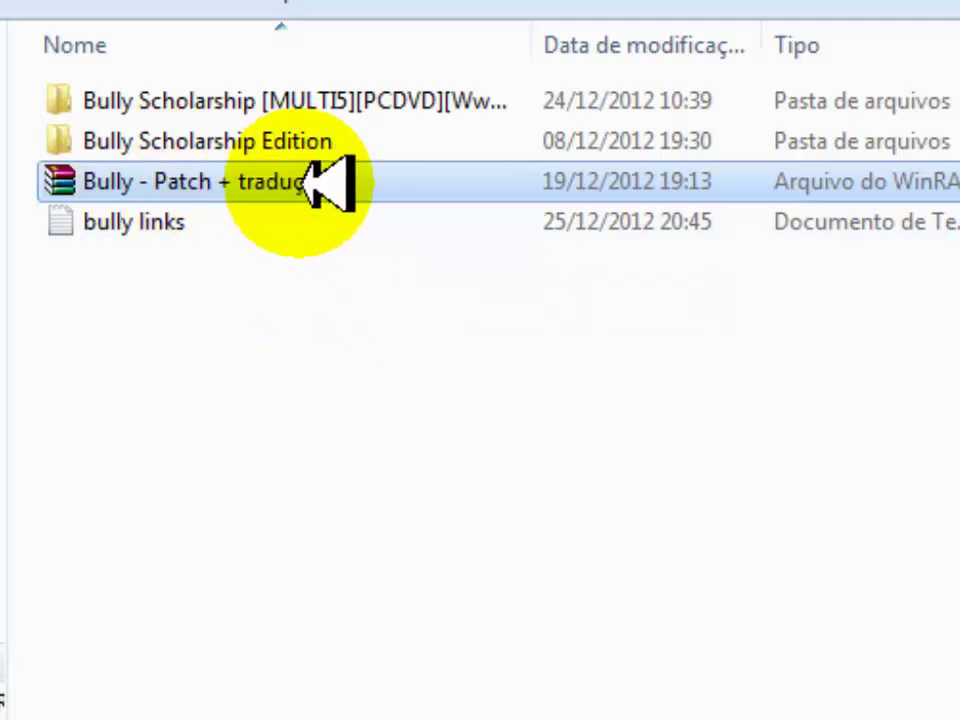
{"action": "left_click", "coordinate": [311, 182]}
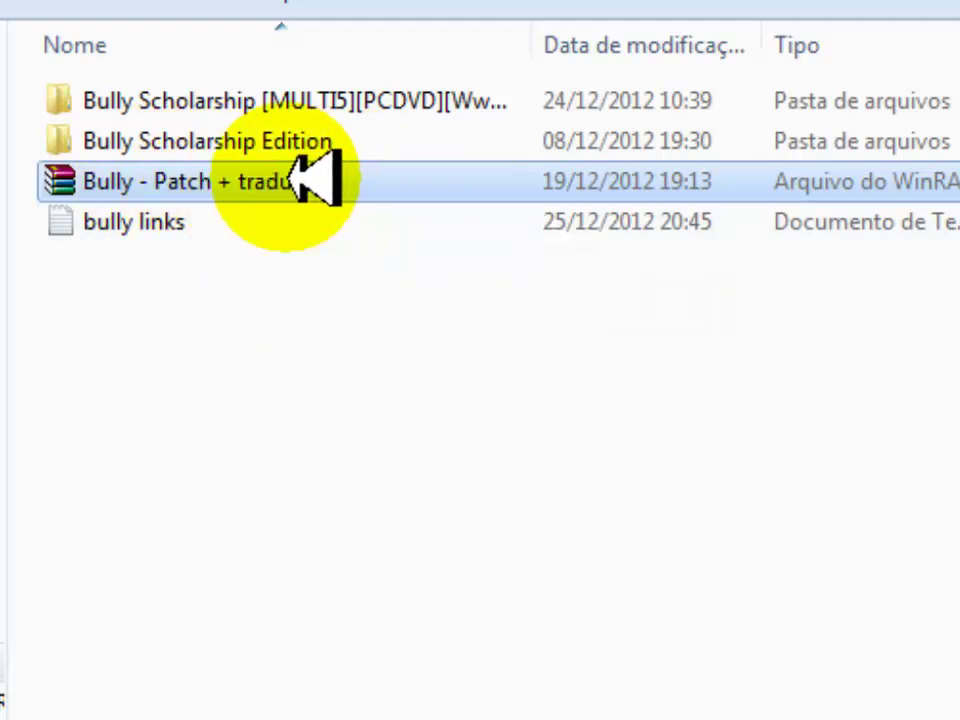
{"action": "left_click", "coordinate": [454, 175]}
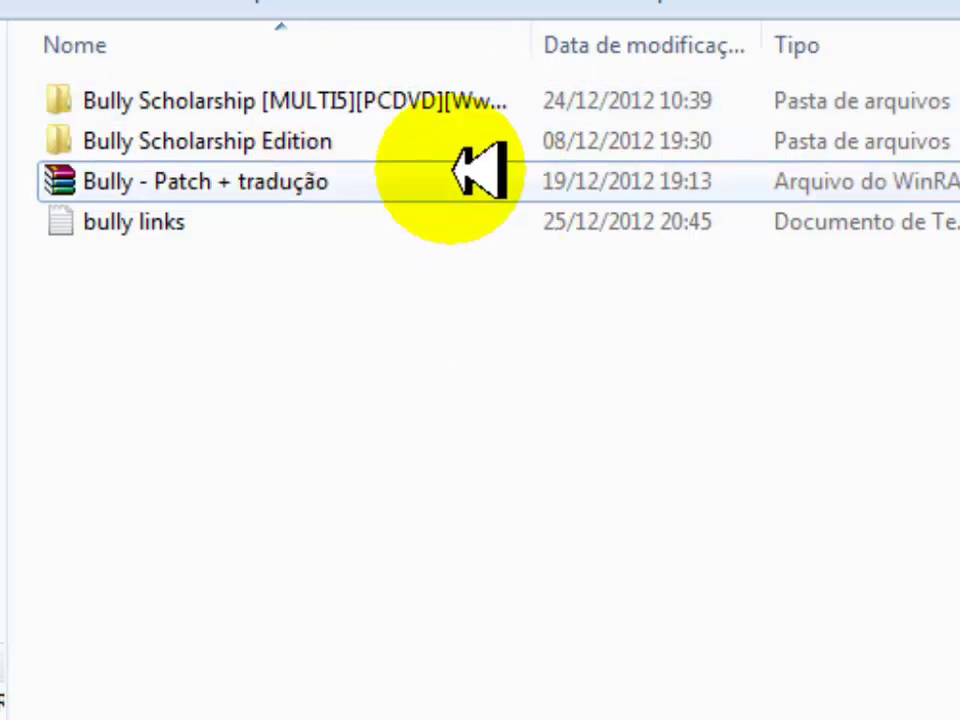
{"action": "left_click", "coordinate": [410, 101]}
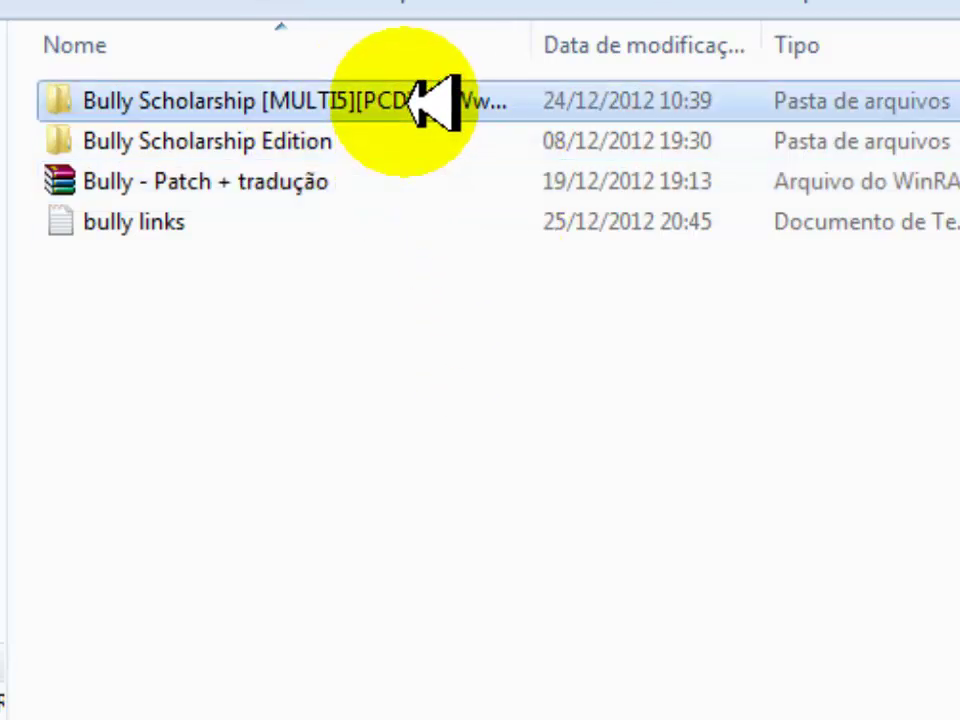
{"action": "left_click", "coordinate": [392, 183], "text": "ctrl"}
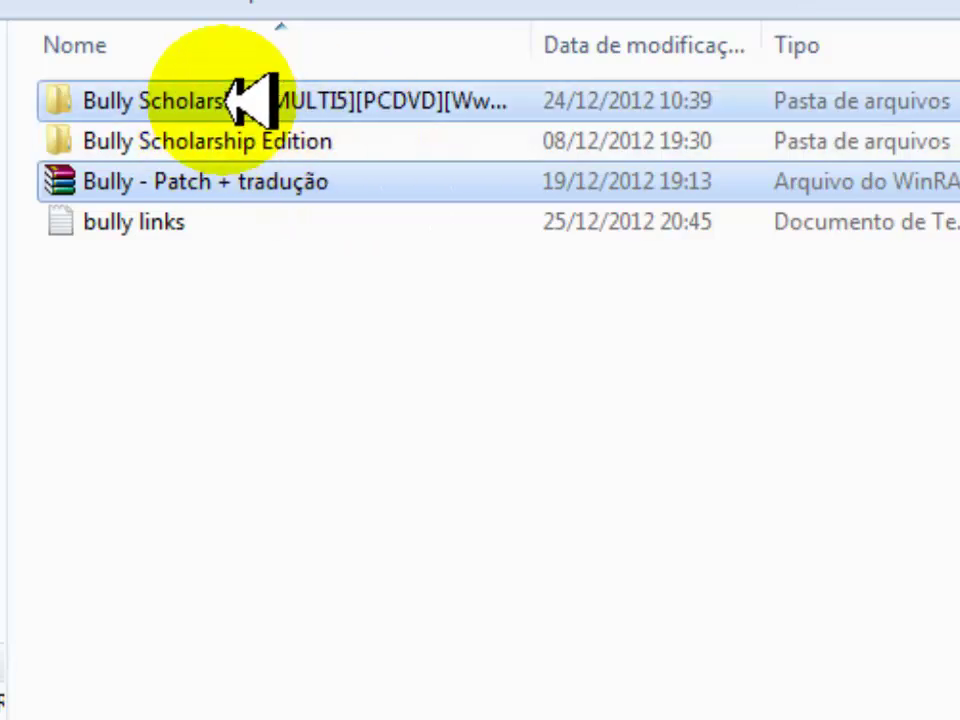
{"action": "left_click", "coordinate": [395, 533]}
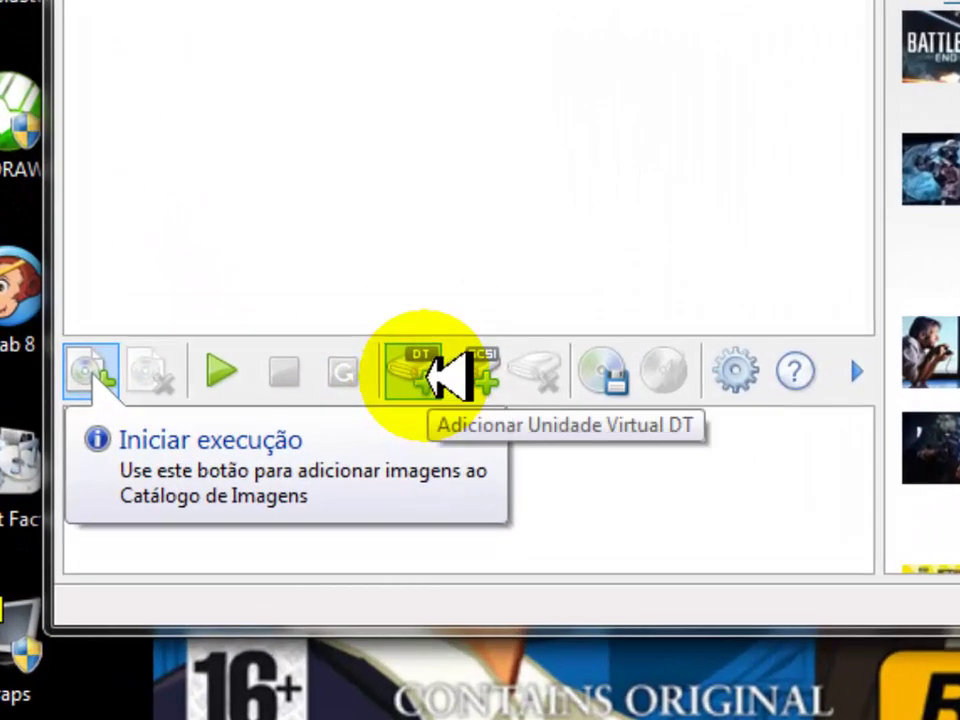
Step: In DAEMON Tools Lite, add a DT virtual drive and mount the pro-bullyse image from the Bully Scholarship [MULTI5][PCDVD] folder on it
{"action": "left_click", "coordinate": [428, 377]}
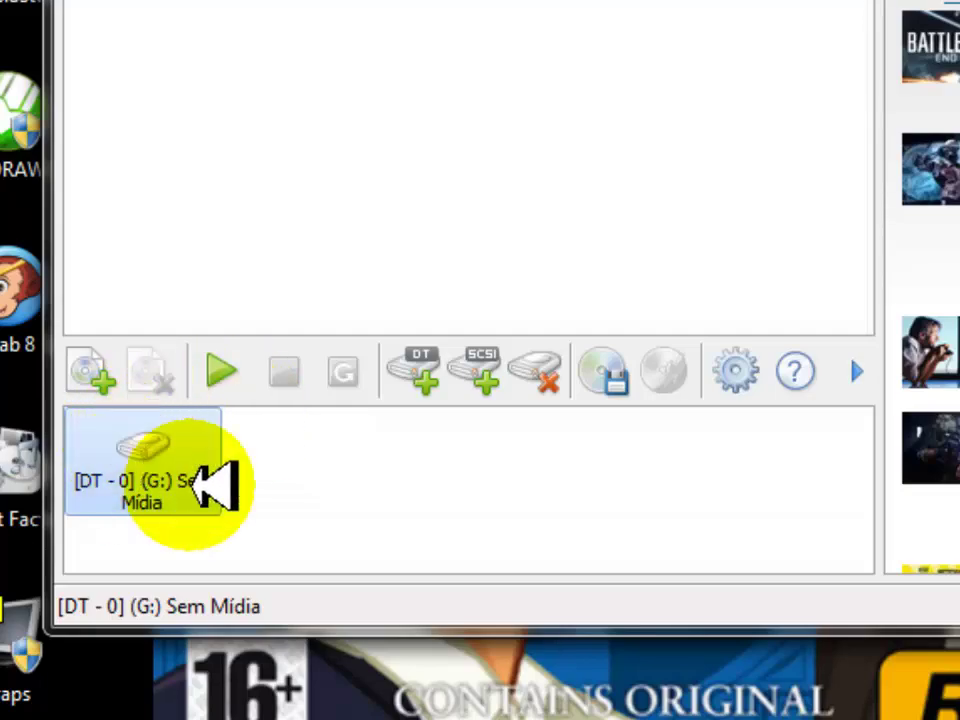
{"action": "right_click", "coordinate": [168, 462]}
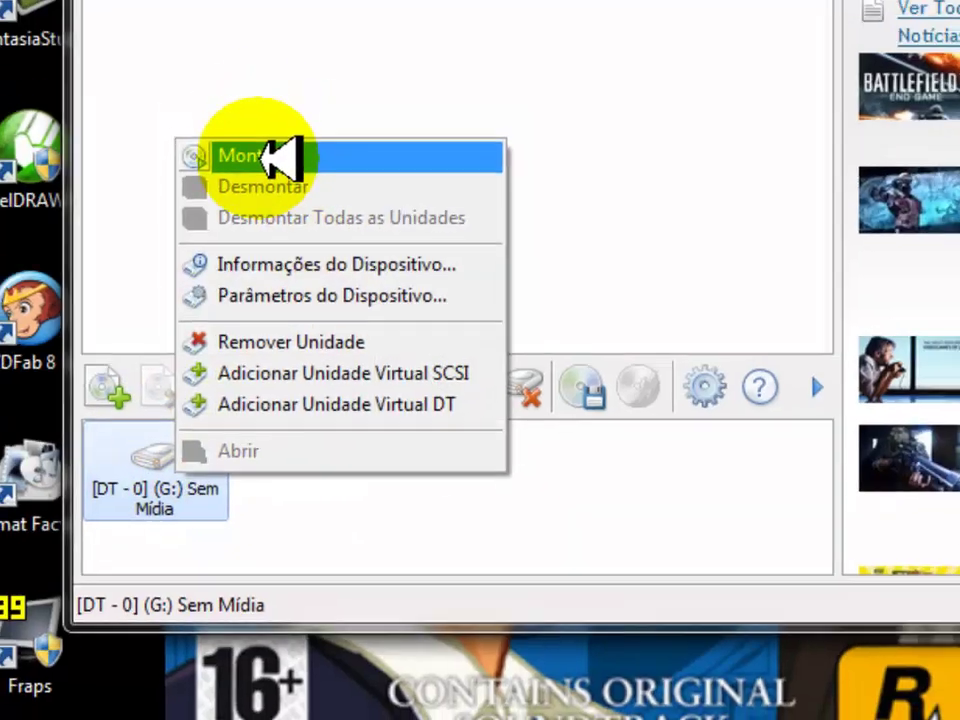
{"action": "left_click", "coordinate": [275, 121]}
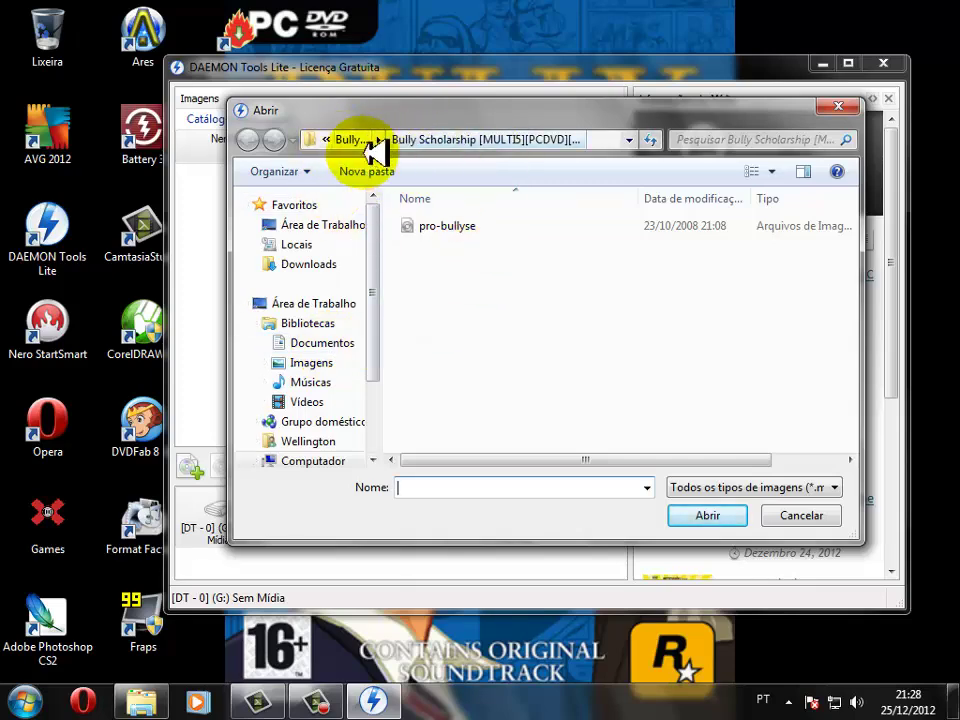
{"action": "left_click", "coordinate": [360, 140]}
{"action": "left_click", "coordinate": [358, 139]}
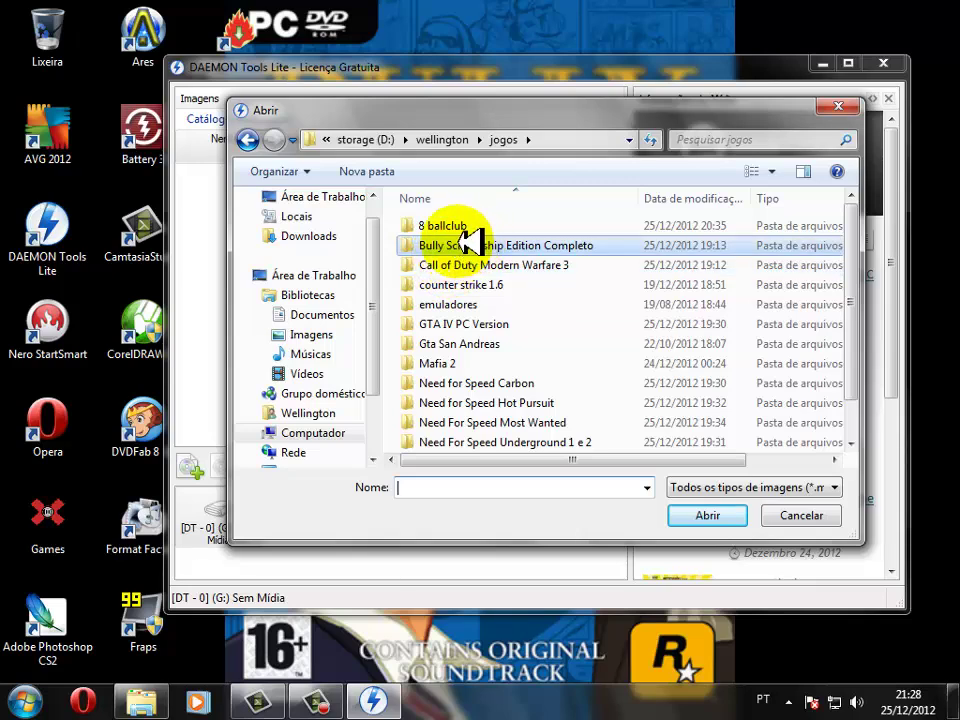
{"action": "double_click", "coordinate": [512, 243]}
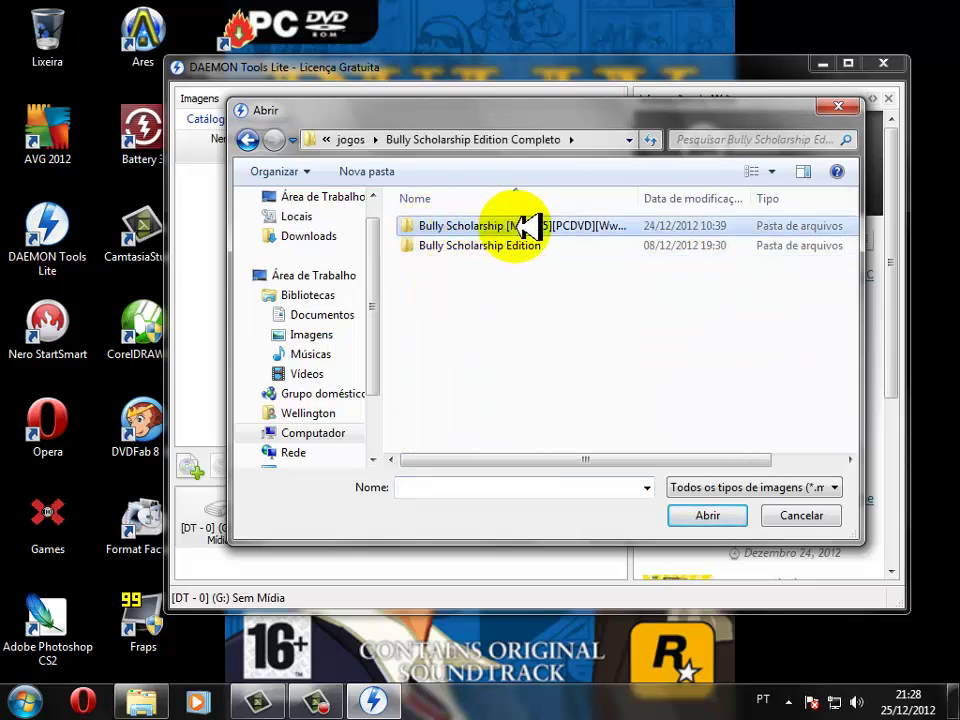
{"action": "double_click", "coordinate": [560, 226]}
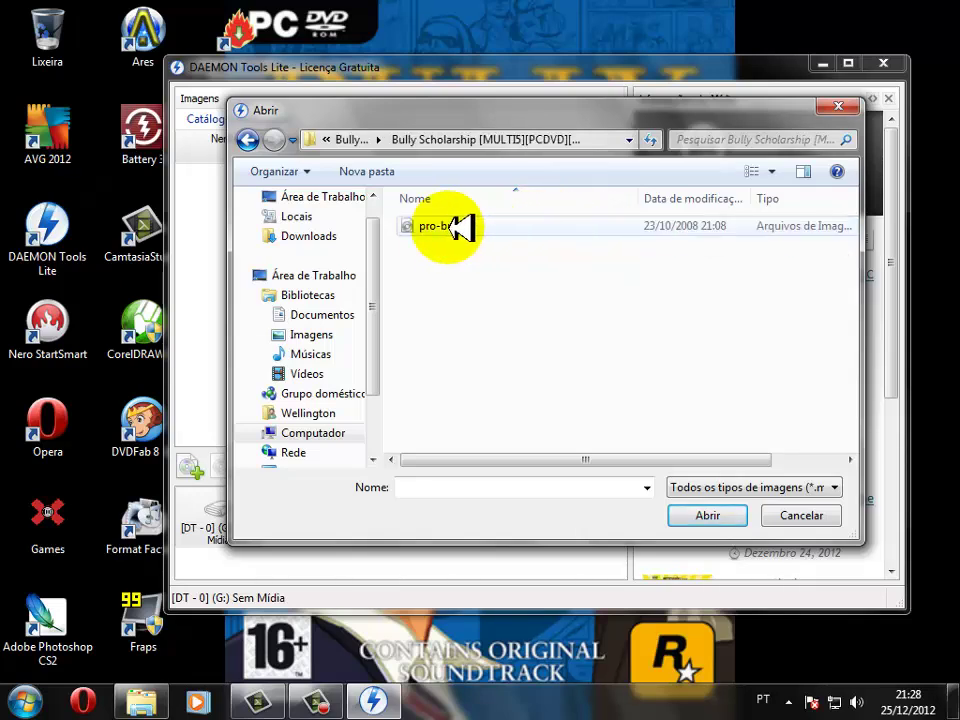
{"action": "left_click", "coordinate": [729, 514]}
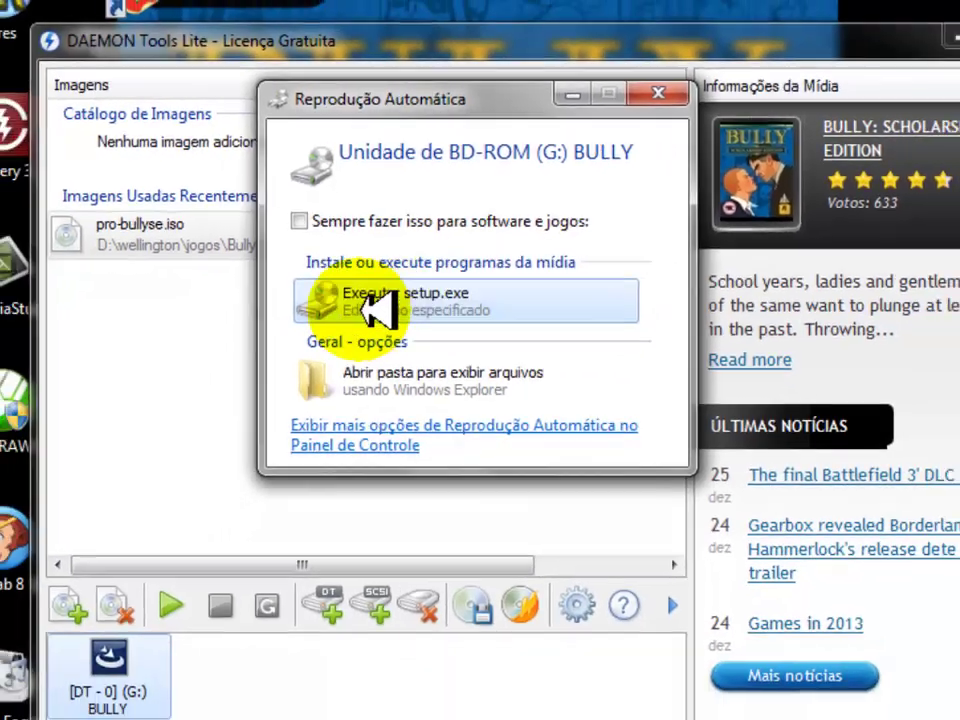
Step: Run setup.exe from the mounted BULLY disc in English (United States) and proceed past the wizard's welcome page, with DAEMON Tools minimized
{"action": "left_click", "coordinate": [430, 368]}
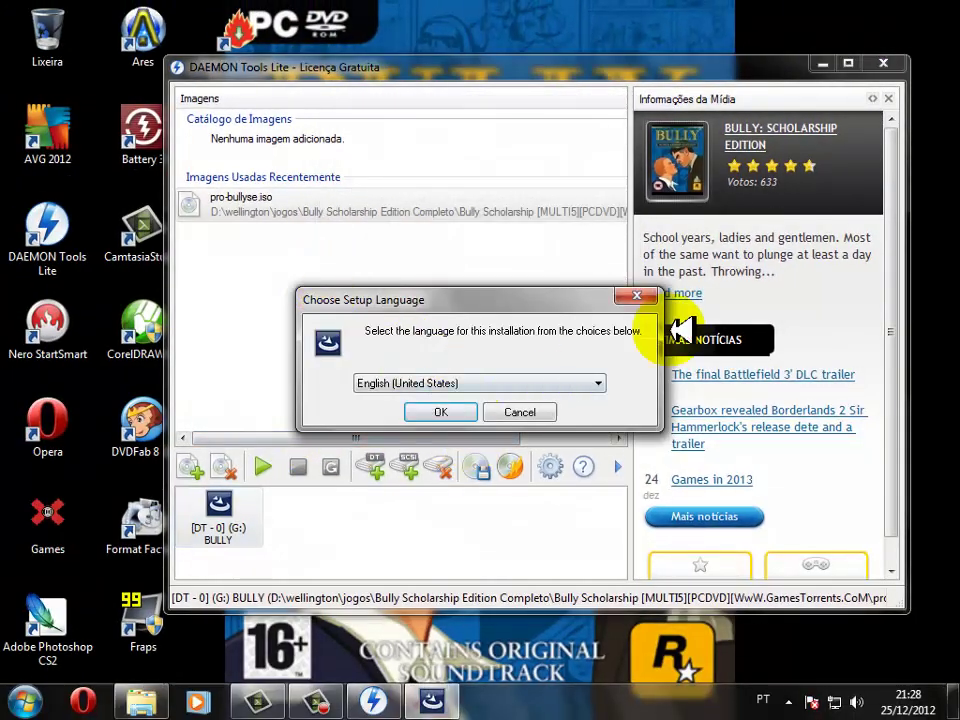
{"action": "left_click", "coordinate": [824, 63]}
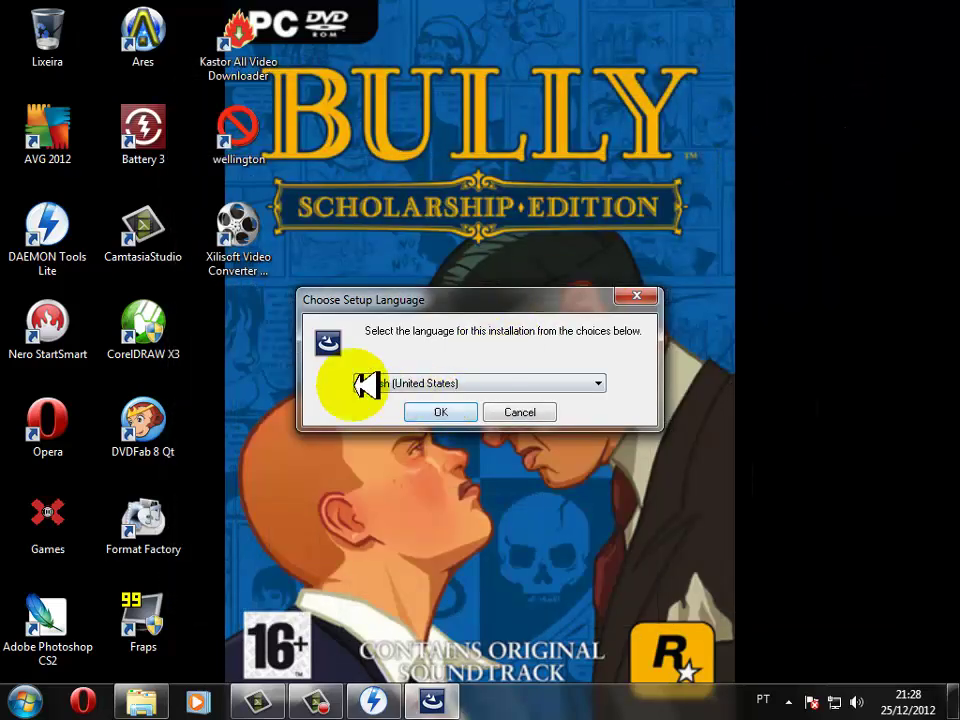
{"action": "left_click", "coordinate": [448, 412]}
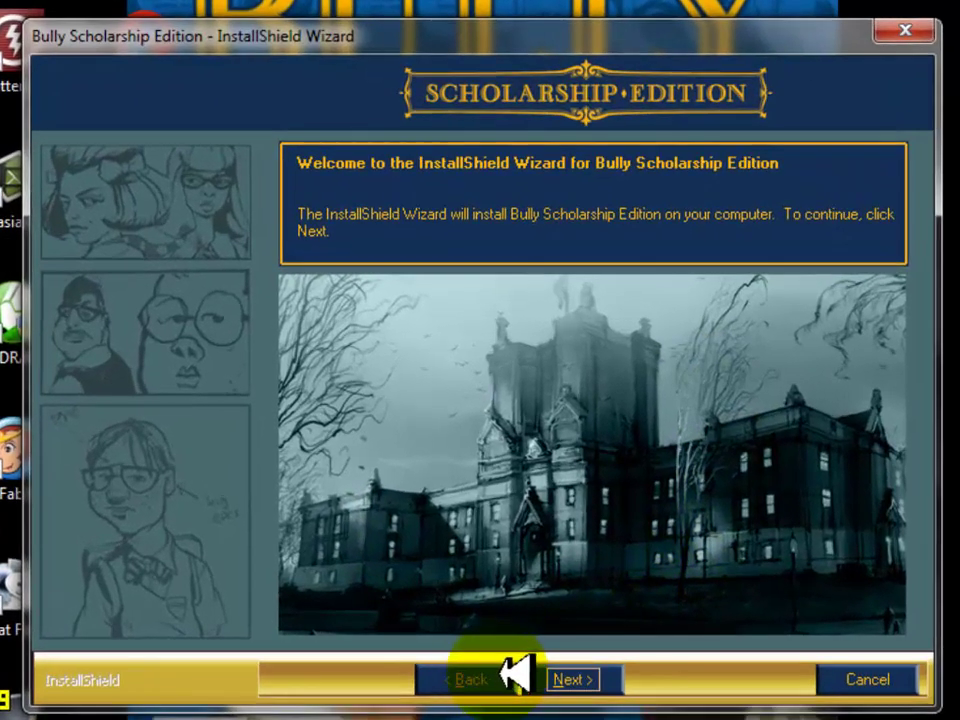
{"action": "left_click", "coordinate": [606, 677]}
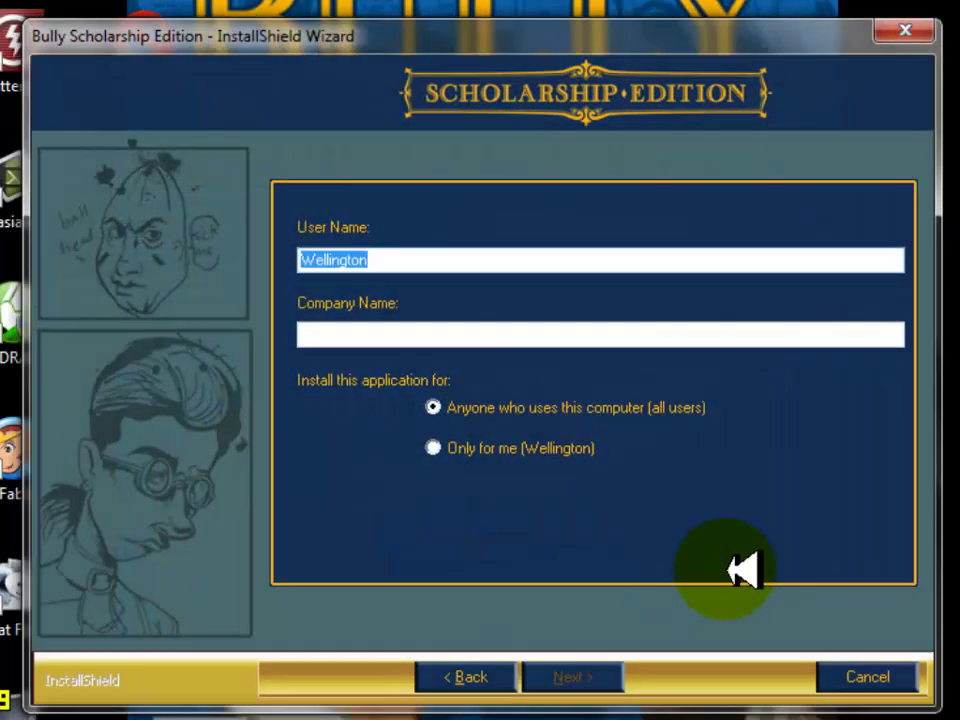
Step: Fill in the user name and company name for the installation and accept the license agreement
{"action": "left_click_drag", "start_coordinate": [405, 257], "coordinate": [255, 265]}
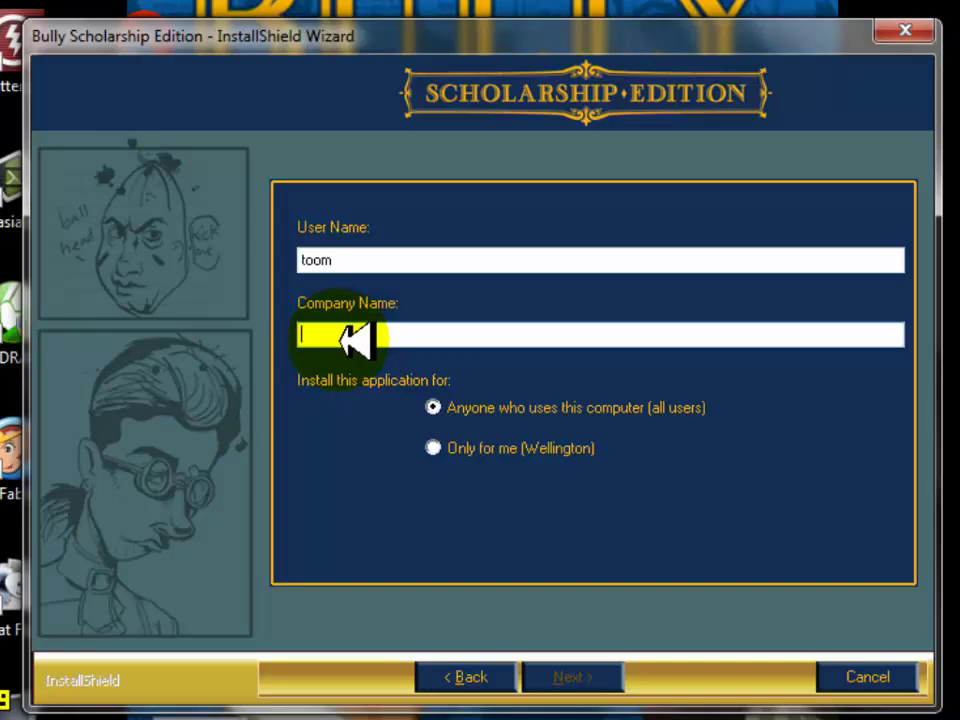
{"action": "left_click", "coordinate": [573, 677]}
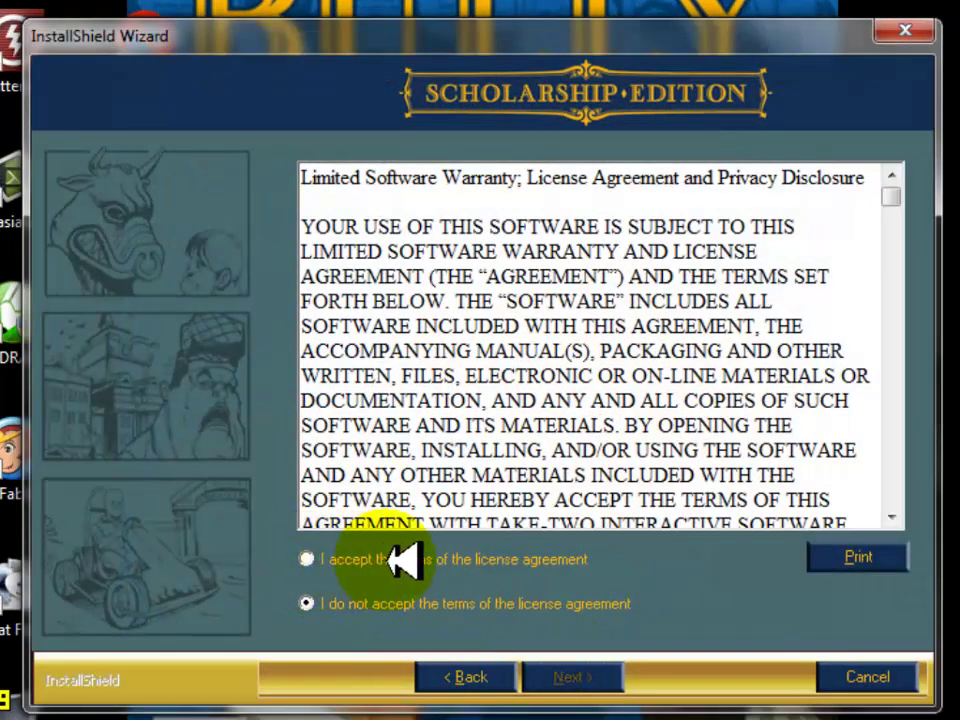
{"action": "left_click", "coordinate": [310, 559]}
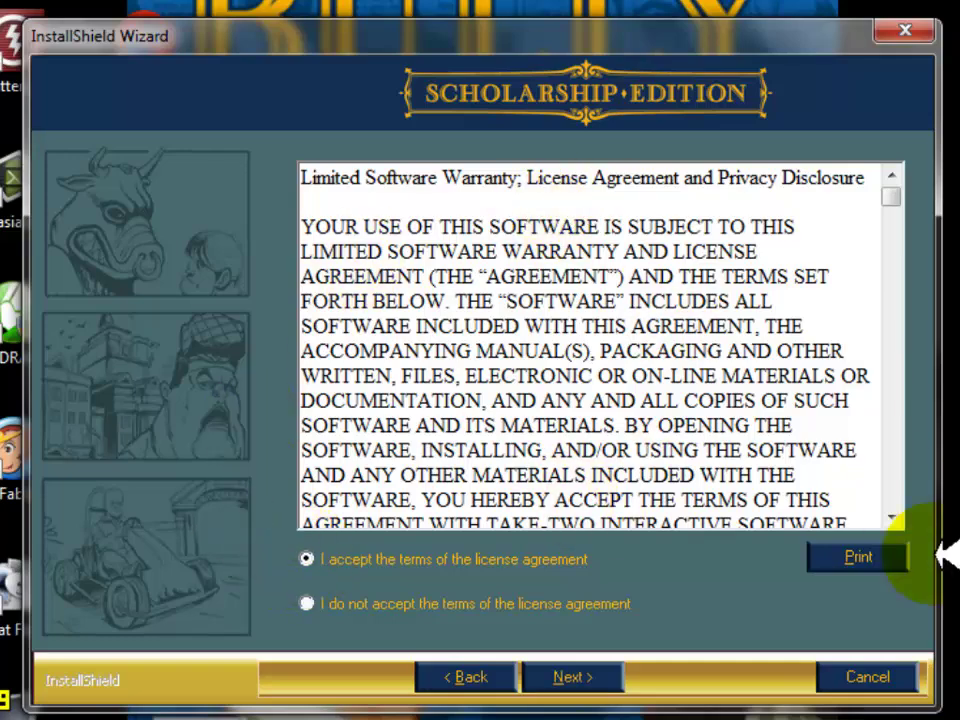
{"action": "left_click", "coordinate": [580, 677]}
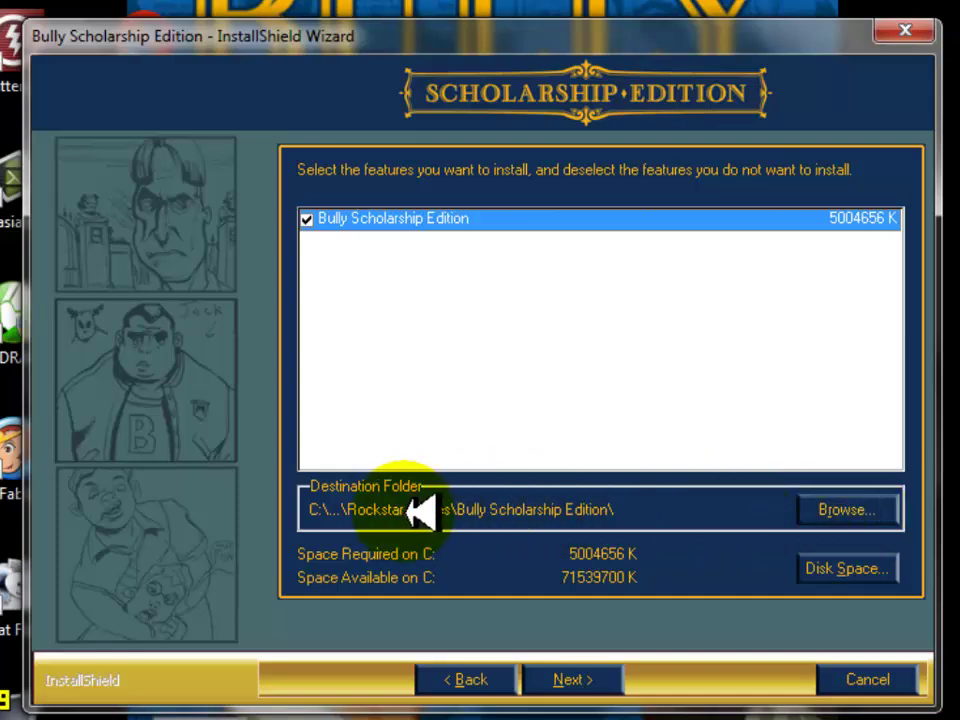
Step: Set the game's destination folder to D:\Arquivos de Programas\Rockstar Games
{"action": "left_click", "coordinate": [883, 510]}
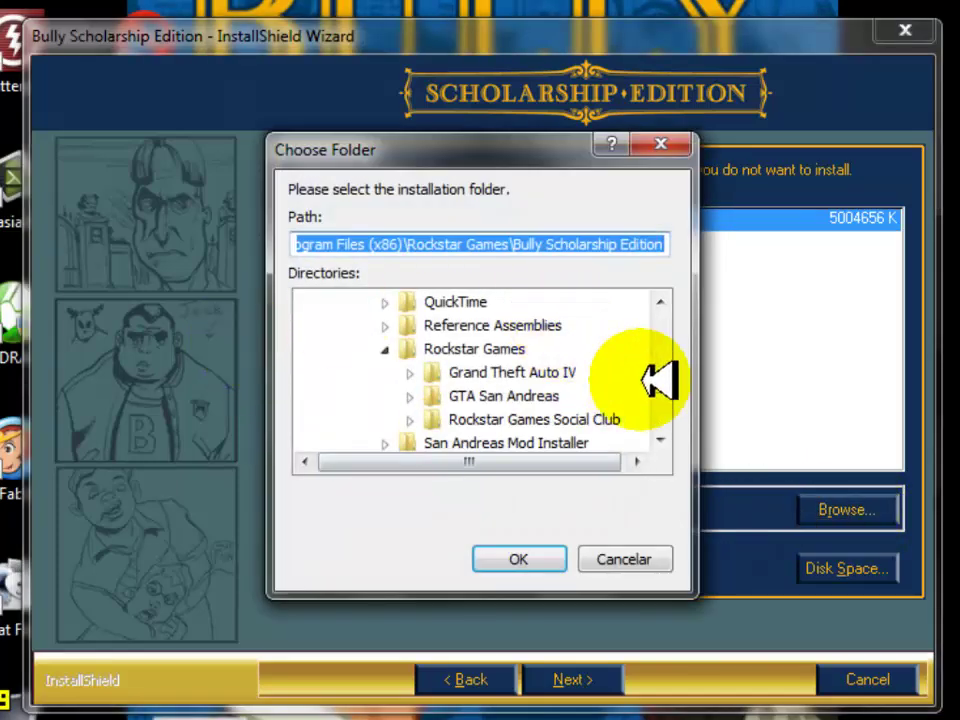
{"action": "left_click_drag", "start_coordinate": [656, 386], "coordinate": [658, 421]}
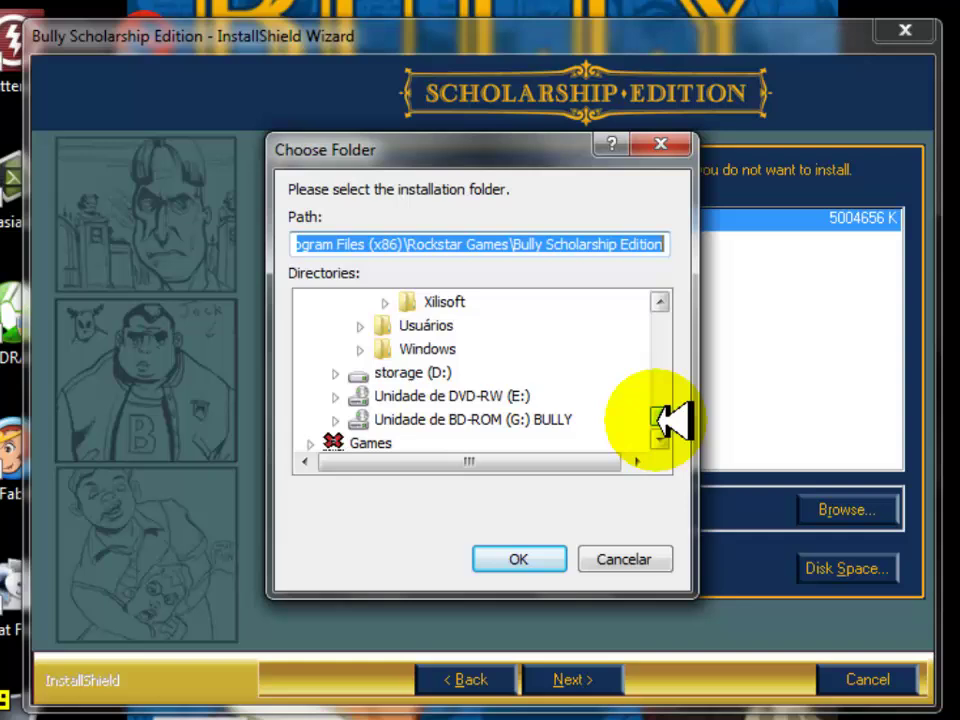
{"action": "left_click", "coordinate": [400, 372]}
{"action": "left_click", "coordinate": [337, 373]}
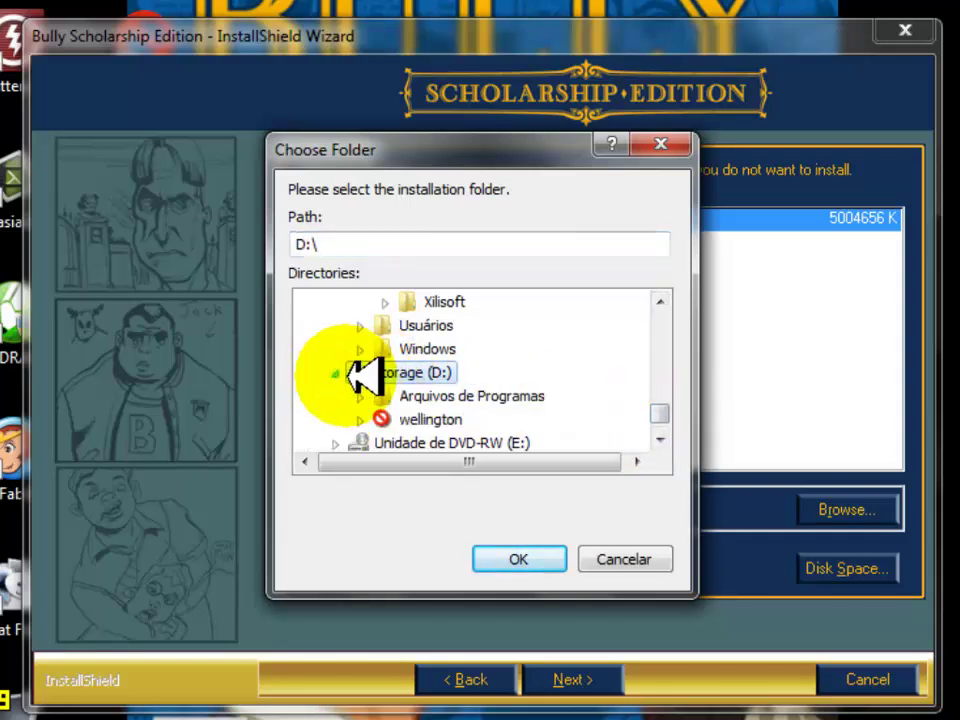
{"action": "left_click", "coordinate": [441, 400]}
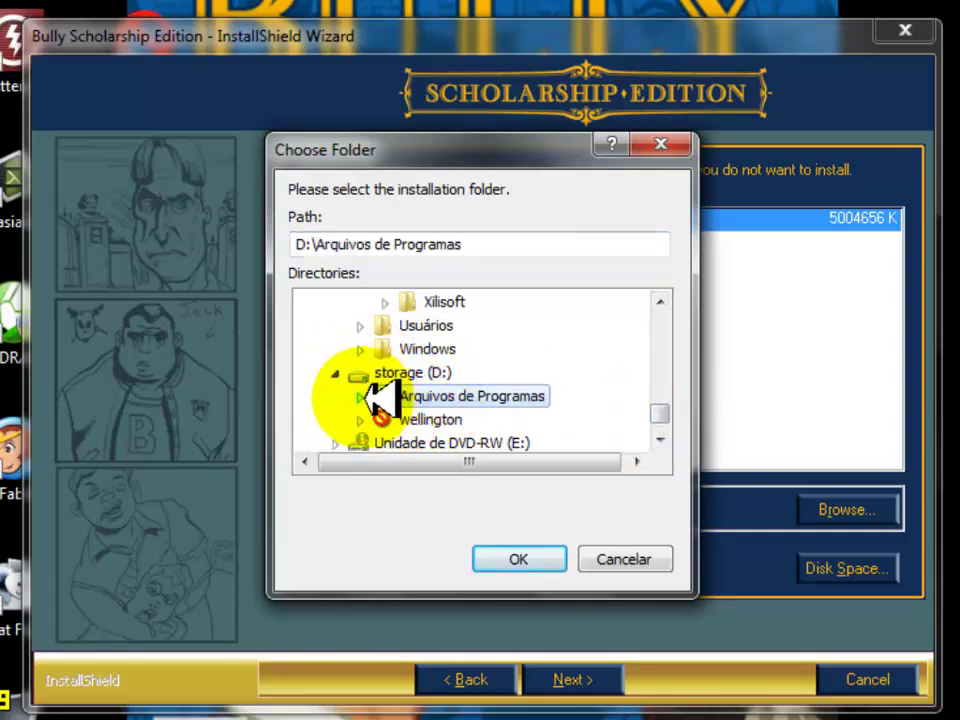
{"action": "left_click", "coordinate": [366, 397]}
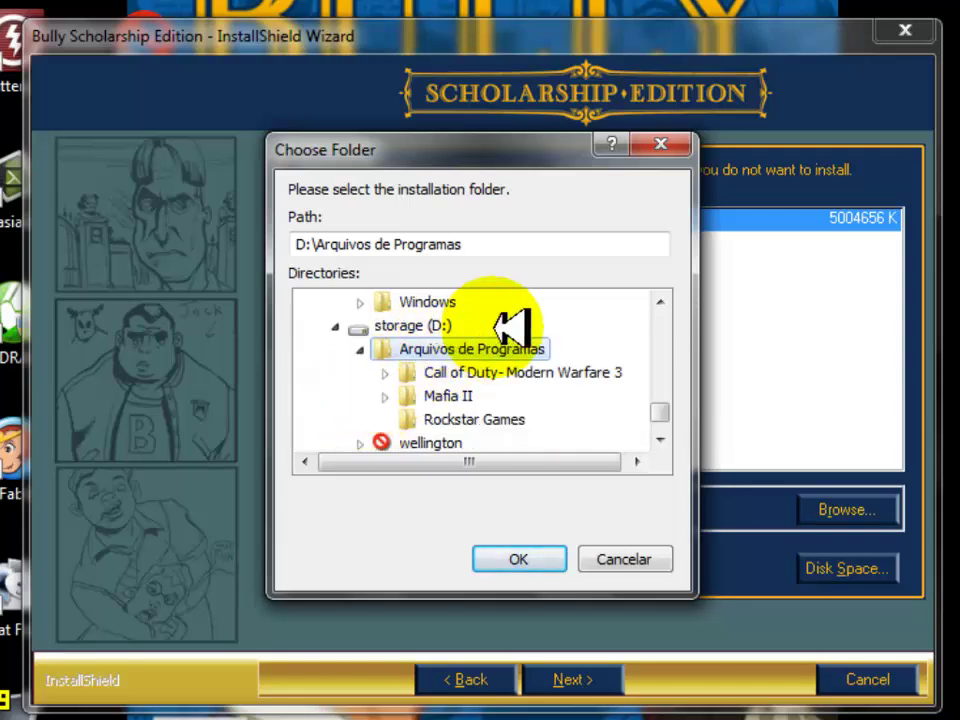
{"action": "left_click", "coordinate": [452, 419]}
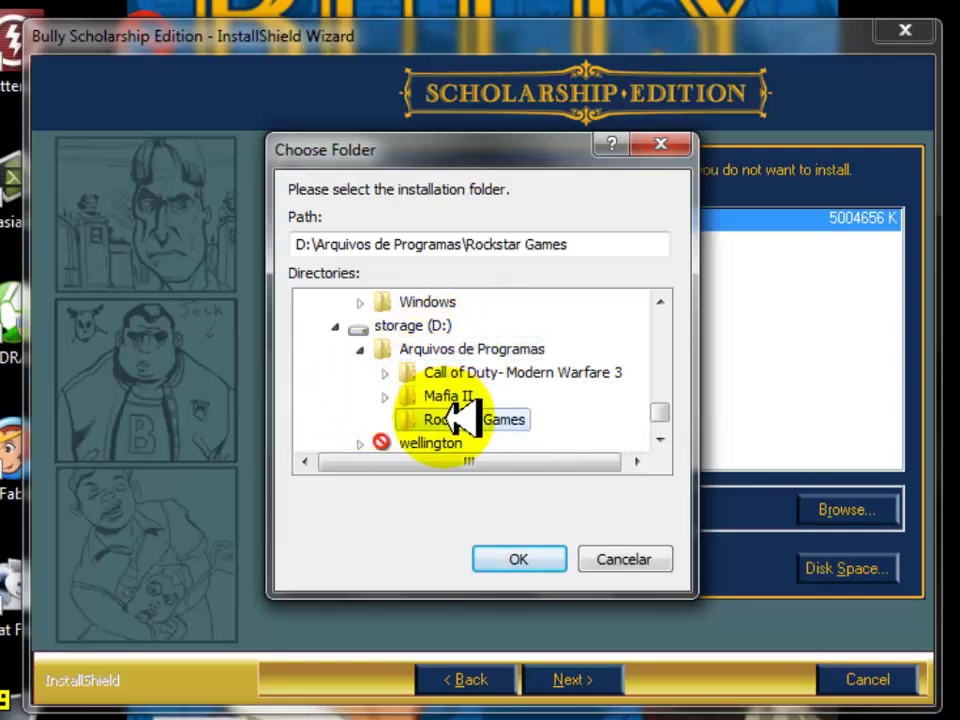
{"action": "left_click", "coordinate": [525, 560]}
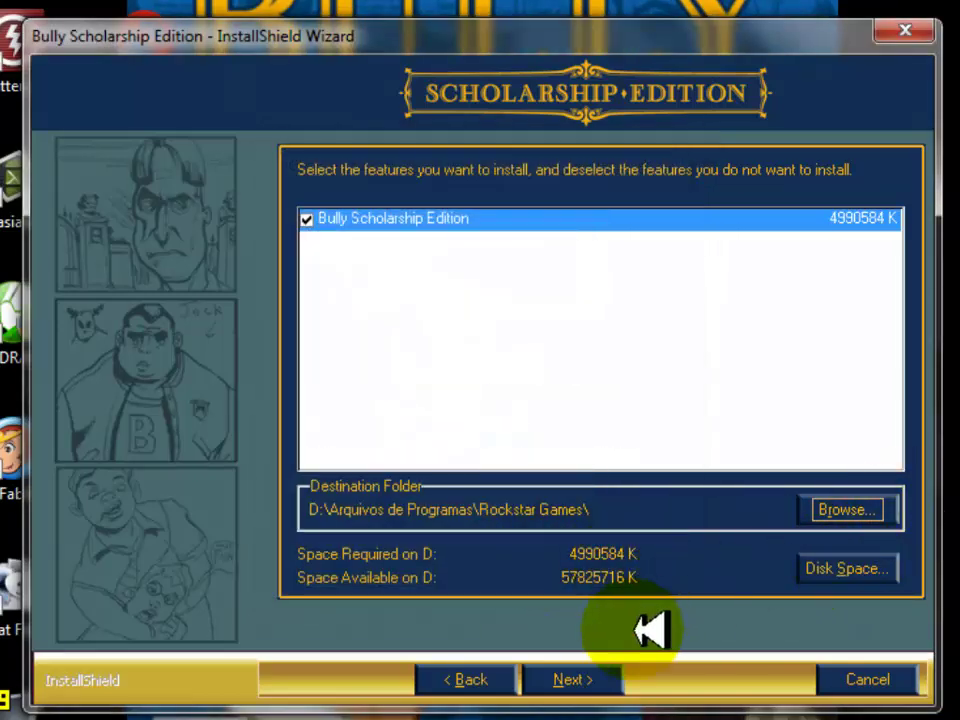
Step: Install Bully Scholarship Edition with the chosen settings and finish the setup without showing the readme file
{"action": "left_click", "coordinate": [591, 677]}
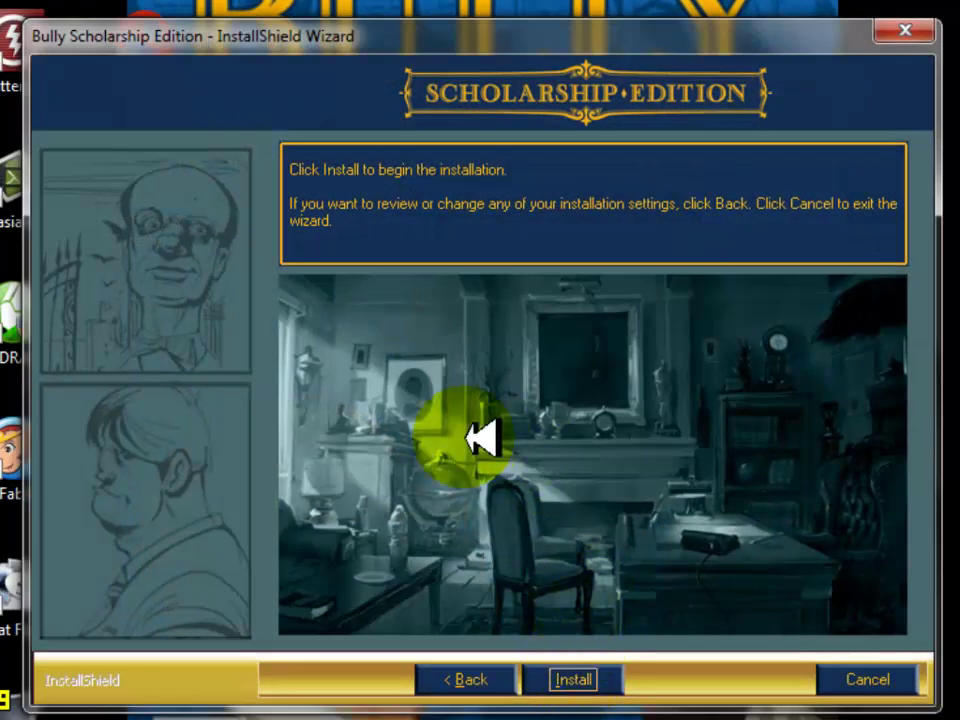
{"action": "left_click", "coordinate": [587, 678]}
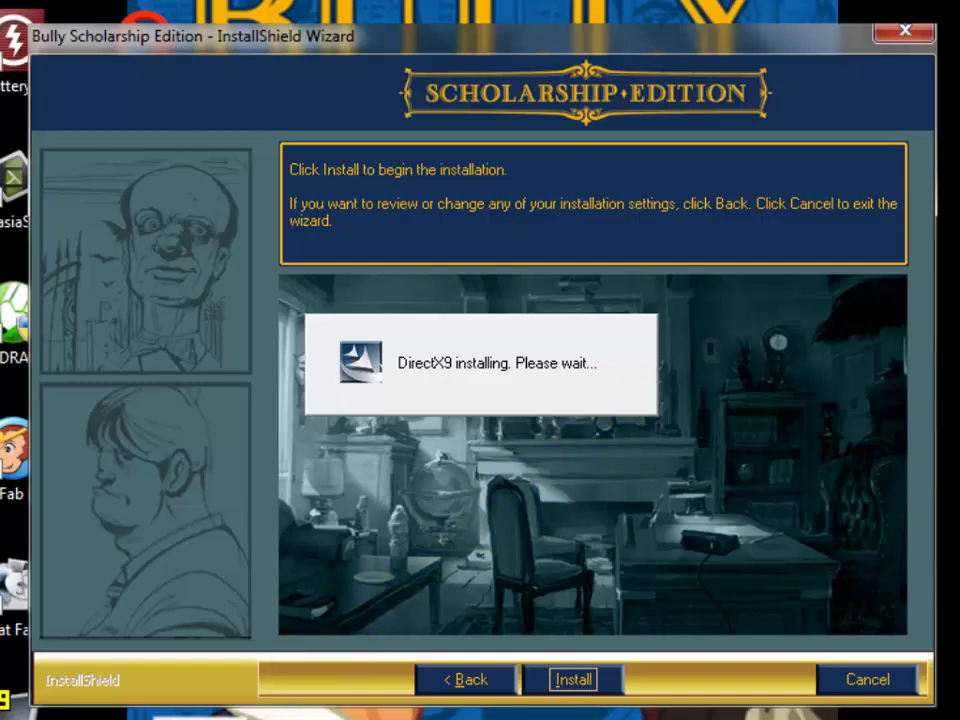
{"action": "key", "text": "F9"}
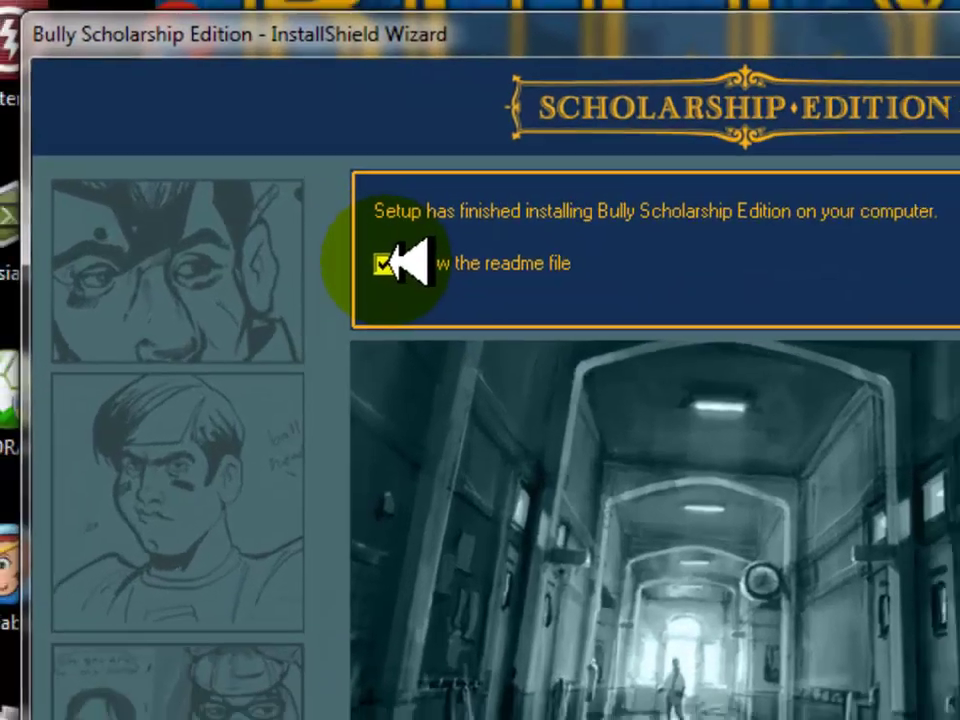
{"action": "left_click", "coordinate": [385, 252]}
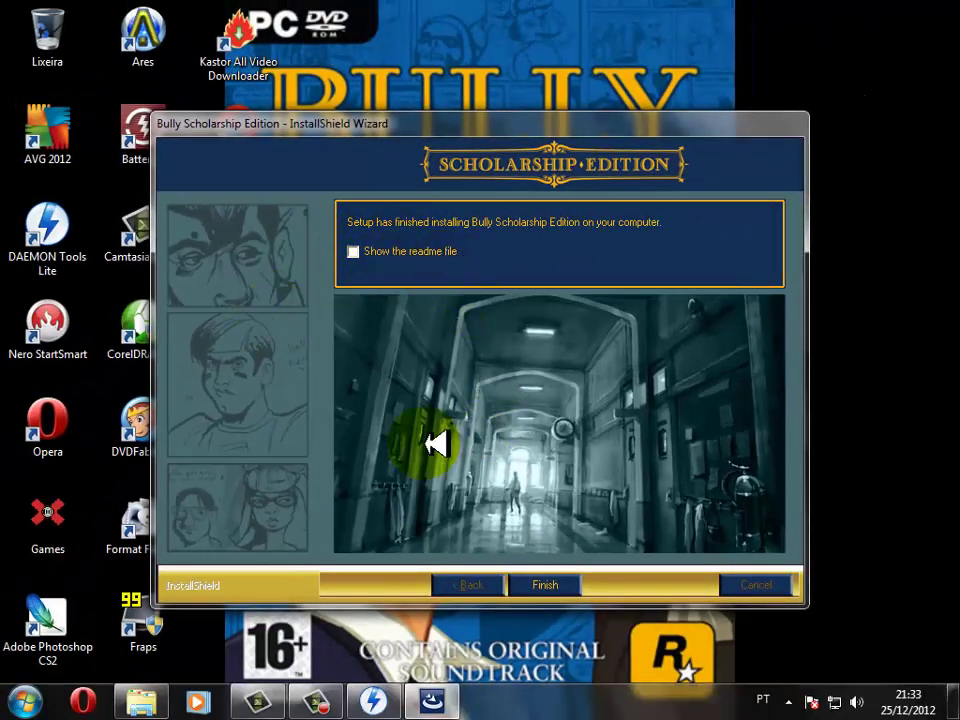
{"action": "left_click", "coordinate": [545, 585]}
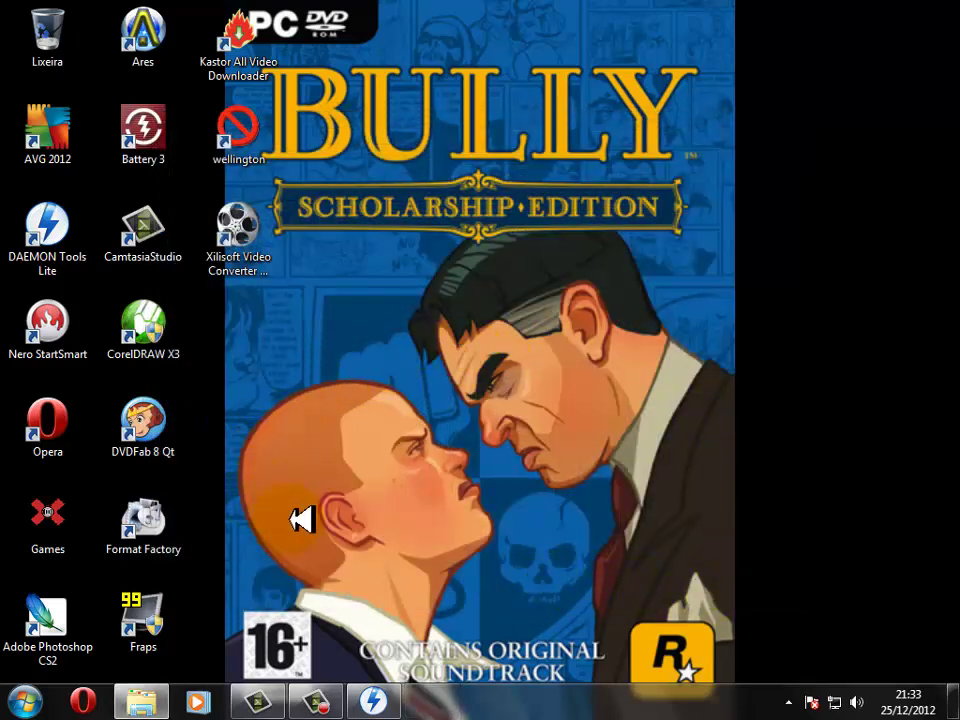
Step: In DAEMON Tools Lite, delete pro-bullyse.iso from the recently used images
{"action": "left_click", "coordinate": [378, 698]}
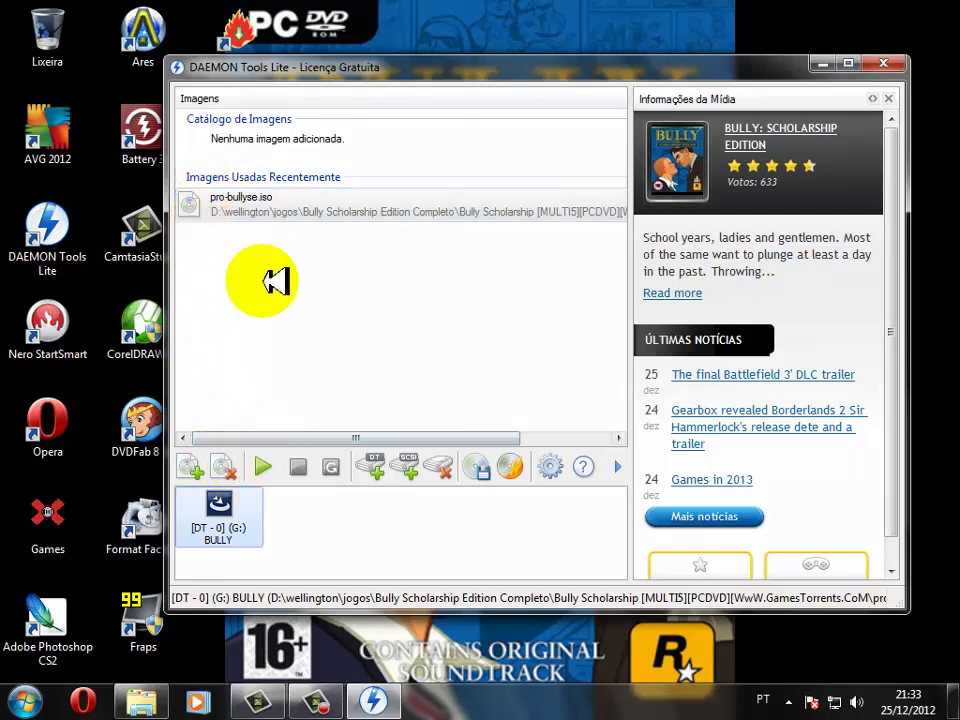
{"action": "left_click", "coordinate": [228, 467]}
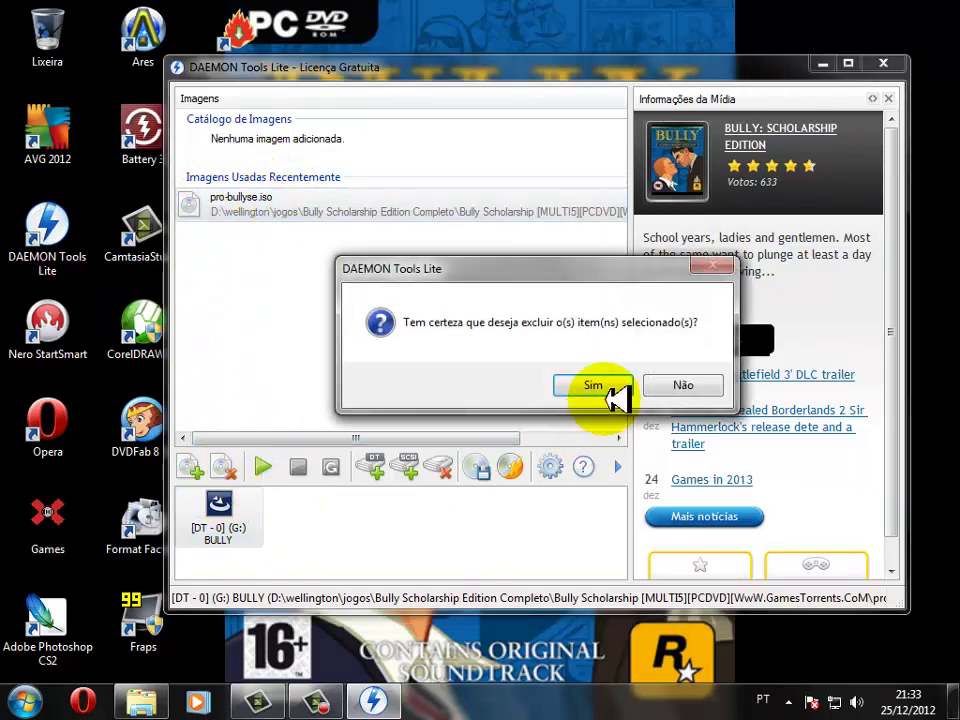
{"action": "left_click", "coordinate": [600, 386]}
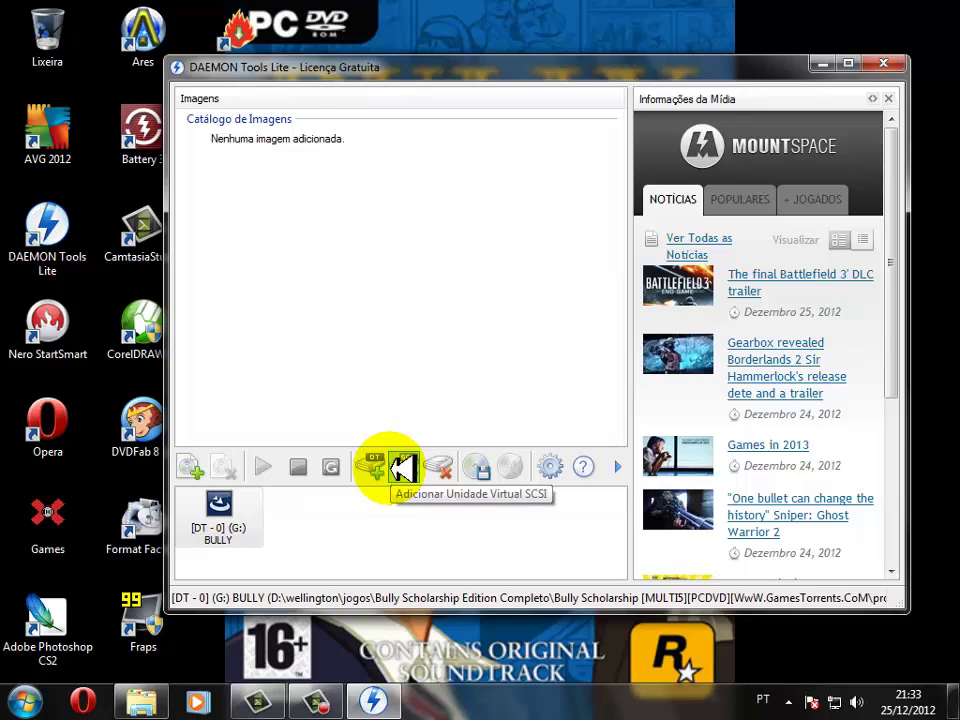
Step: Unmount the BULLY disc, remove its virtual drive (G:) and close DAEMON Tools Lite
{"action": "right_click", "coordinate": [228, 510]}
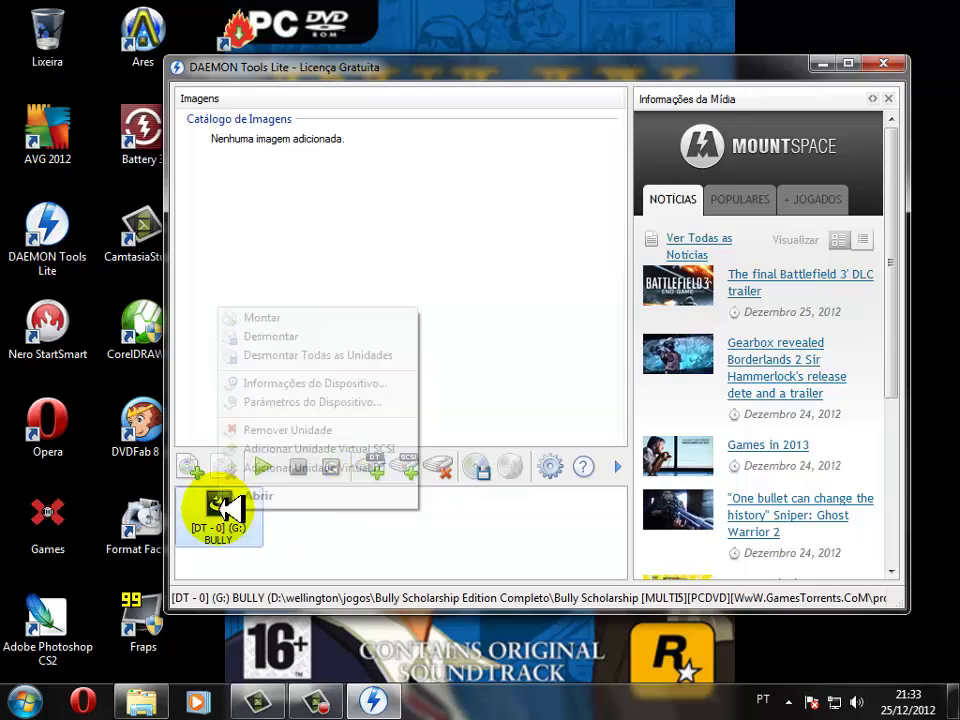
{"action": "left_click", "coordinate": [322, 337]}
{"action": "left_click", "coordinate": [230, 514]}
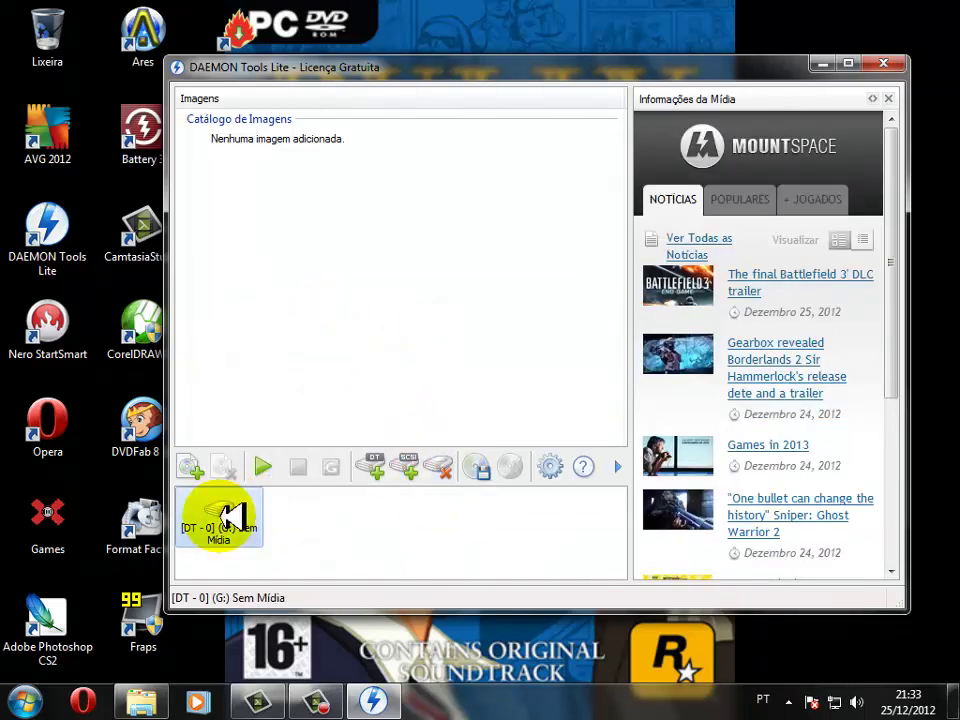
{"action": "left_click", "coordinate": [445, 466]}
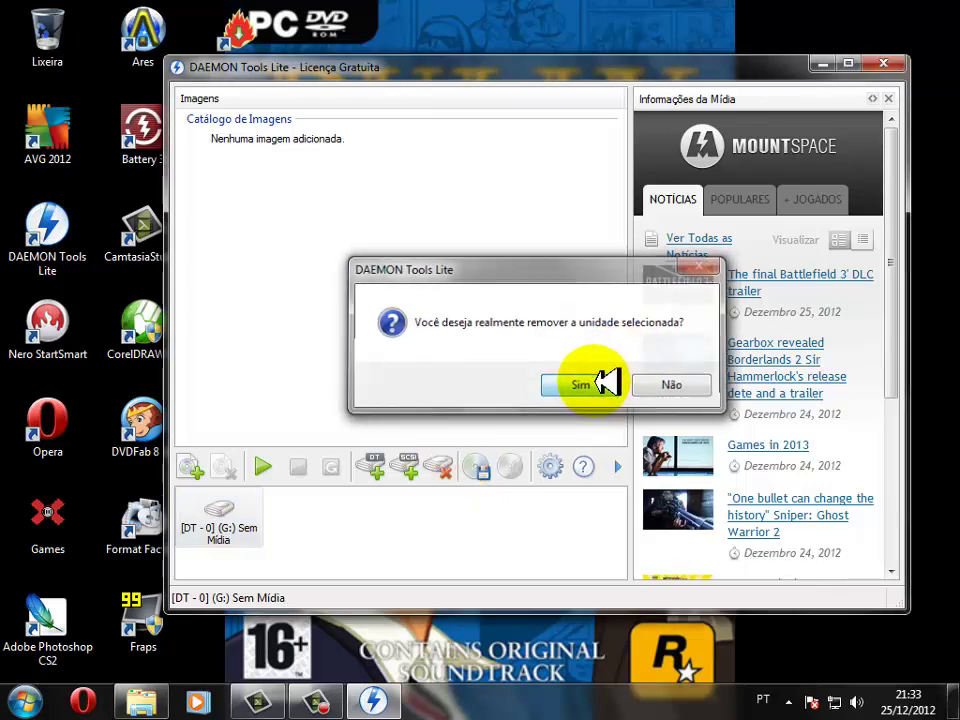
{"action": "left_click", "coordinate": [598, 385]}
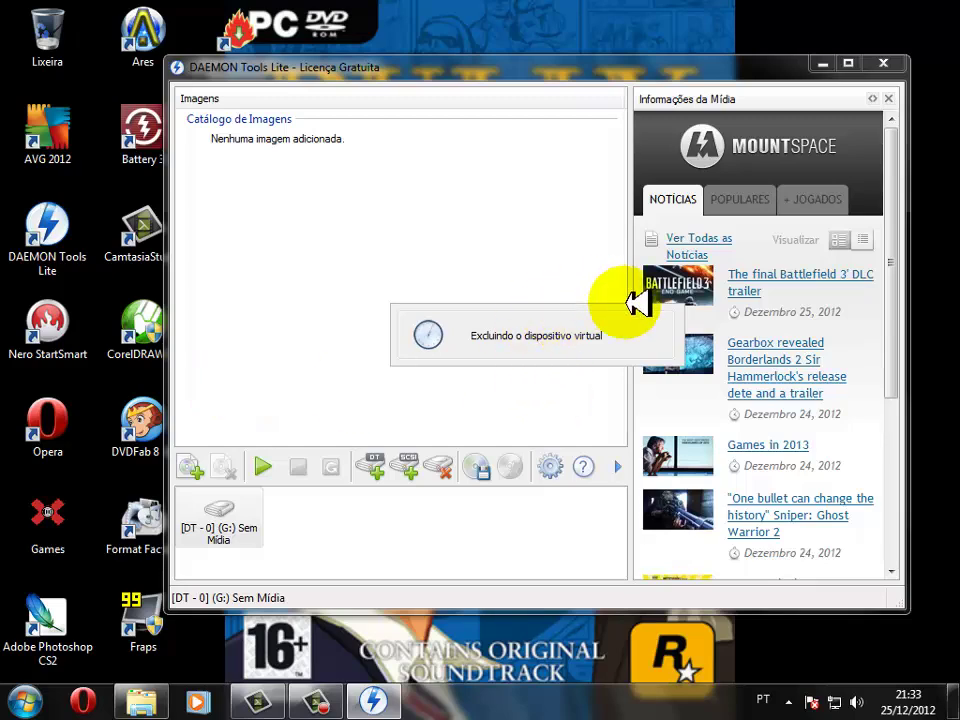
{"action": "left_click", "coordinate": [884, 62]}
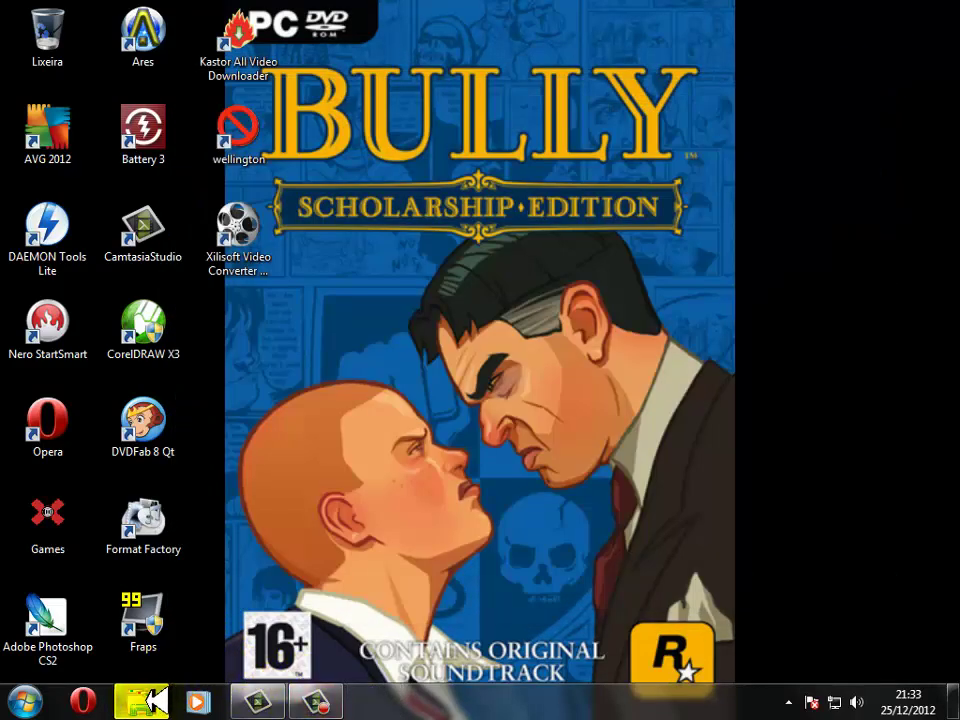
Step: Extract the Bully - Patch + tradução archive from the Bully Scholarship Edition Completo folder to the desktop and minimize the folder window
{"action": "left_click", "coordinate": [147, 703]}
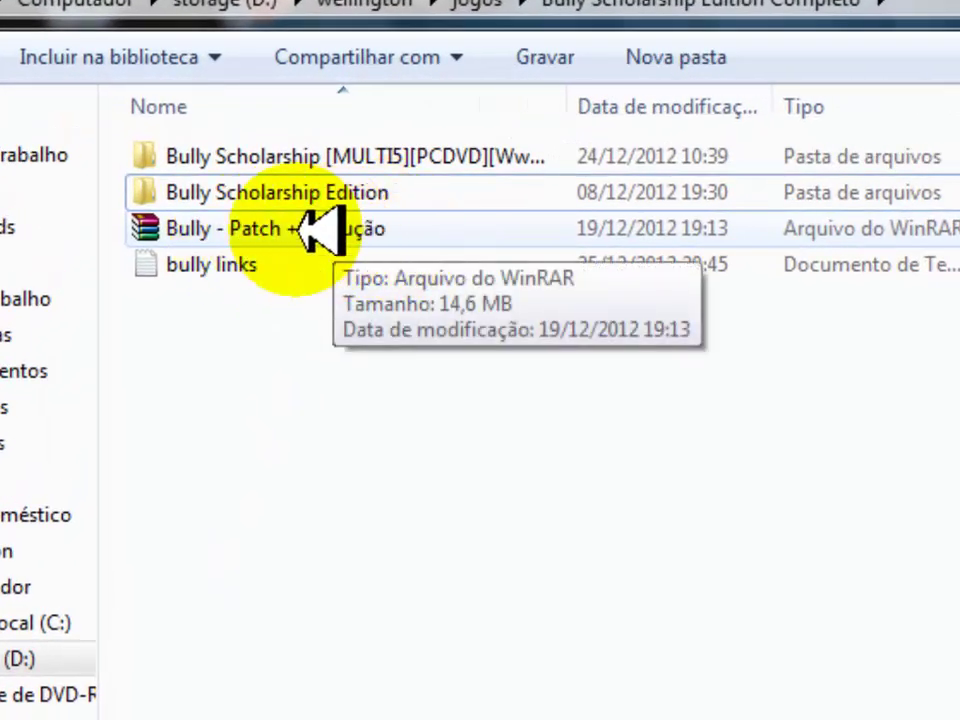
{"action": "left_click", "coordinate": [285, 230]}
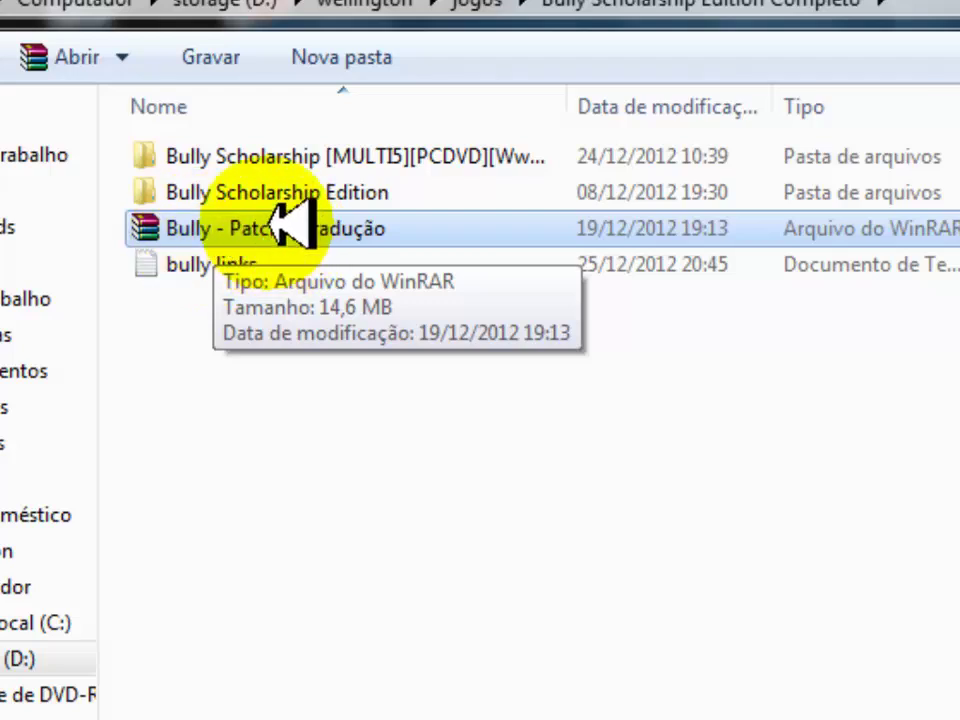
{"action": "right_click", "coordinate": [312, 225]}
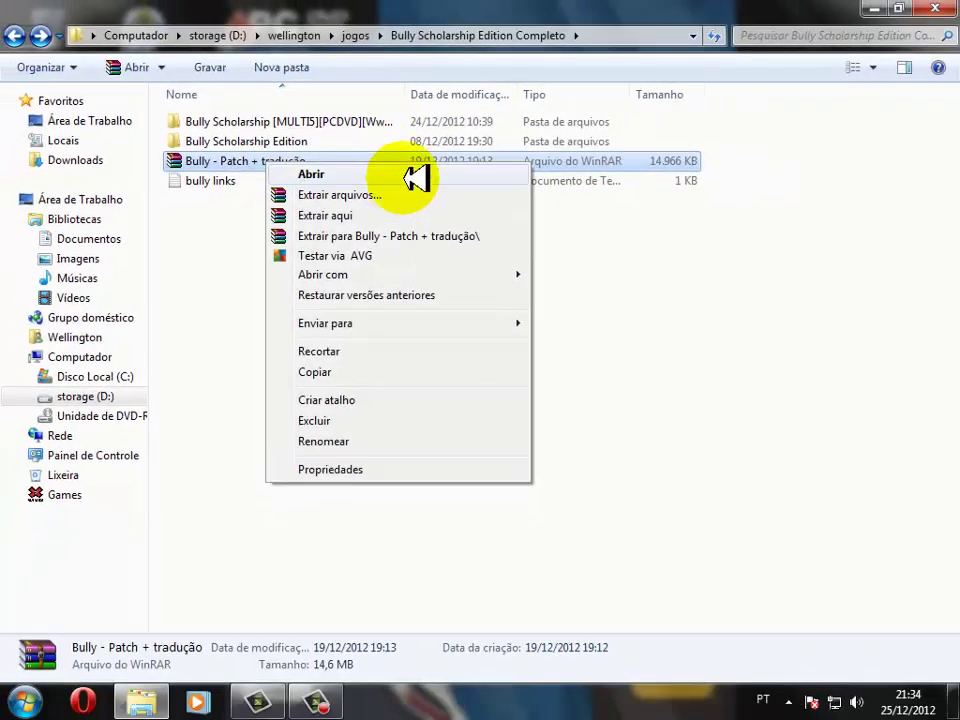
{"action": "left_click", "coordinate": [360, 190]}
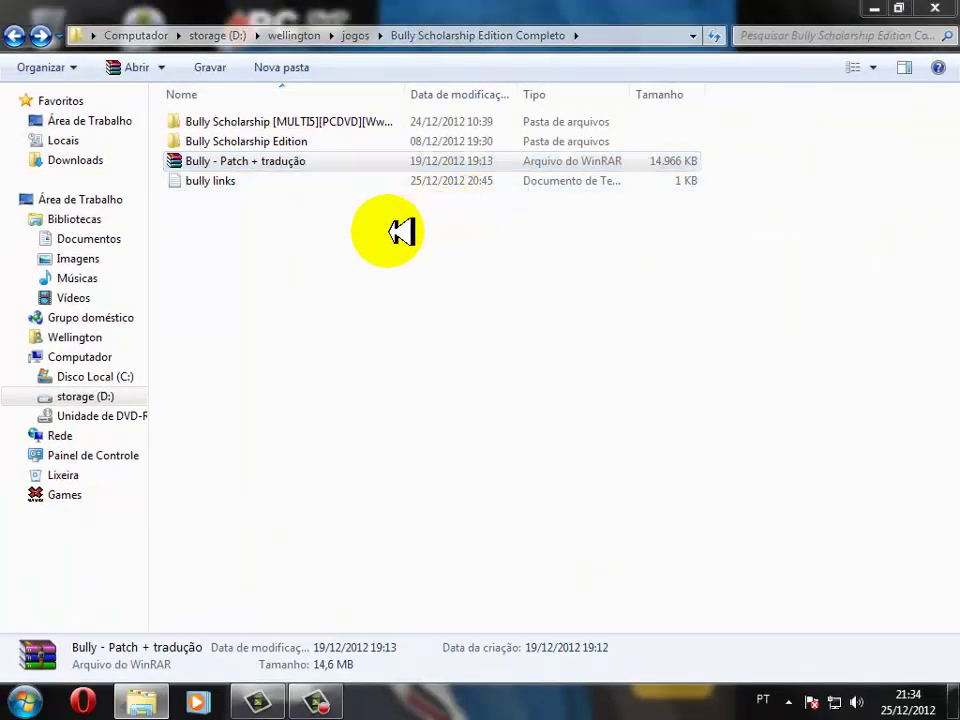
{"action": "left_click", "coordinate": [548, 240]}
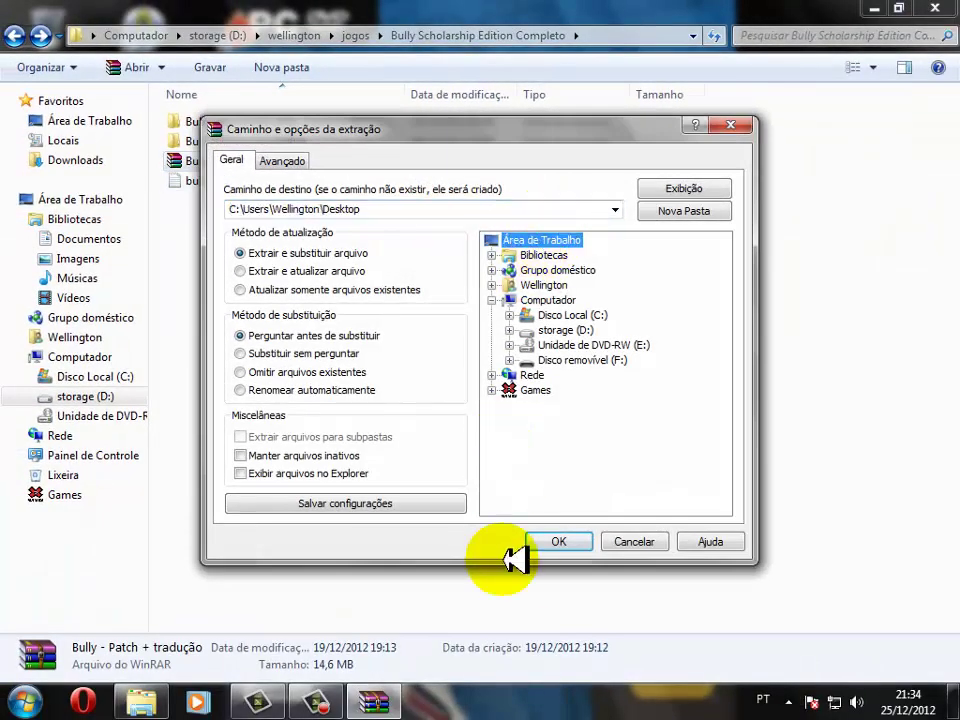
{"action": "left_click", "coordinate": [559, 541]}
{"action": "left_click", "coordinate": [884, 8]}
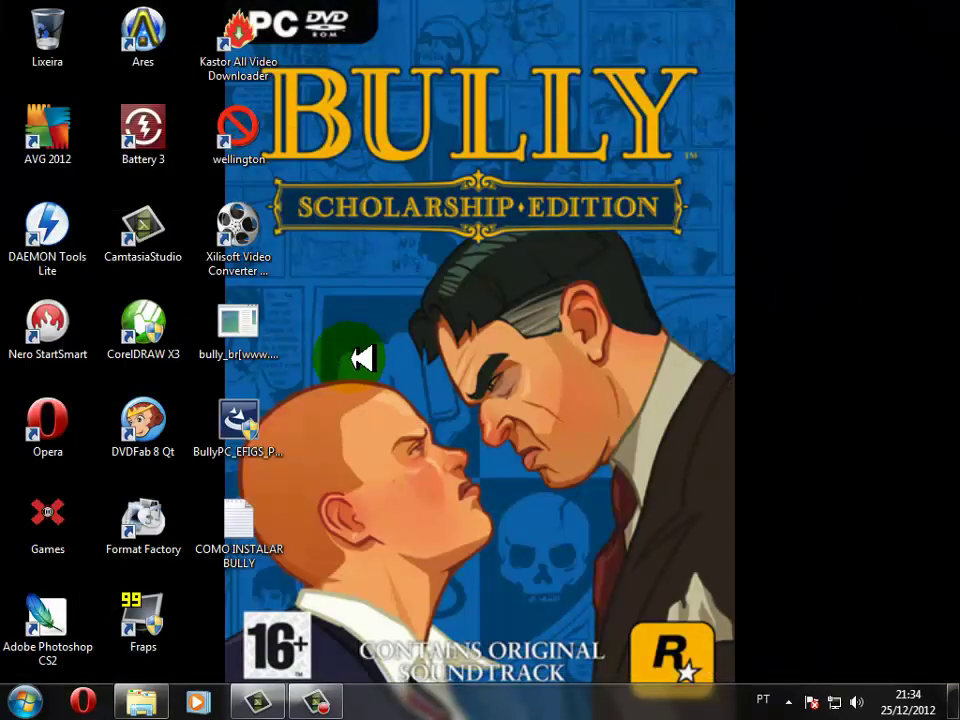
Step: Move the three extracted files to a free area of the desktop and read the COMO INSTALAR BULLY instructions
{"action": "left_click_drag", "start_coordinate": [355, 303], "coordinate": [195, 545]}
{"action": "left_click_drag", "start_coordinate": [250, 328], "coordinate": [605, 212]}
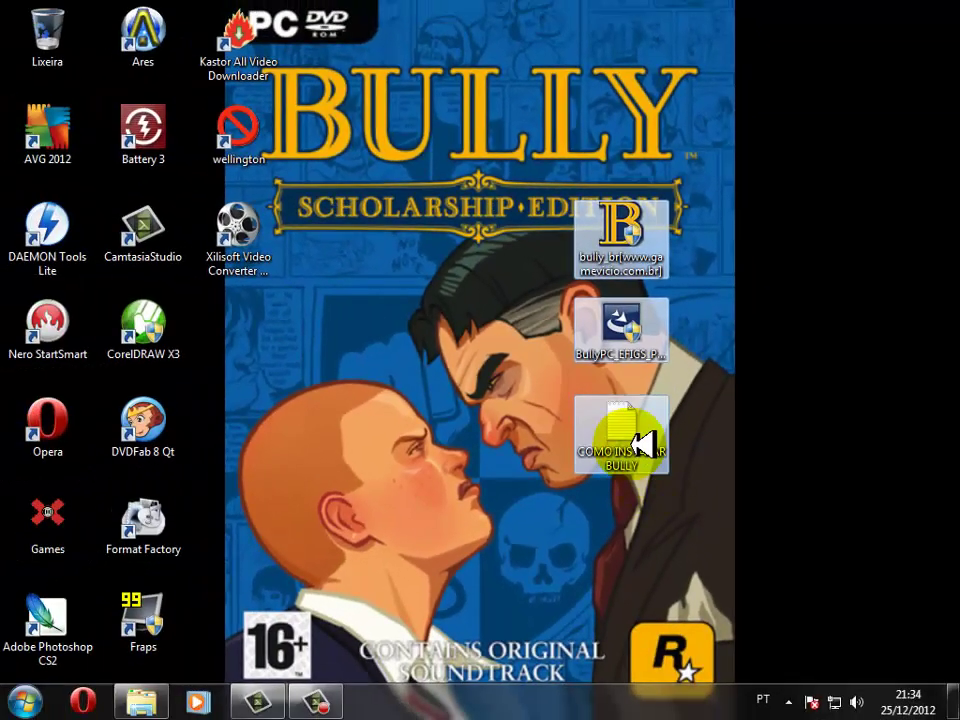
{"action": "double_click", "coordinate": [585, 482]}
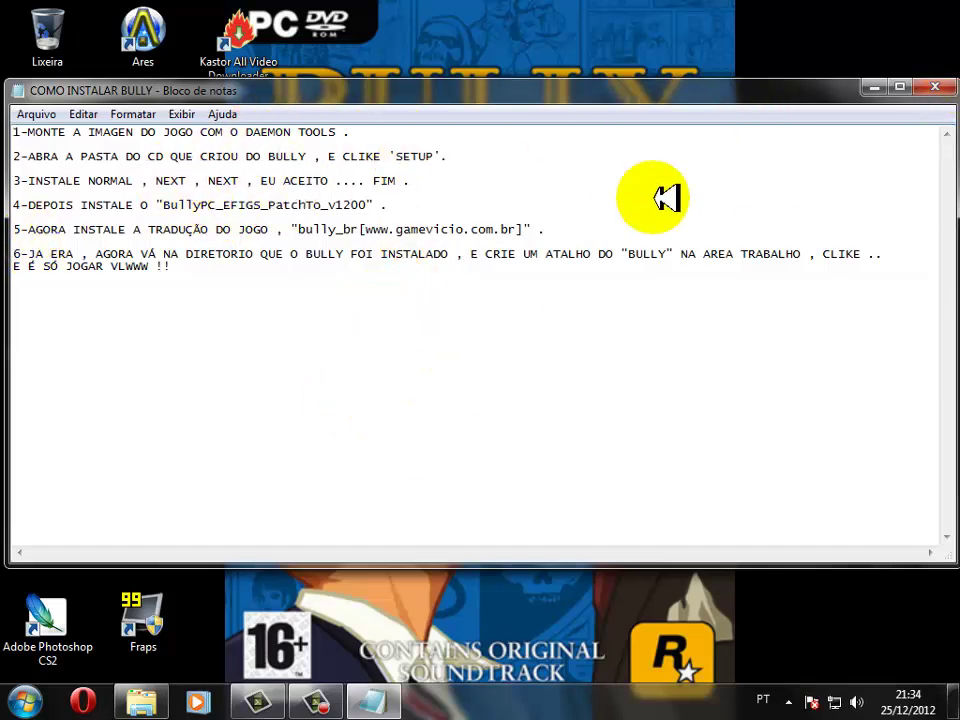
{"action": "left_click", "coordinate": [935, 87]}
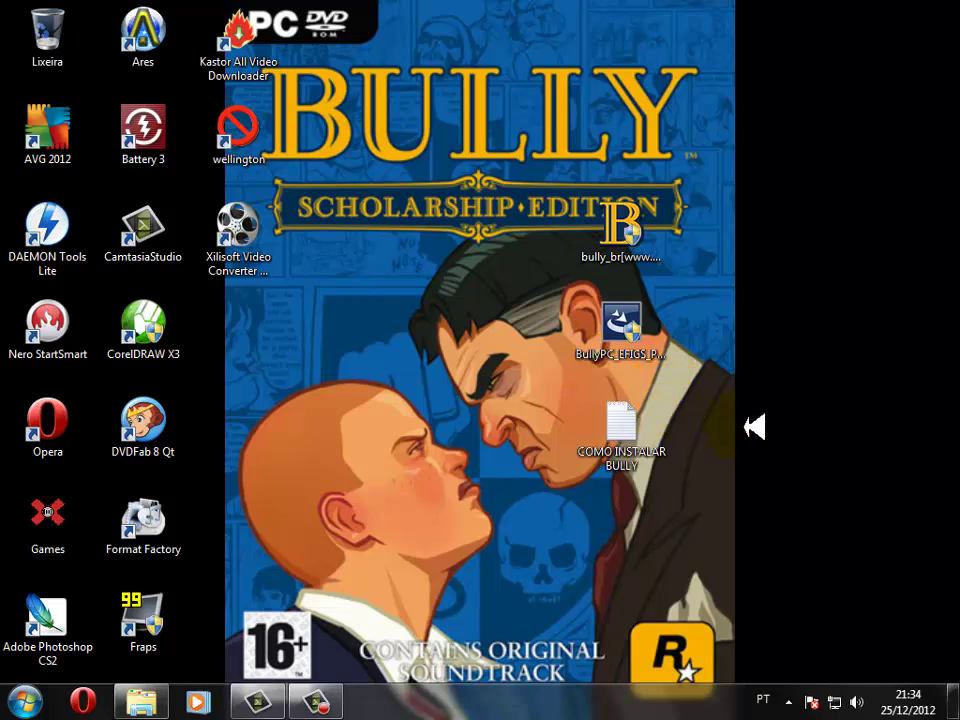
Step: Launch the BullyPC_EFIGS_PatchTo_v1200 patch installer from the desktop
{"action": "left_click", "coordinate": [624, 232]}
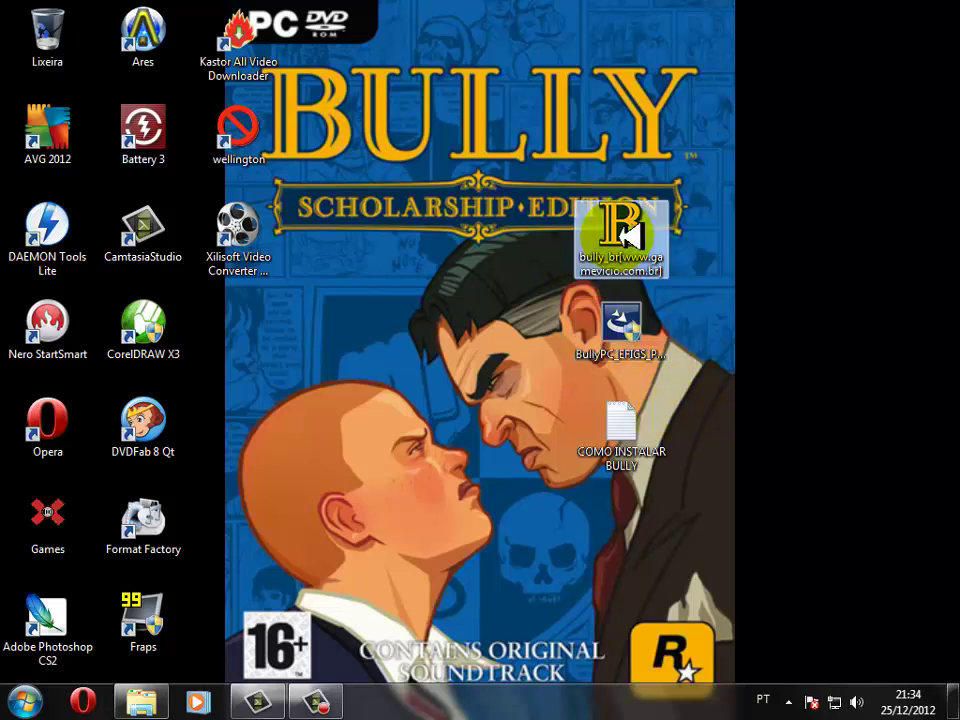
{"action": "left_click", "coordinate": [617, 345]}
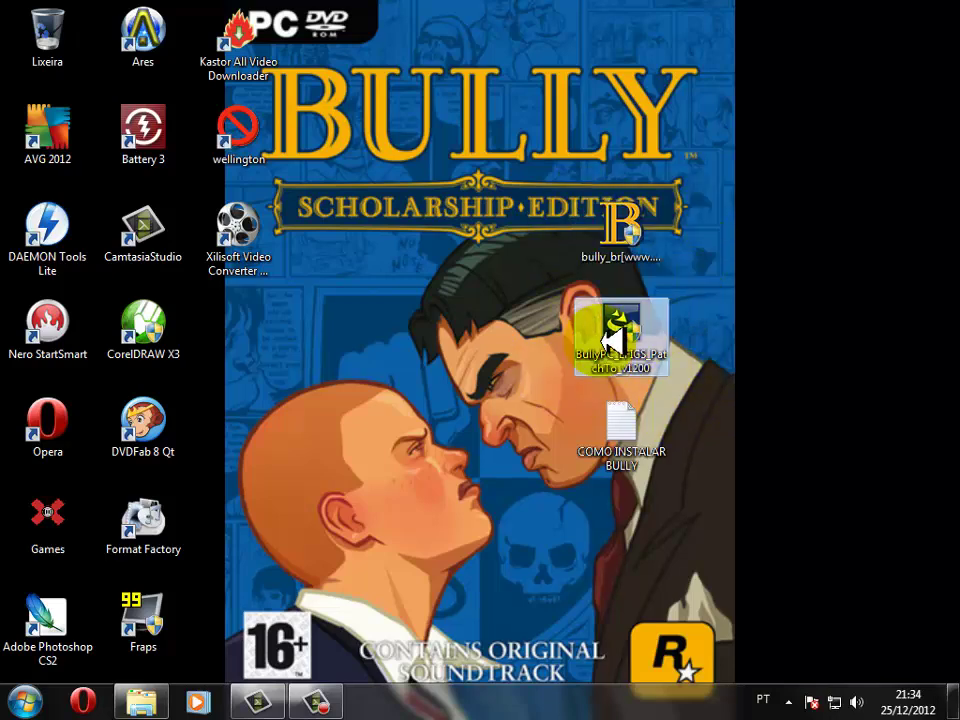
{"action": "right_click", "coordinate": [613, 328]}
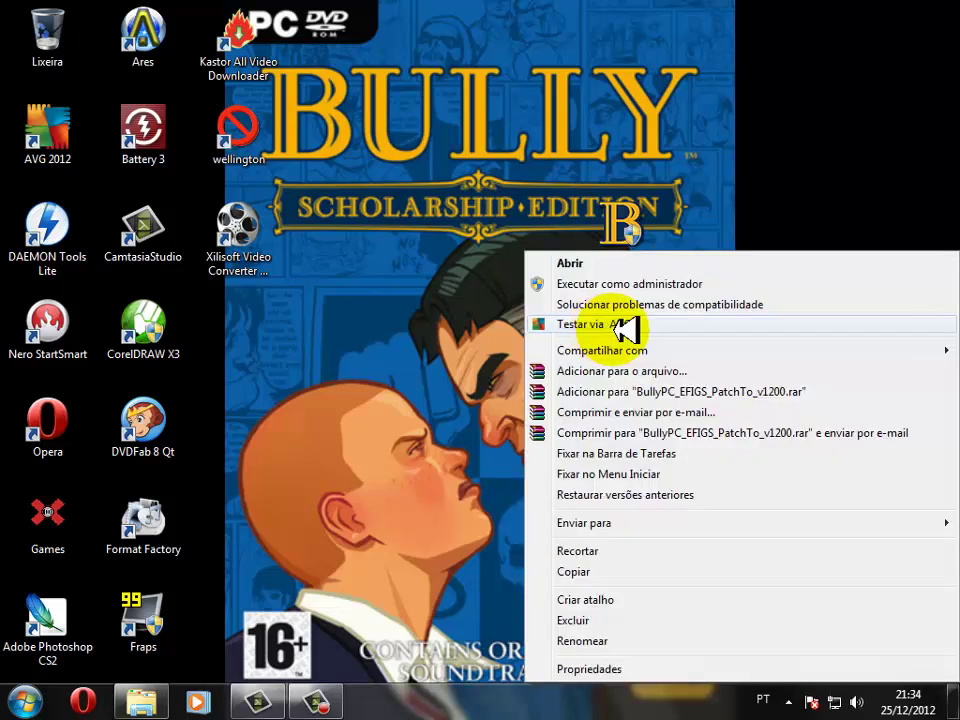
{"action": "left_click", "coordinate": [583, 253]}
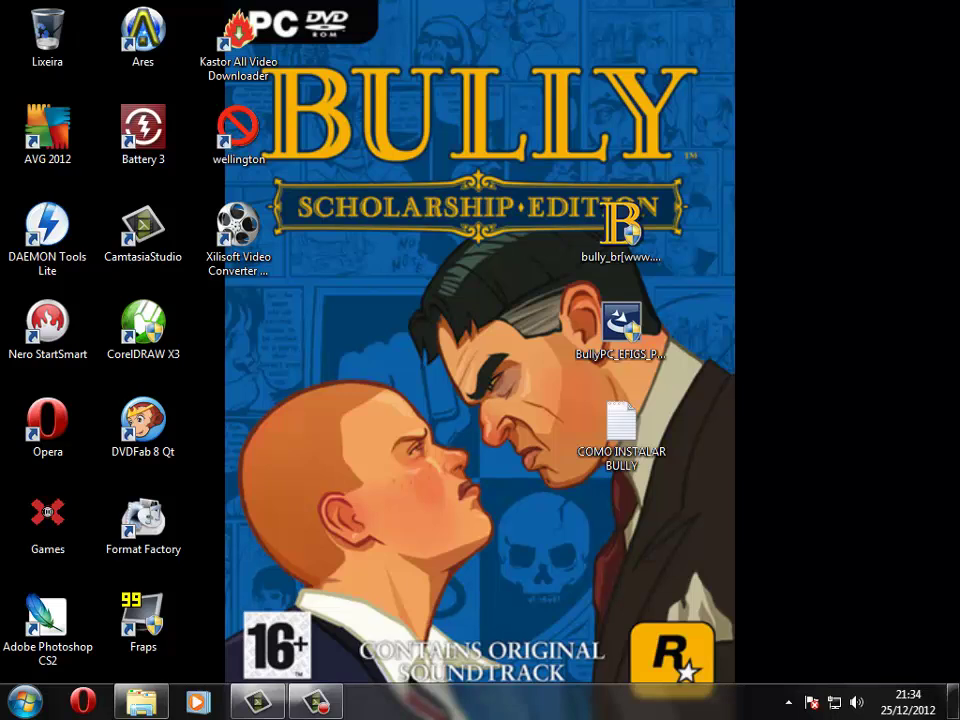
{"action": "double_click", "coordinate": [590, 422]}
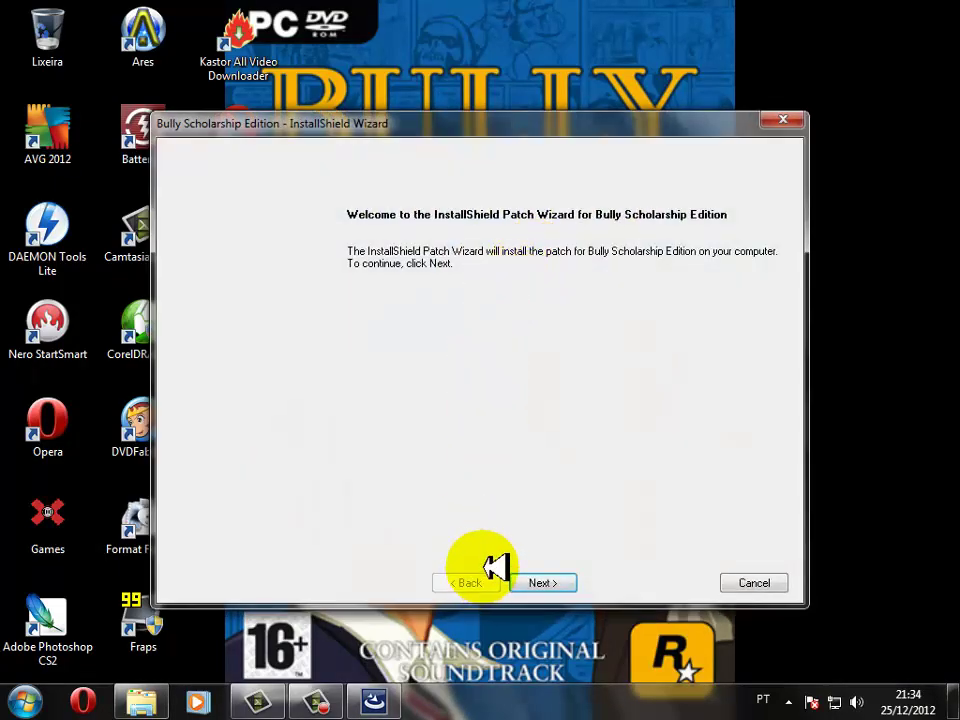
Step: Accept the patch wizard's license agreement, install the patch and finish the wizard
{"action": "left_click", "coordinate": [550, 580]}
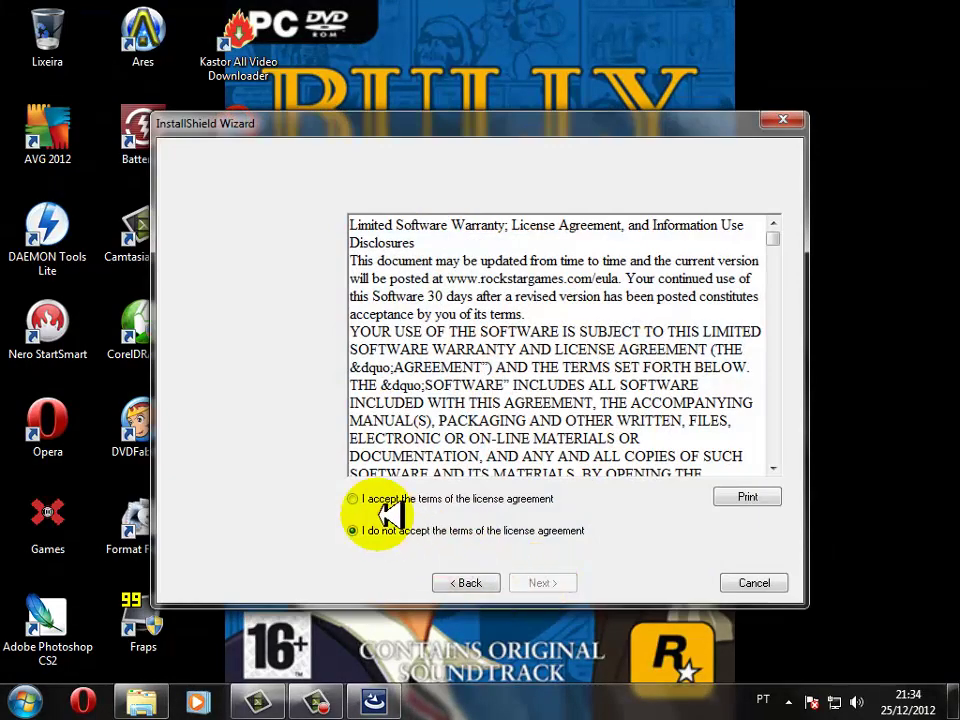
{"action": "left_click", "coordinate": [366, 497]}
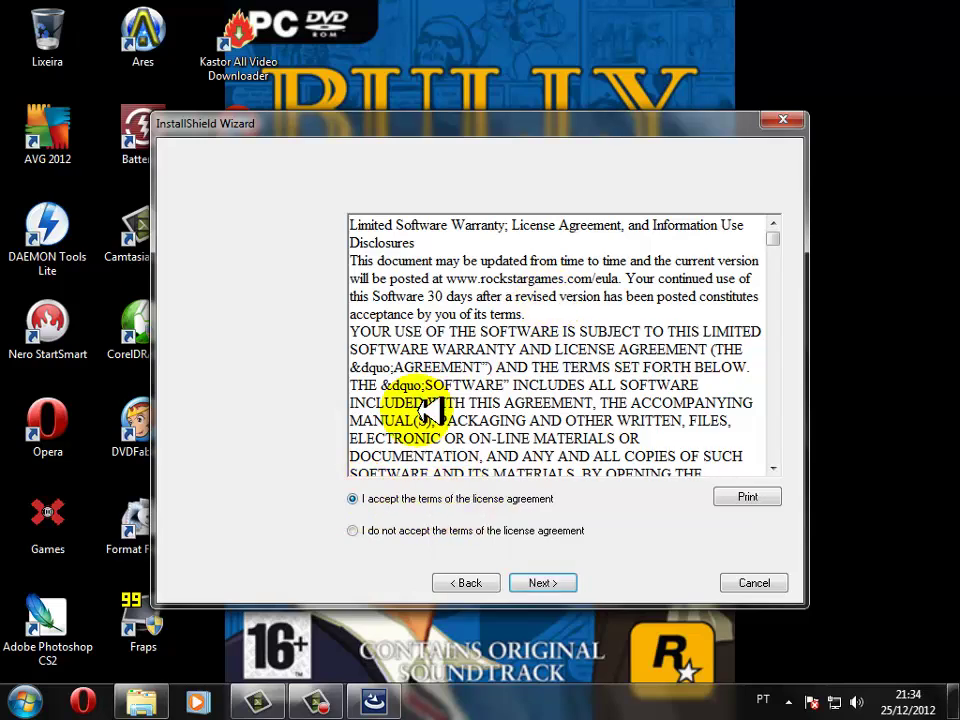
{"action": "left_click", "coordinate": [548, 583]}
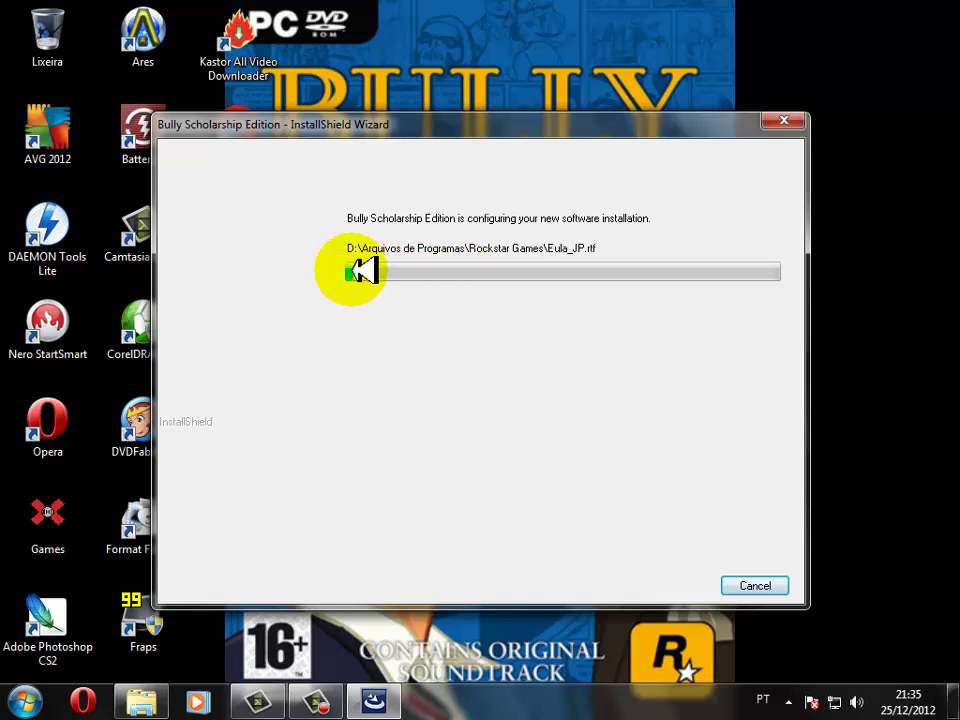
{"action": "left_click", "coordinate": [320, 702]}
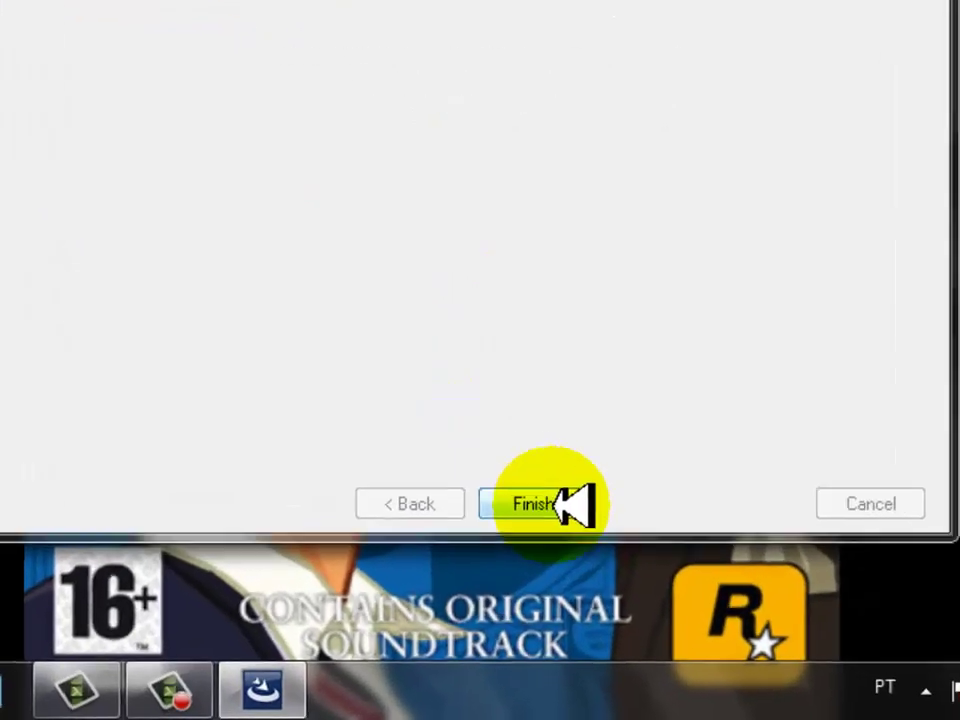
{"action": "left_click", "coordinate": [543, 584]}
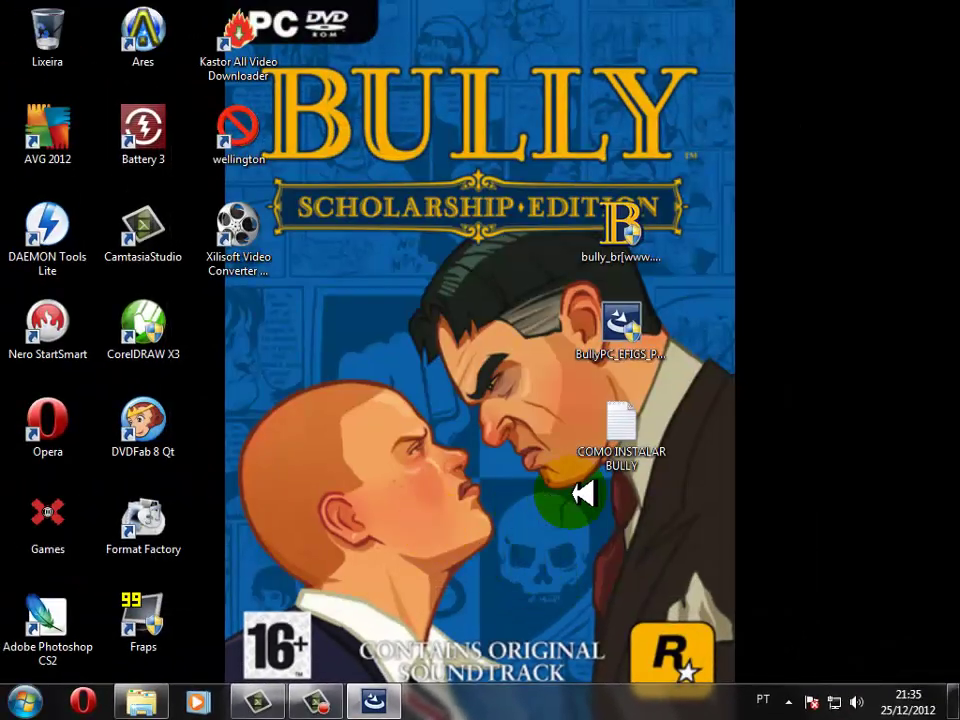
Step: Launch the bully_br translation installer from the desktop and agree to proceed over the translation version already installed
{"action": "left_click", "coordinate": [617, 418]}
{"action": "right_click", "coordinate": [682, 314]}
{"action": "left_click", "coordinate": [641, 227]}
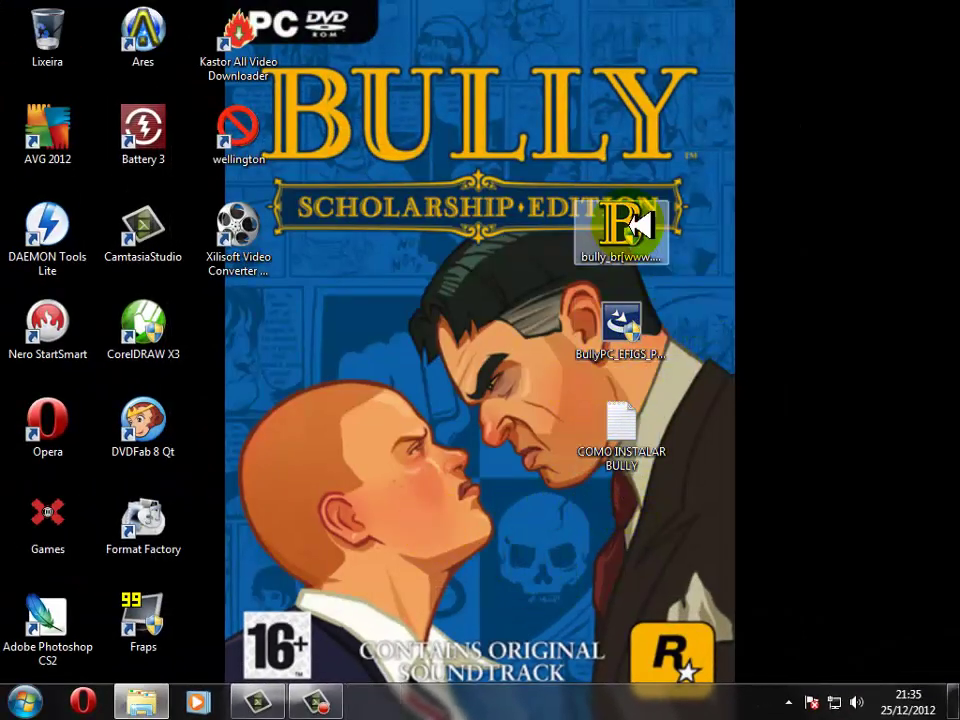
{"action": "left_click", "coordinate": [617, 236]}
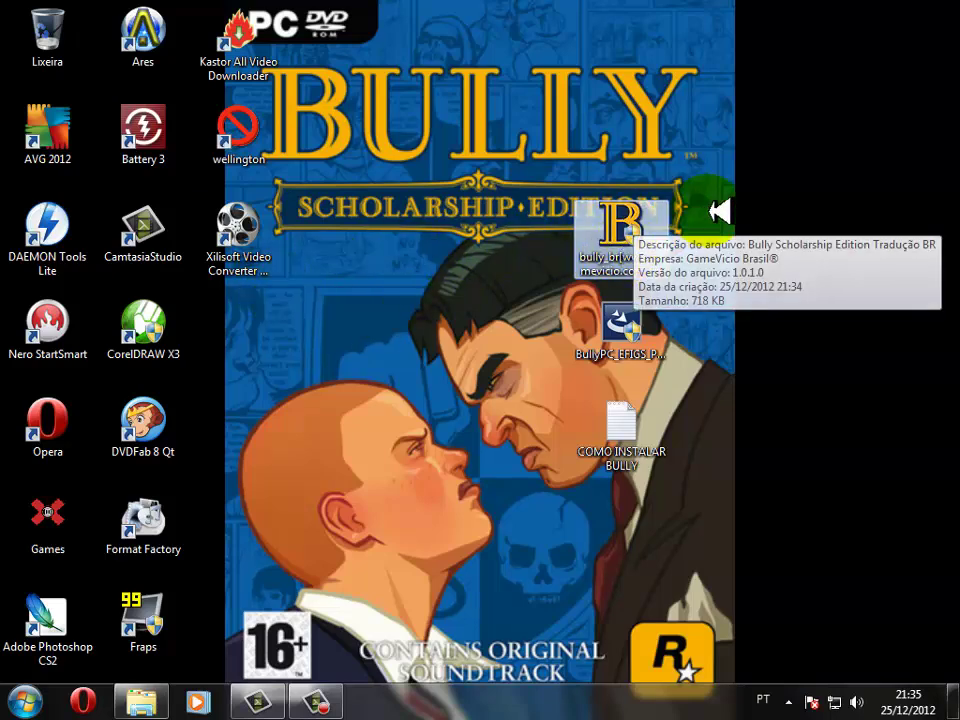
{"action": "right_click", "coordinate": [617, 250]}
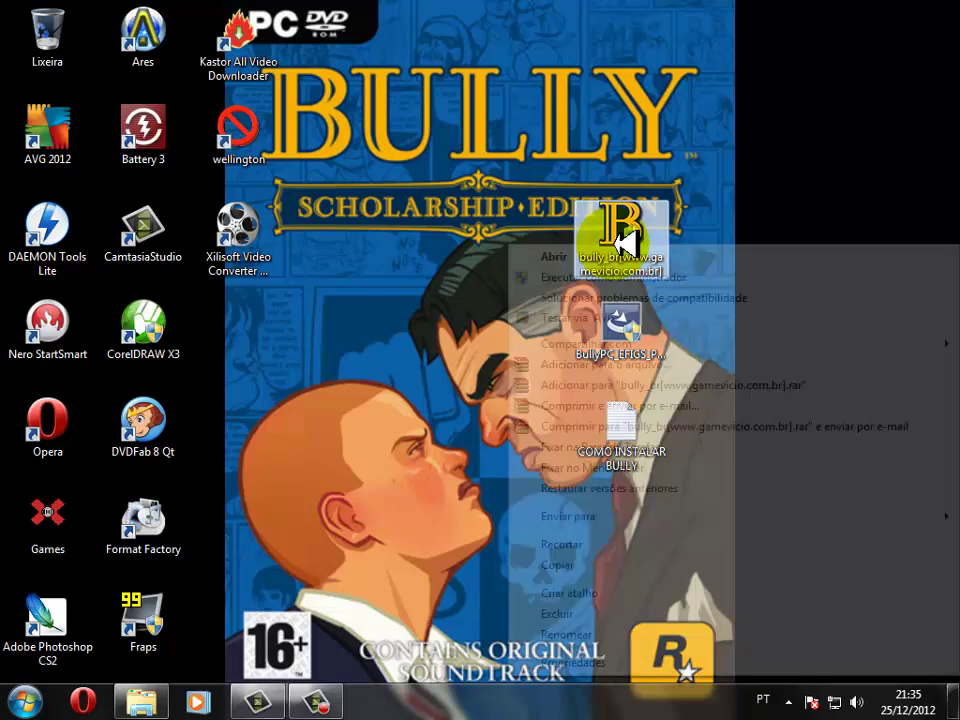
{"action": "left_click", "coordinate": [617, 258]}
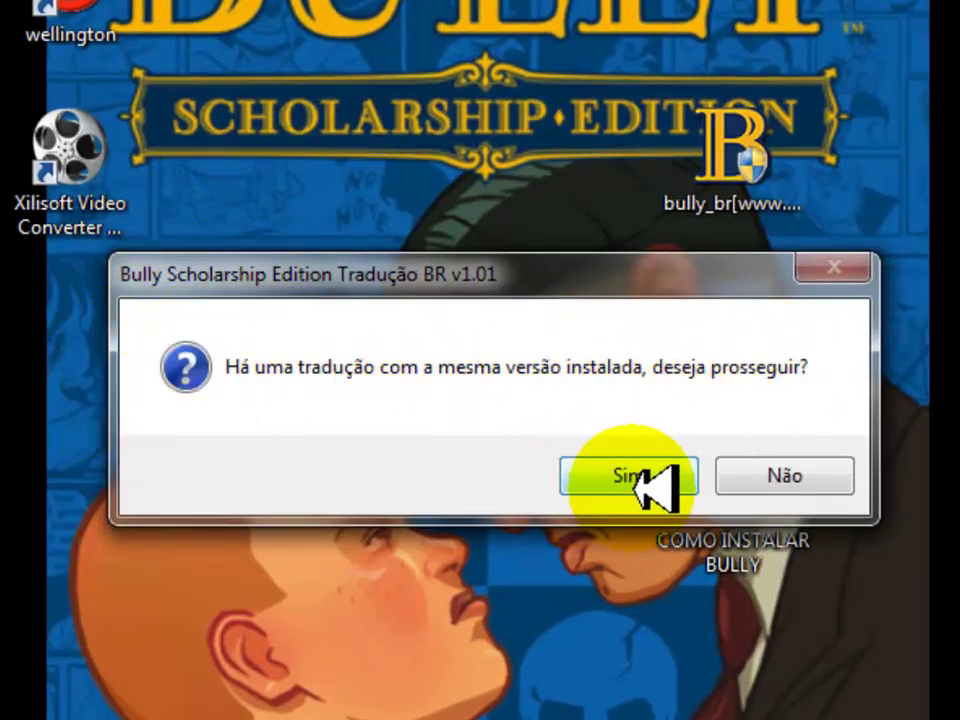
{"action": "left_click", "coordinate": [666, 477]}
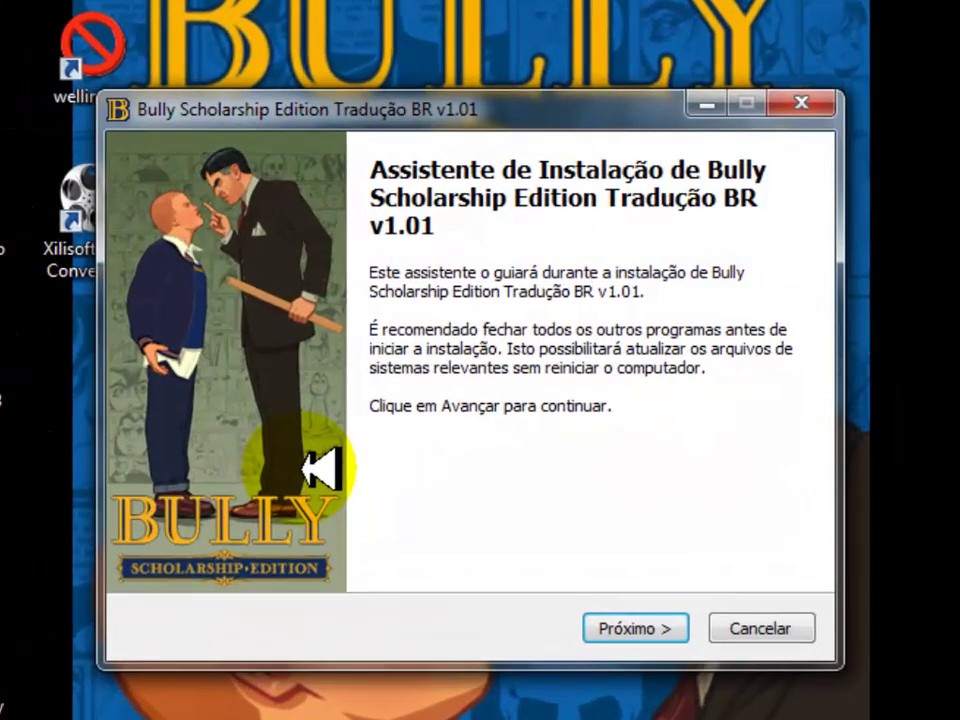
Step: Advance the translation wizard past the welcome, license and technical notes pages to the choice of installation location
{"action": "left_click", "coordinate": [634, 622]}
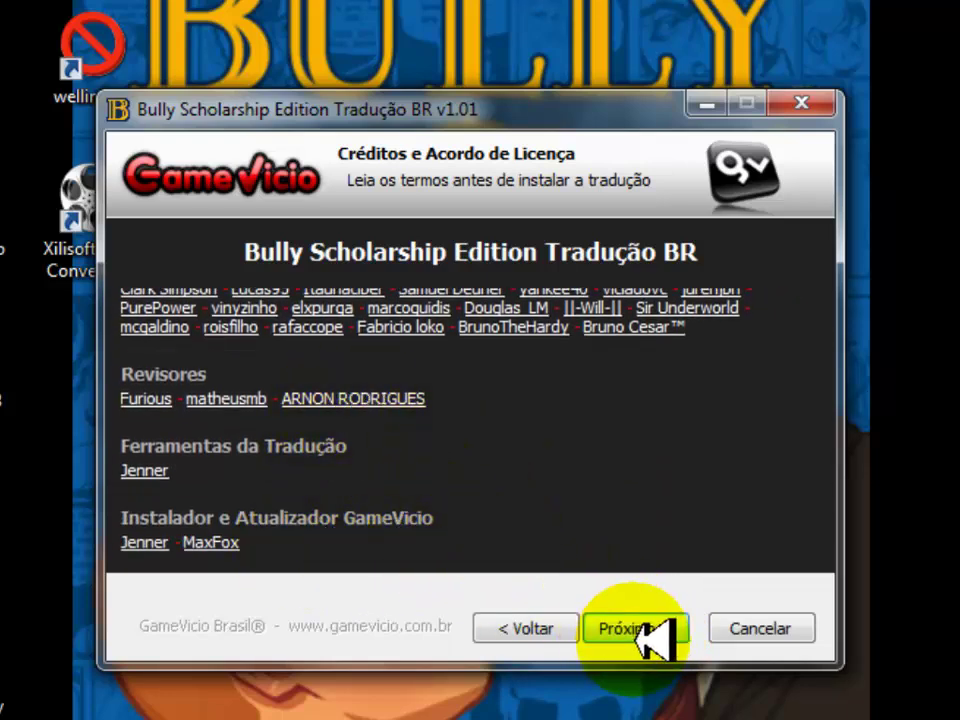
{"action": "left_click", "coordinate": [668, 628]}
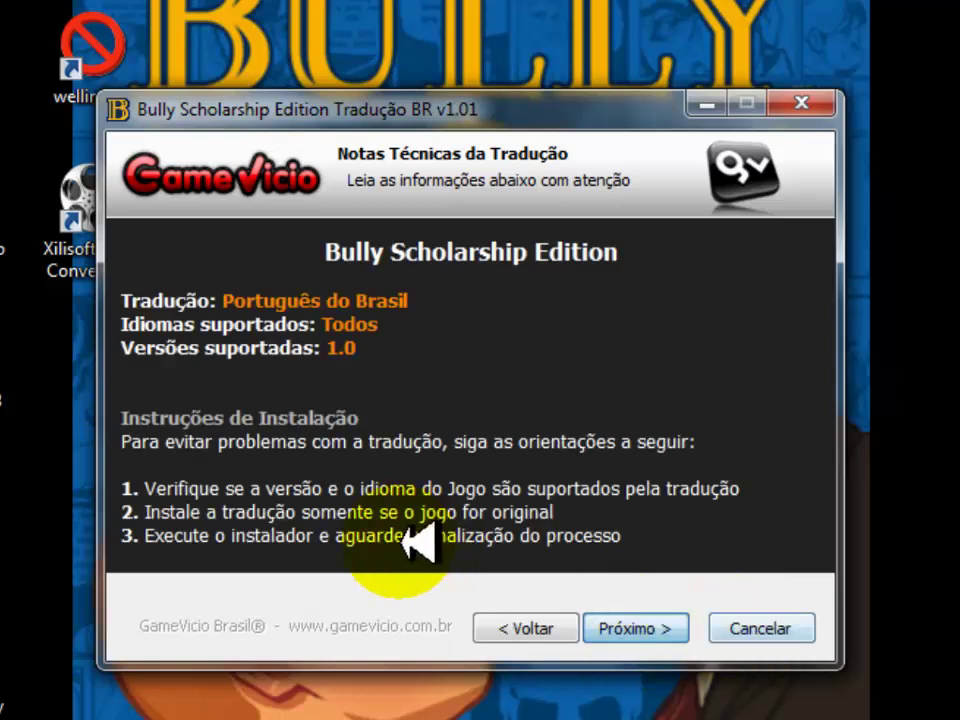
{"action": "left_click", "coordinate": [668, 628]}
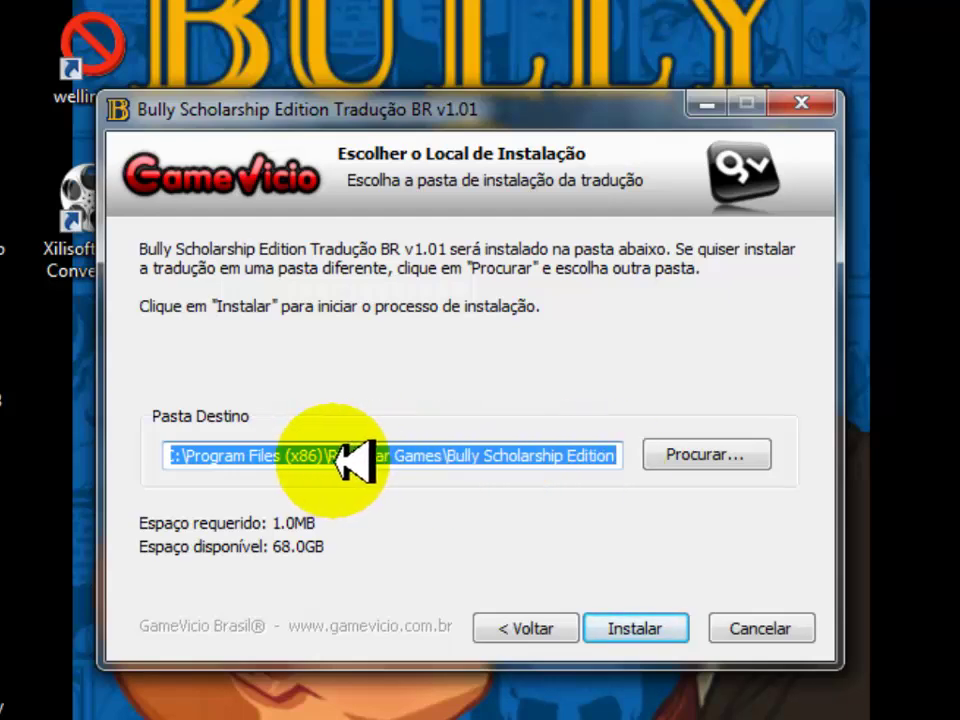
Step: Set the translation's destination folder to D:\Arquivos de Programas\Rockstar Games
{"action": "left_click", "coordinate": [712, 457]}
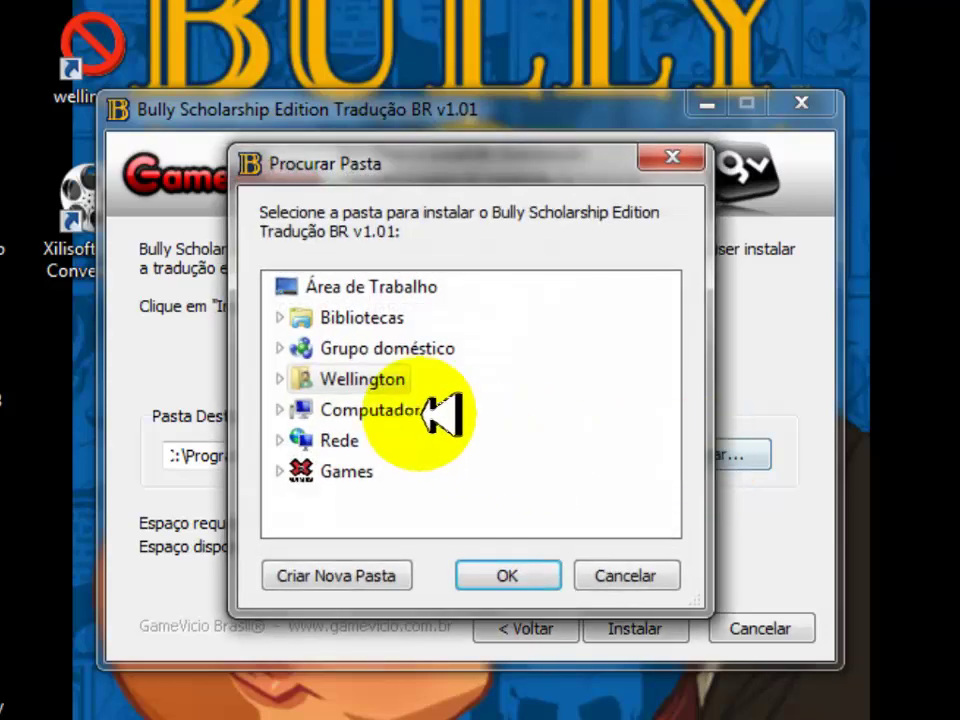
{"action": "left_click", "coordinate": [284, 410]}
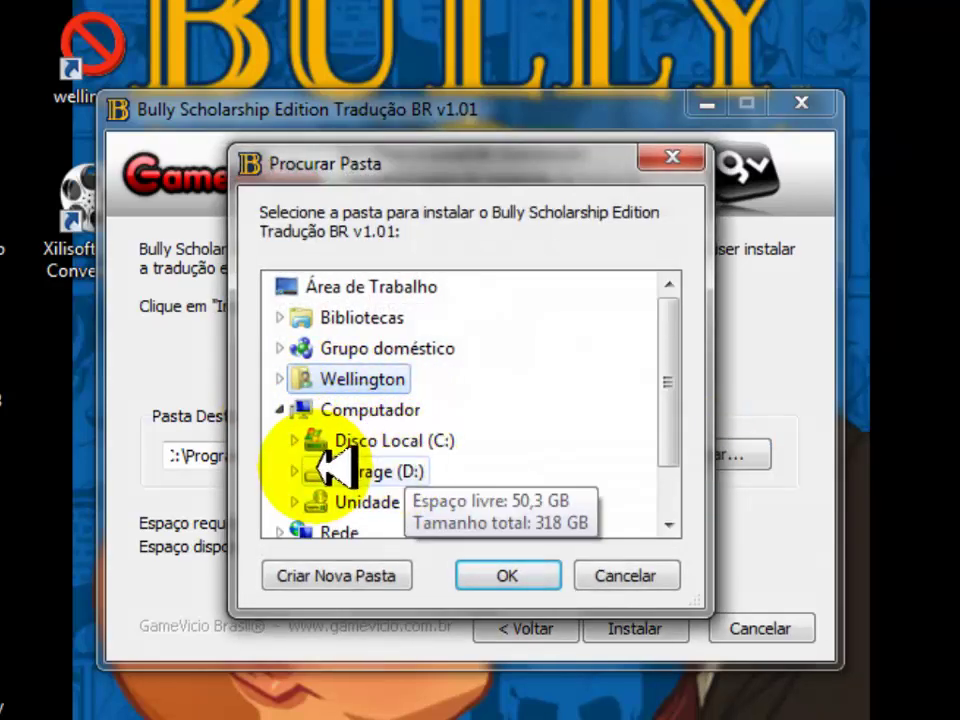
{"action": "double_click", "coordinate": [318, 470]}
{"action": "double_click", "coordinate": [415, 502]}
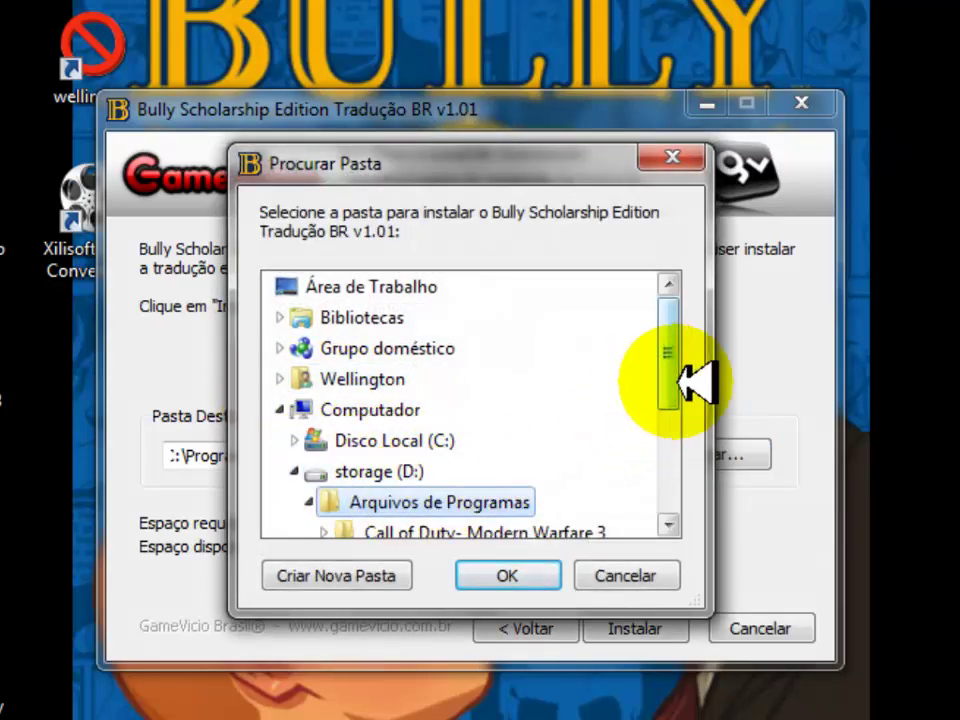
{"action": "left_click_drag", "start_coordinate": [677, 381], "coordinate": [624, 452]}
{"action": "double_click", "coordinate": [443, 439]}
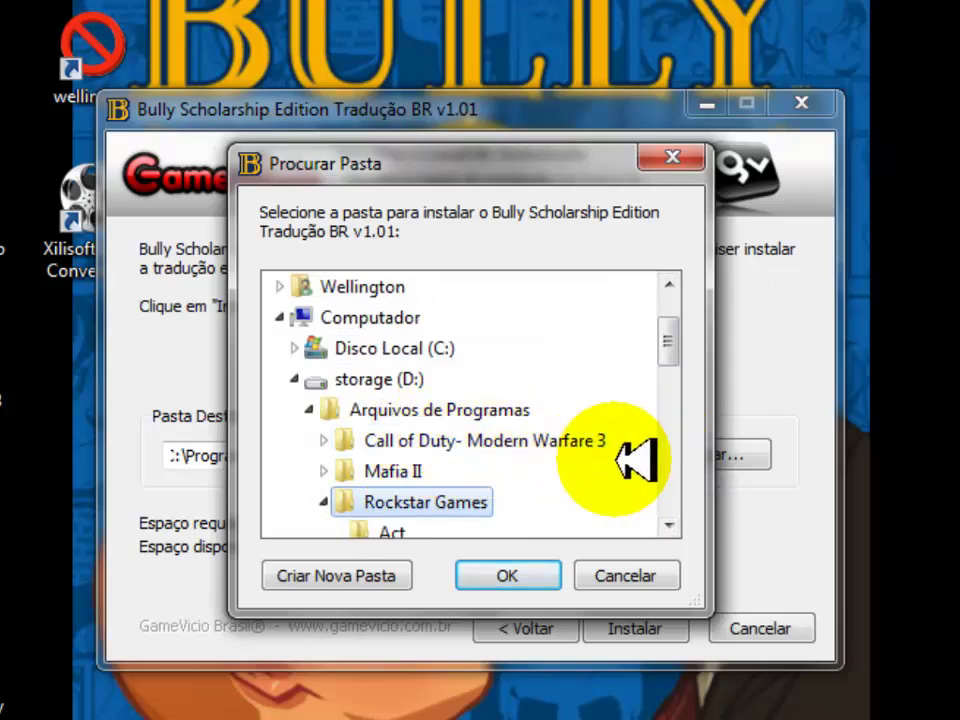
{"action": "left_click_drag", "start_coordinate": [674, 343], "coordinate": [676, 390]}
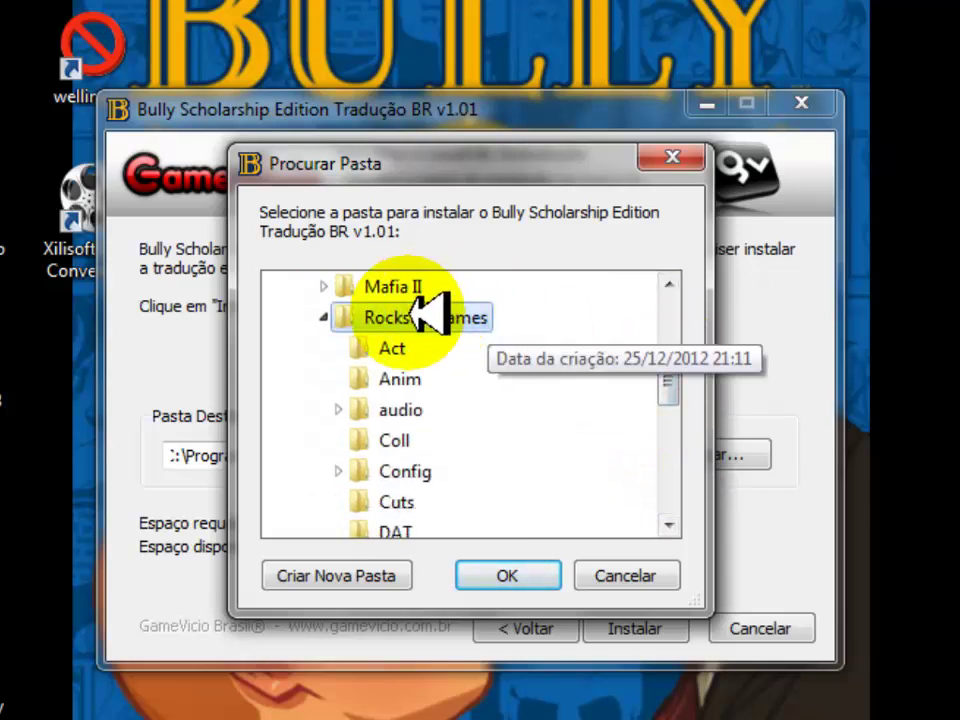
{"action": "left_click", "coordinate": [518, 572]}
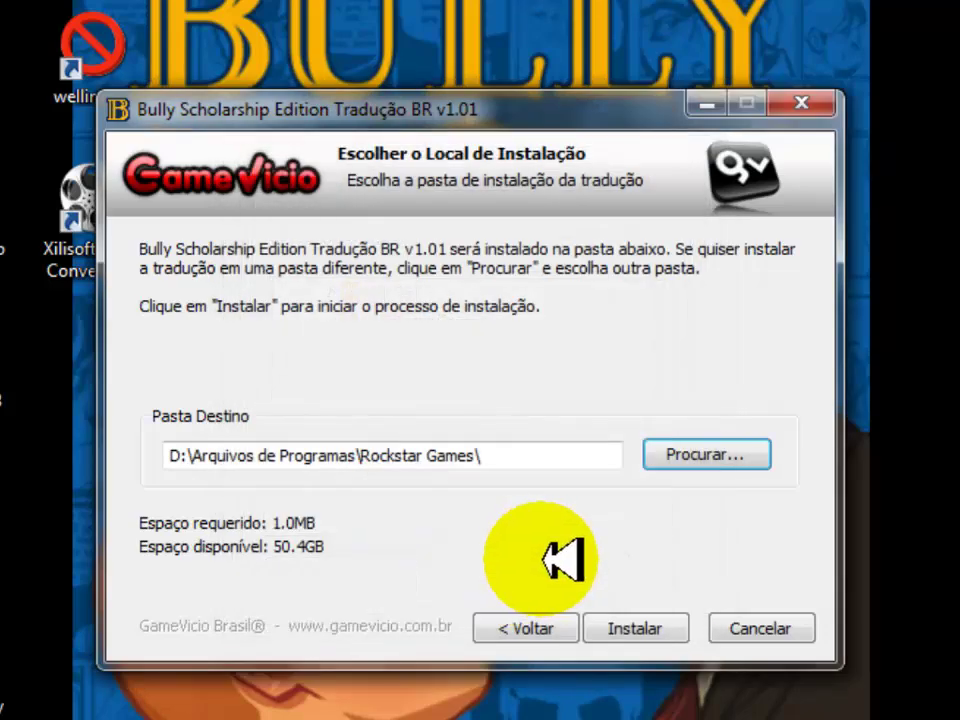
Step: Install the translation and finish the wizard with the option to play Bully Scholarship Edition left off
{"action": "left_click", "coordinate": [642, 628]}
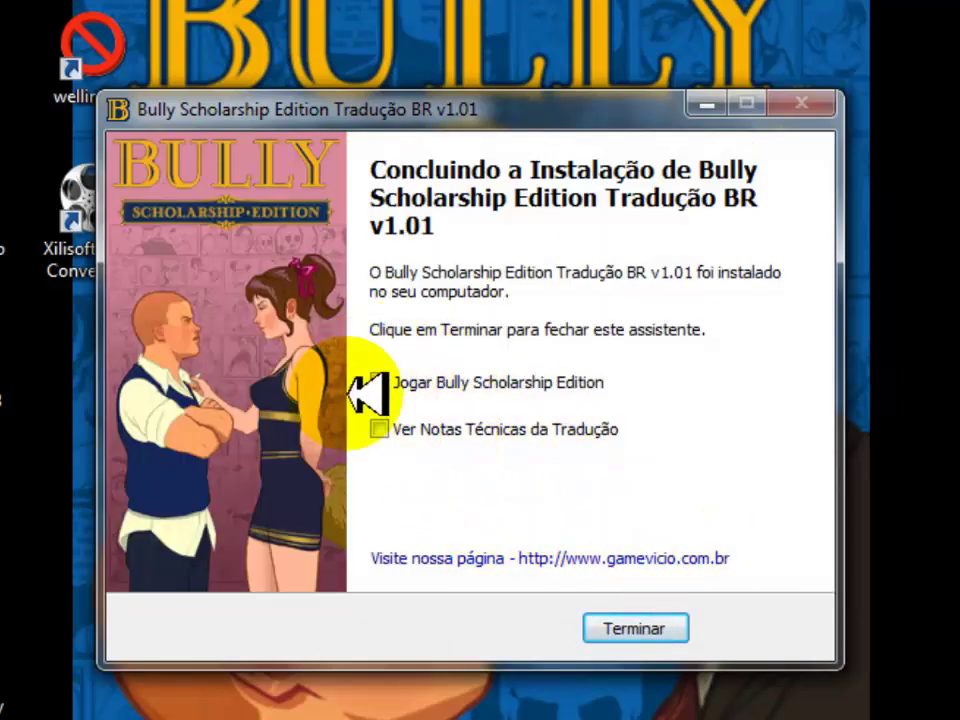
{"action": "left_click", "coordinate": [435, 384]}
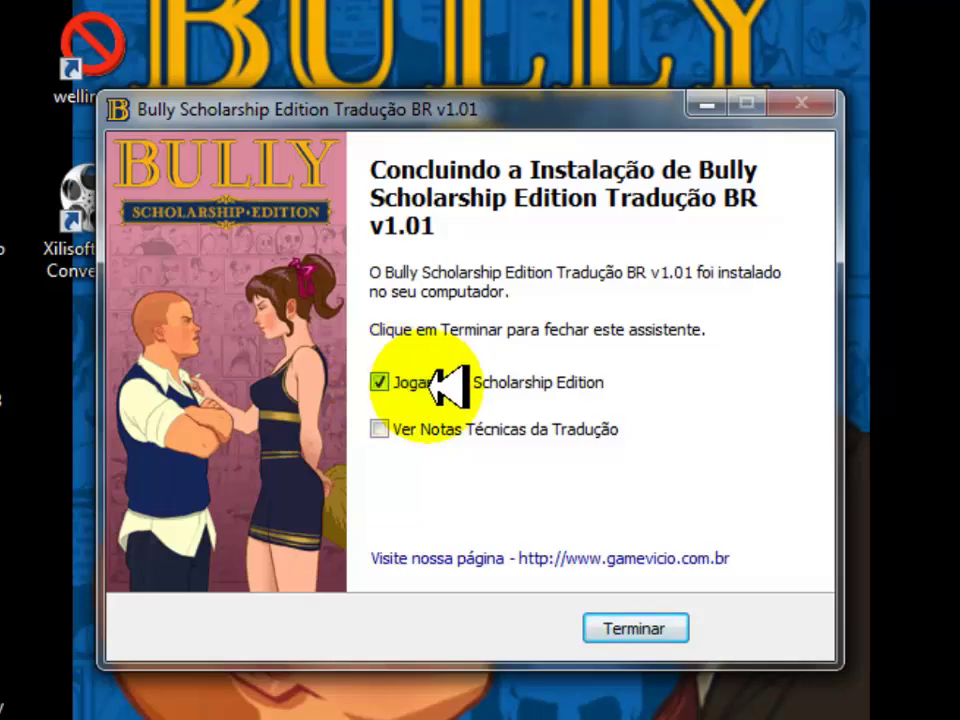
{"action": "left_click", "coordinate": [425, 390]}
{"action": "left_click", "coordinate": [636, 628]}
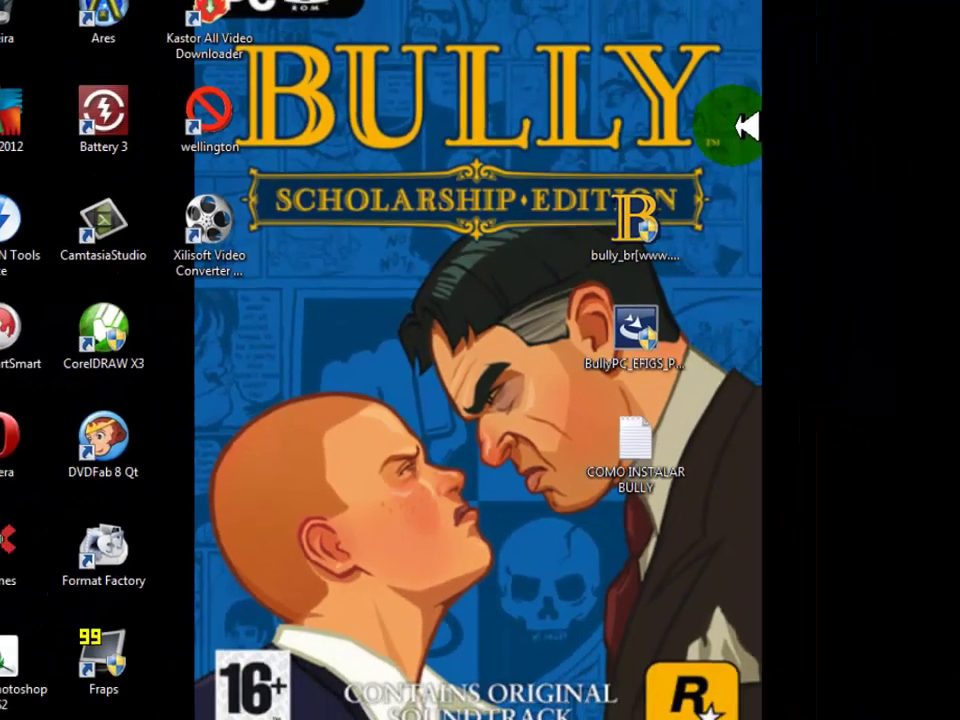
Step: Delete the translation installer, patch installer and COMO INSTALAR BULLY file from the desktop and empty the Recycle Bin
{"action": "left_click_drag", "start_coordinate": [737, 120], "coordinate": [582, 533]}
{"action": "key", "text": "Delete"}
{"action": "key", "text": "Return"}
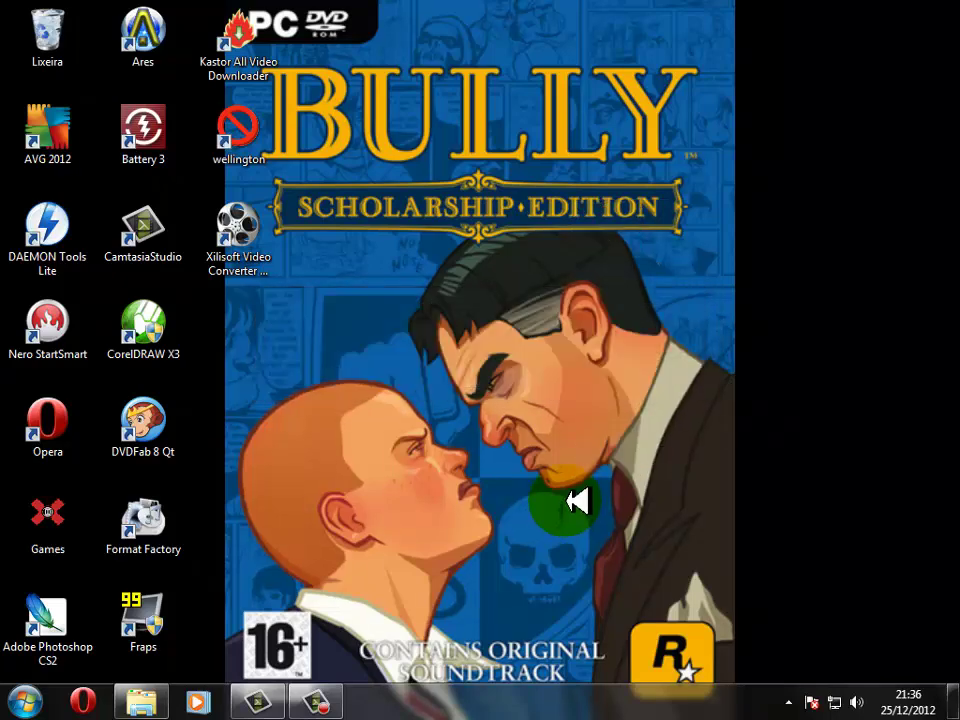
{"action": "right_click", "coordinate": [40, 22]}
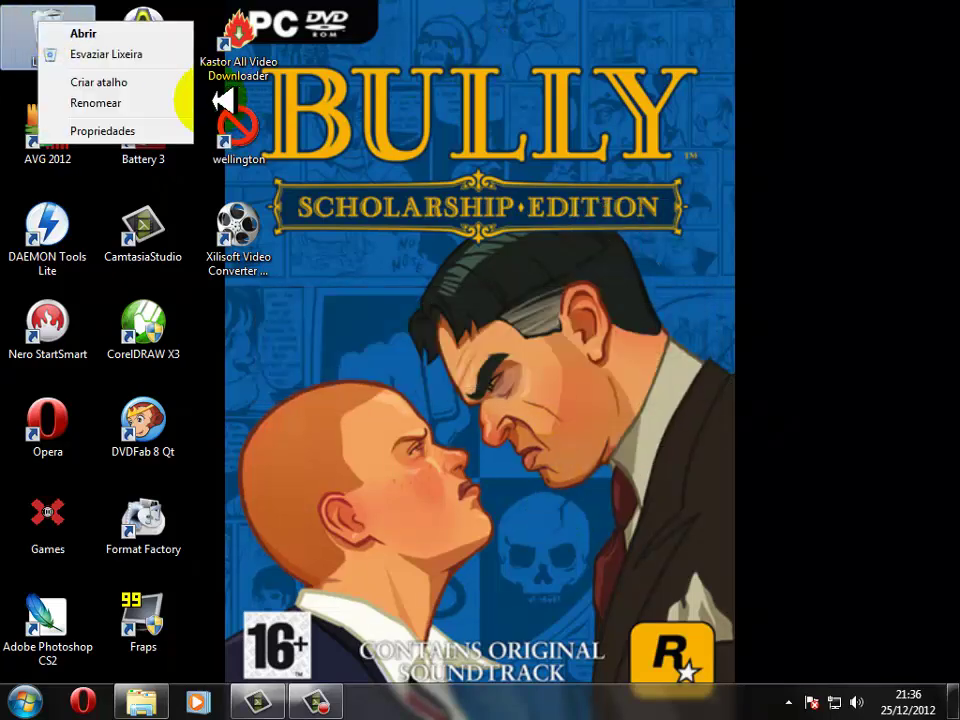
{"action": "left_click", "coordinate": [118, 53]}
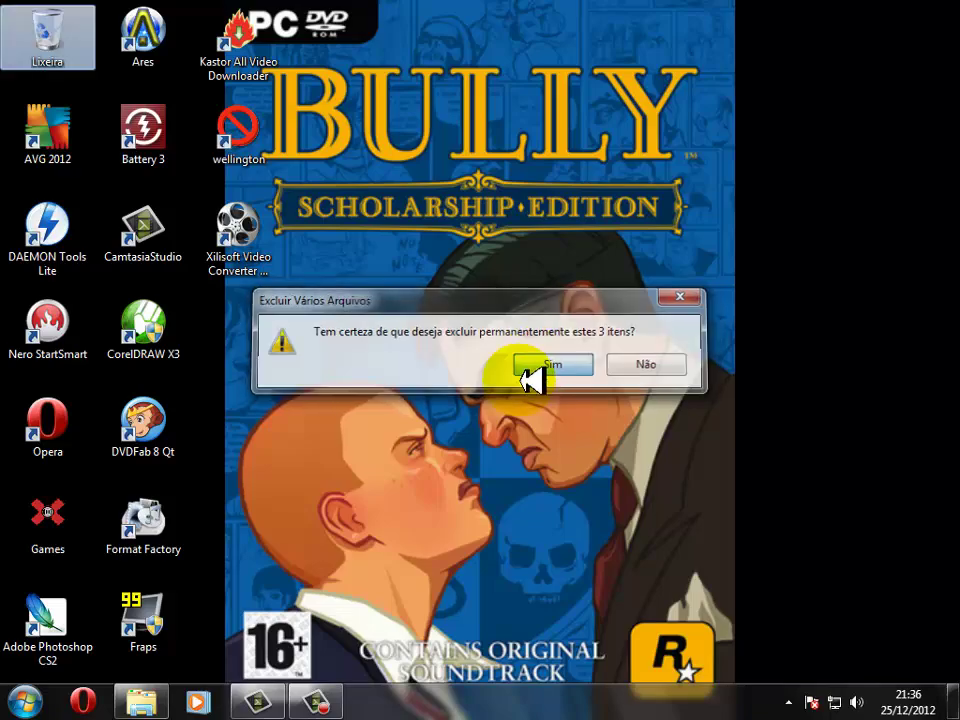
{"action": "left_click", "coordinate": [526, 368]}
Step: Open the Rockstar Games folder inside Arquivos de Programas on the storage (D:) drive
{"action": "left_click", "coordinate": [150, 703]}
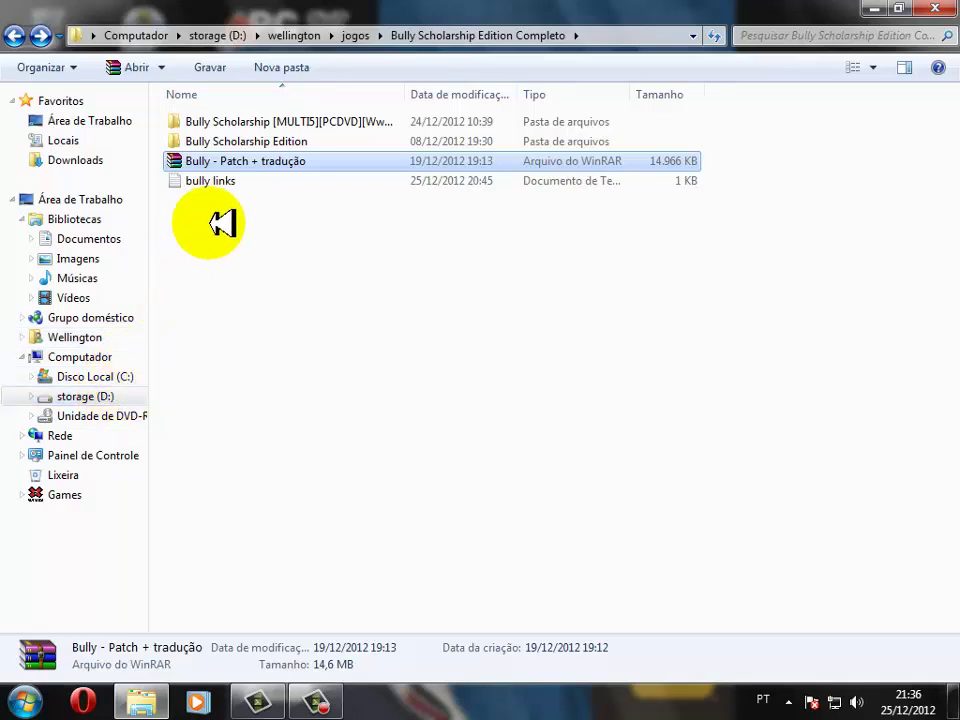
{"action": "left_click", "coordinate": [113, 396]}
{"action": "double_click", "coordinate": [229, 141]}
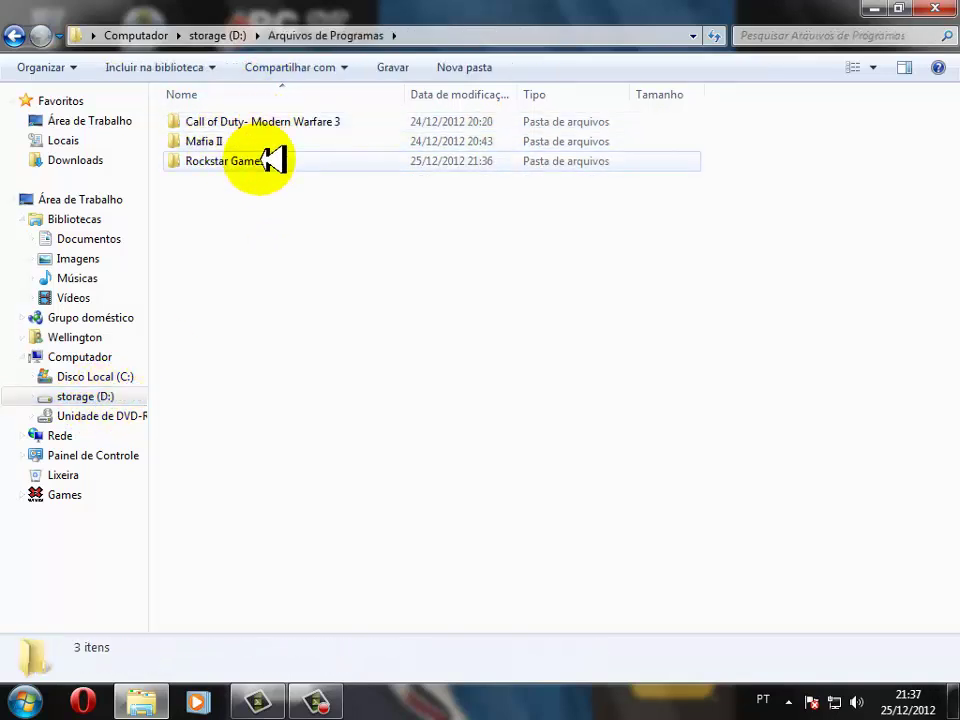
{"action": "double_click", "coordinate": [273, 160]}
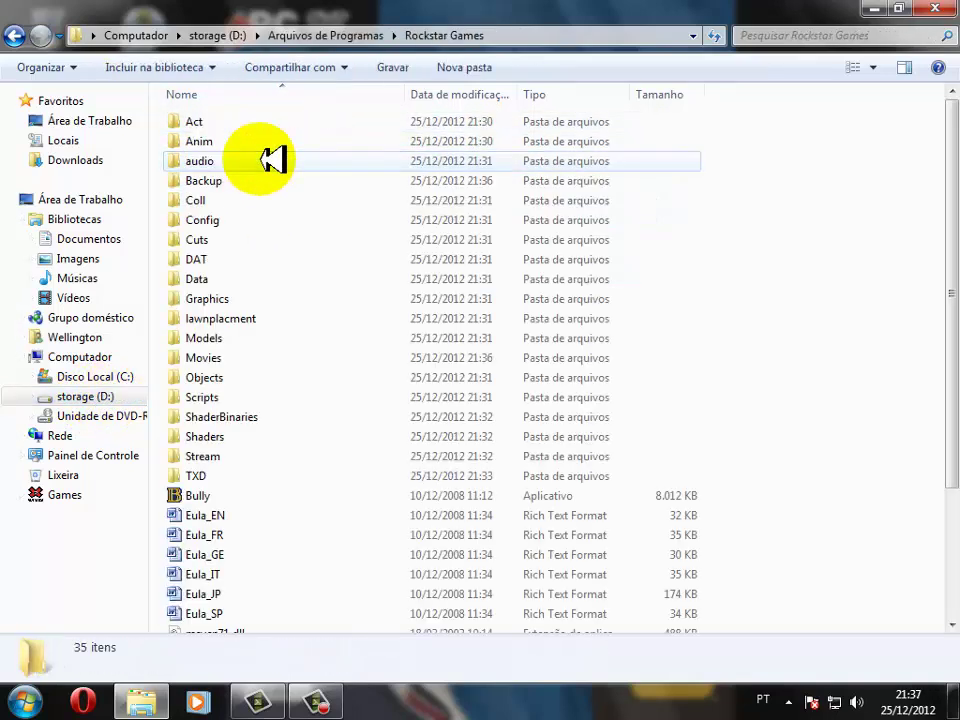
Step: Create a folder named Bully Scholarship Edition inside the Rockstar Games folder
{"action": "right_click", "coordinate": [784, 302]}
{"action": "mouse_move", "coordinate": [832, 506]}
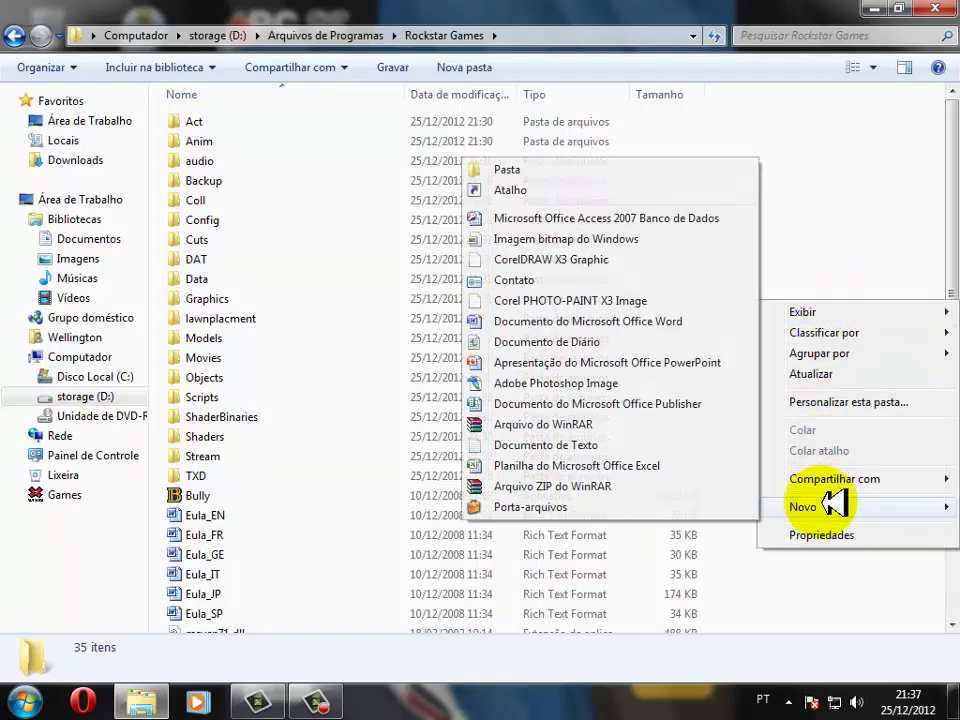
{"action": "left_click", "coordinate": [505, 170]}
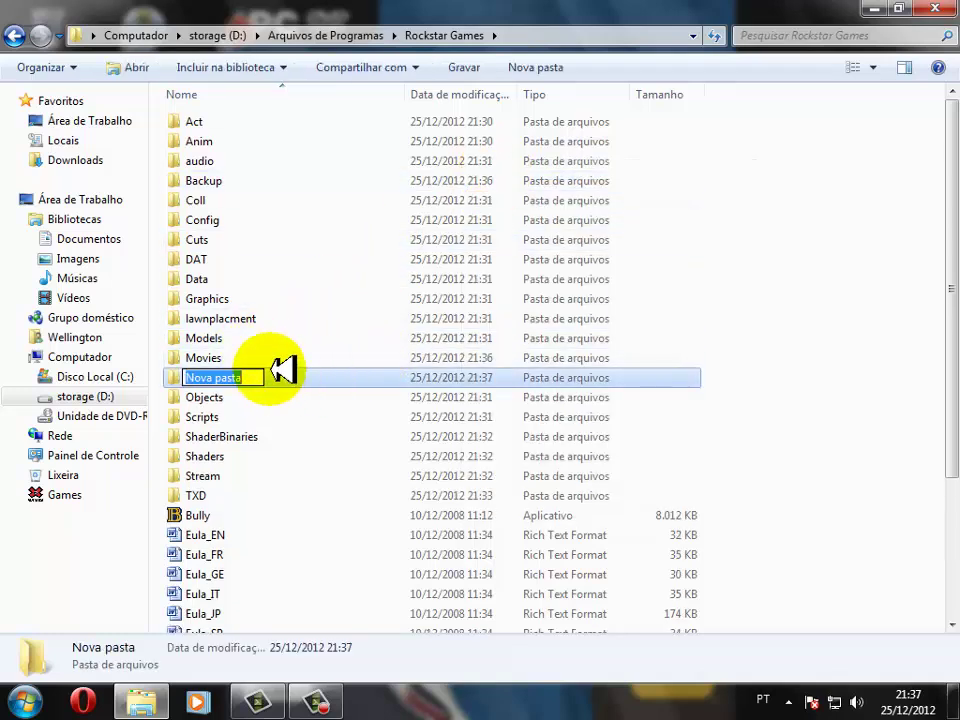
{"action": "key", "text": "Return"}
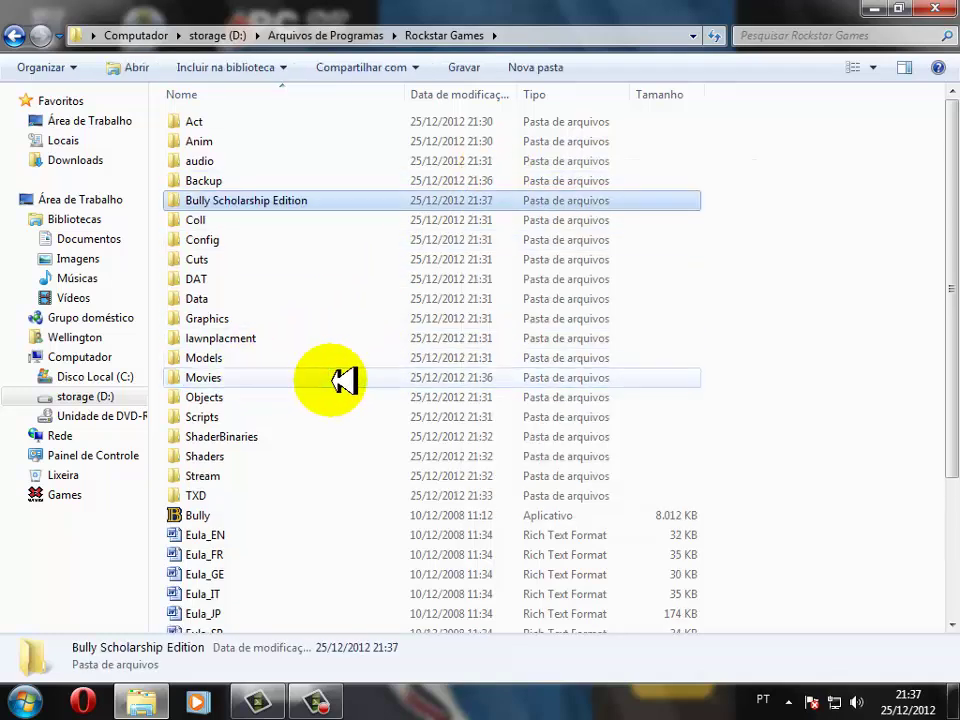
{"action": "left_click", "coordinate": [890, 188]}
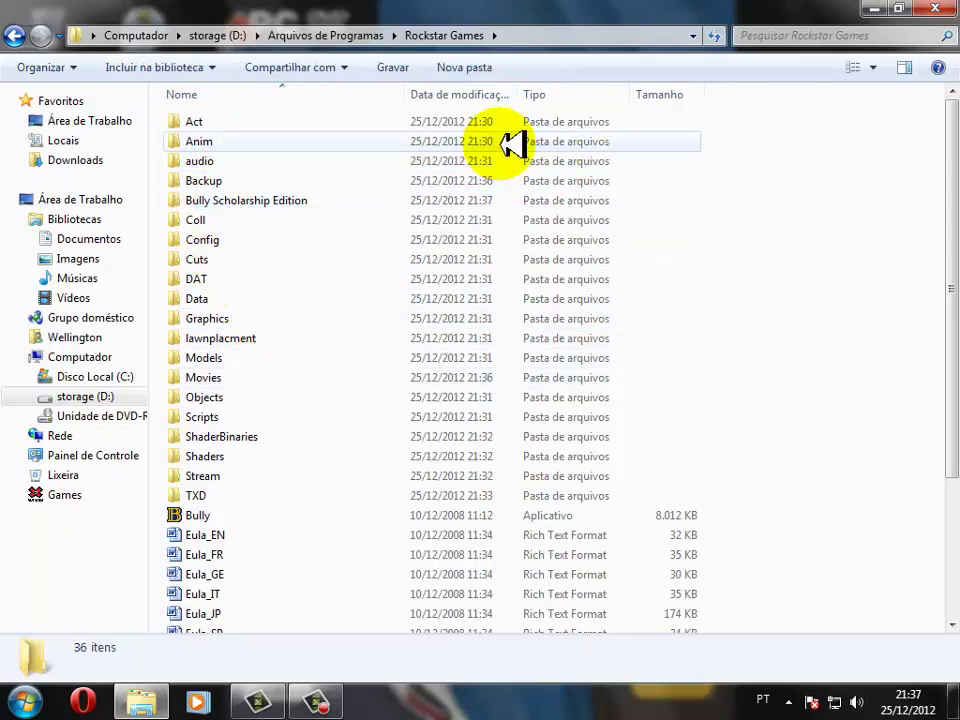
Step: Move all the other files and folders in Rockstar Games into the Bully Scholarship Edition folder
{"action": "left_click_drag", "start_coordinate": [785, 110], "coordinate": [214, 568]}
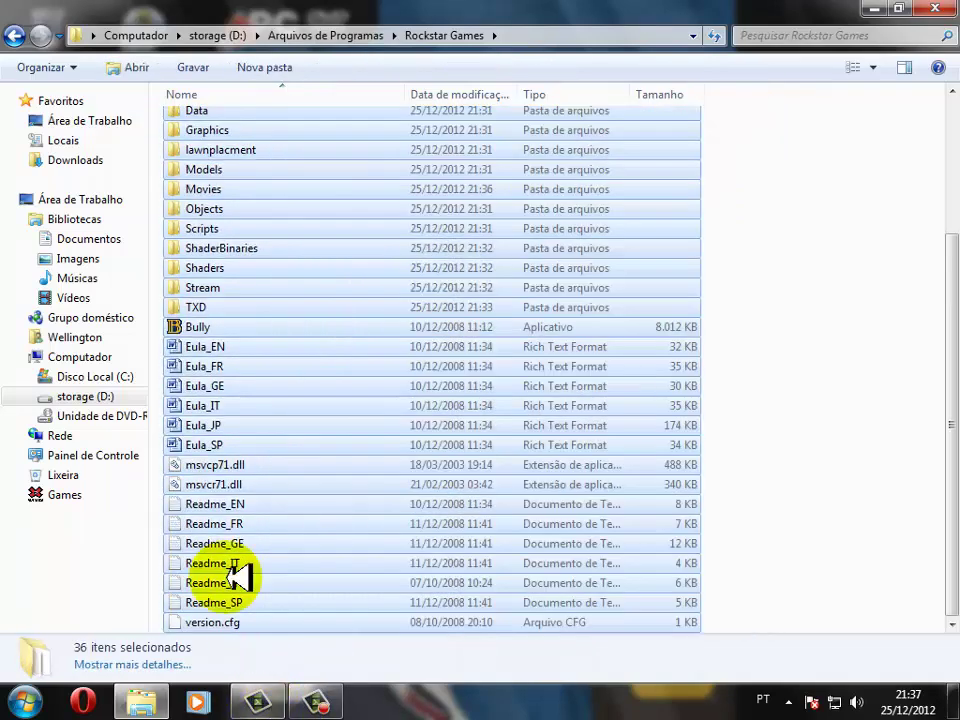
{"action": "scroll", "coordinate": [247, 352], "scroll_direction": "up", "scroll_amount": 3}
{"action": "scroll", "coordinate": [247, 352], "scroll_direction": "up", "scroll_amount": 1}
{"action": "left_click", "coordinate": [257, 199], "text": "ctrl"}
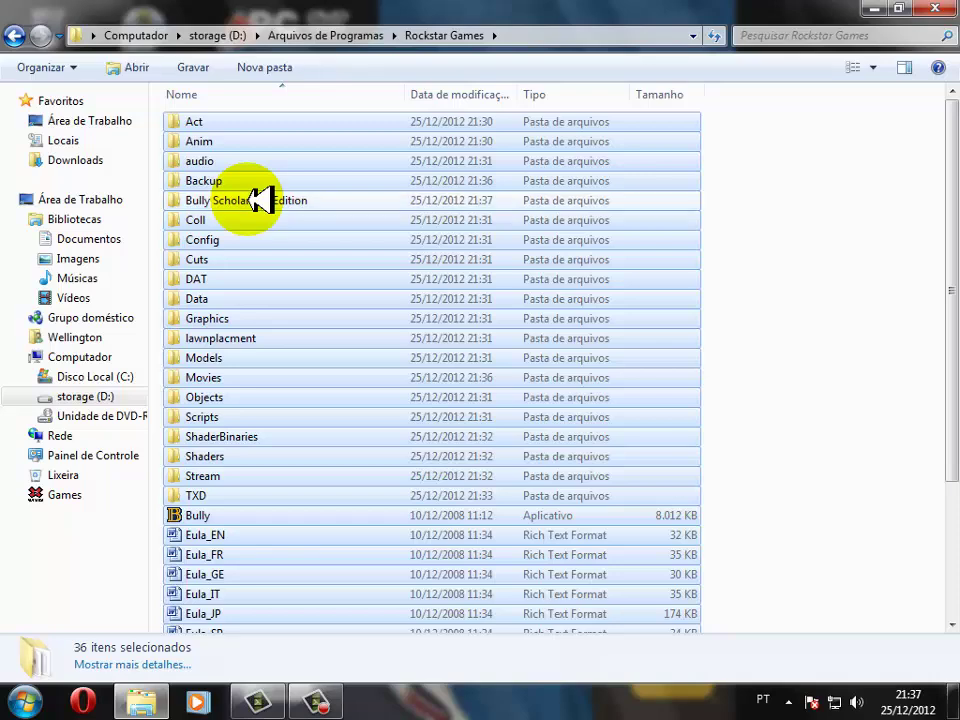
{"action": "left_click_drag", "start_coordinate": [260, 148], "coordinate": [261, 198]}
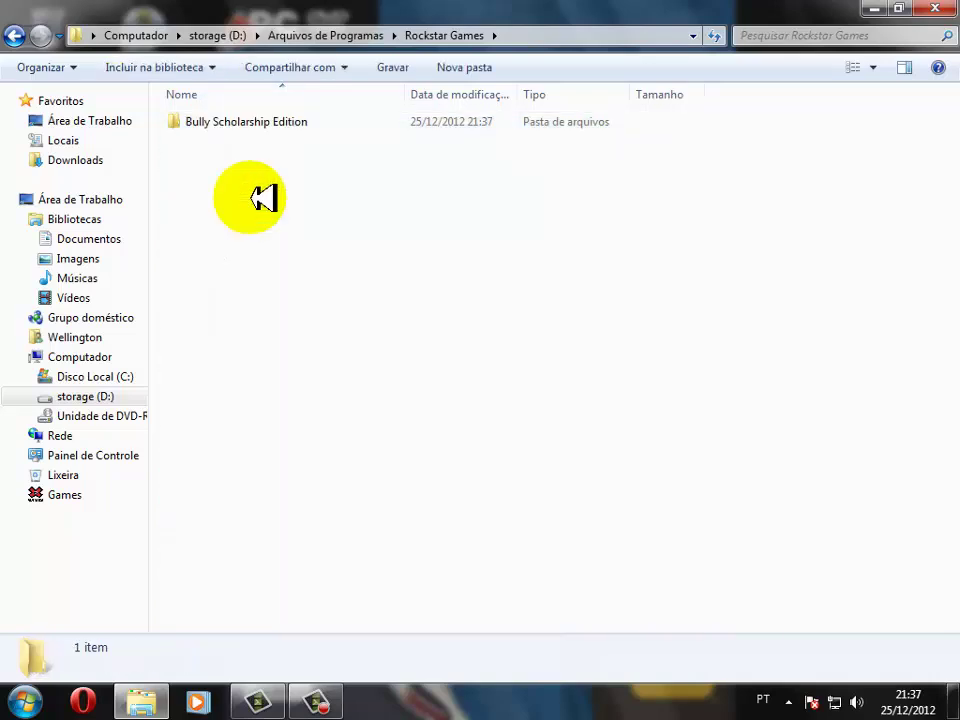
Step: Create a desktop shortcut to the Bully application in the Bully Scholarship Edition folder, and close the folder window
{"action": "double_click", "coordinate": [297, 131]}
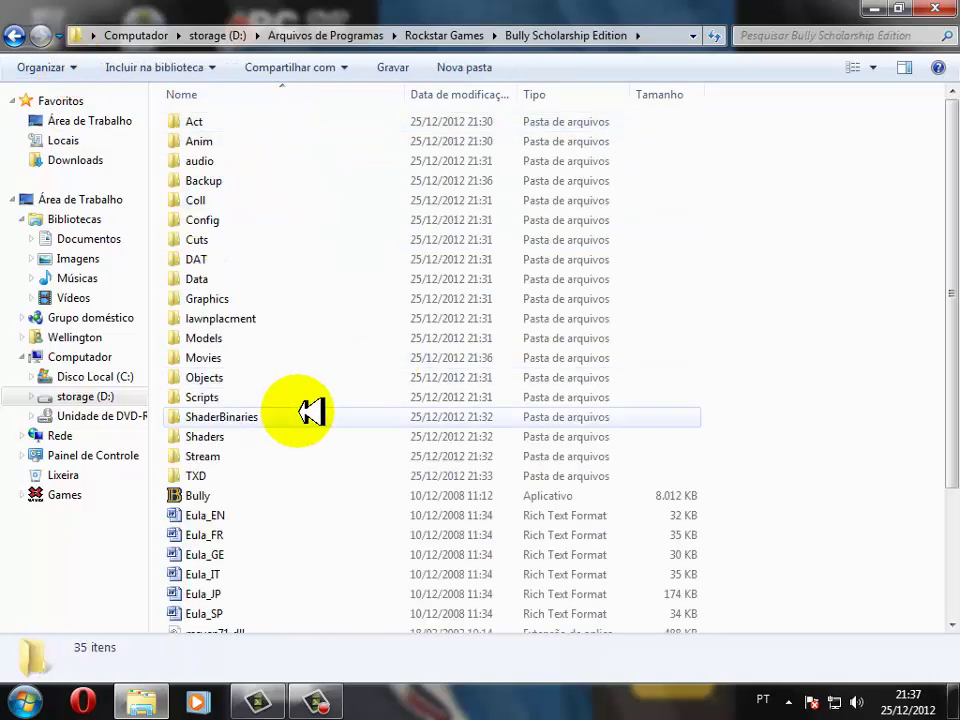
{"action": "scroll", "coordinate": [340, 414], "scroll_direction": "down", "scroll_amount": 3}
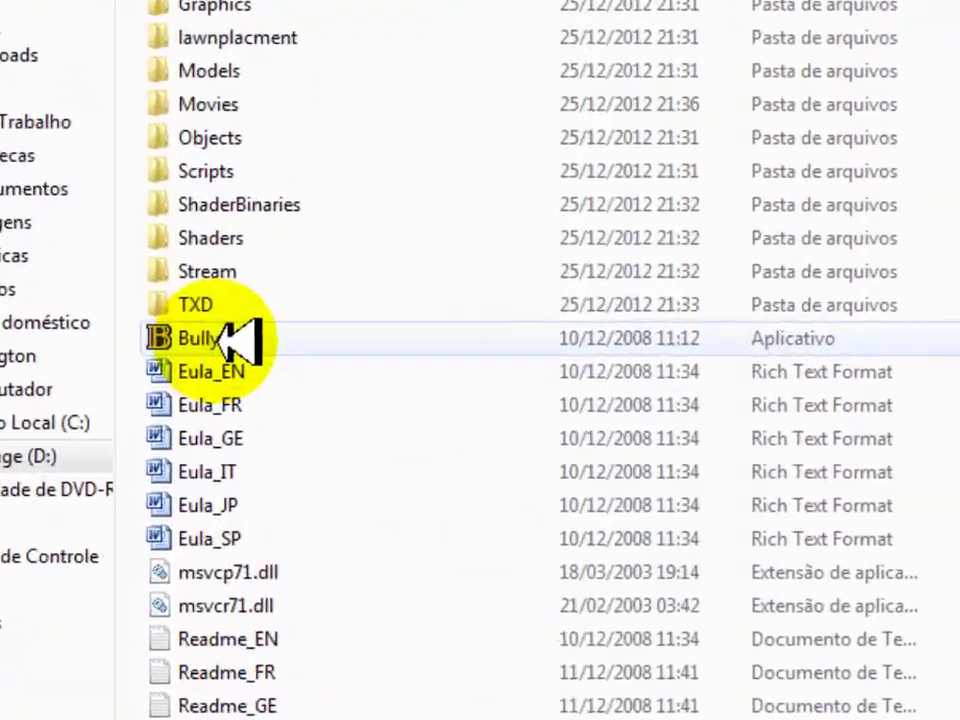
{"action": "left_click", "coordinate": [200, 327]}
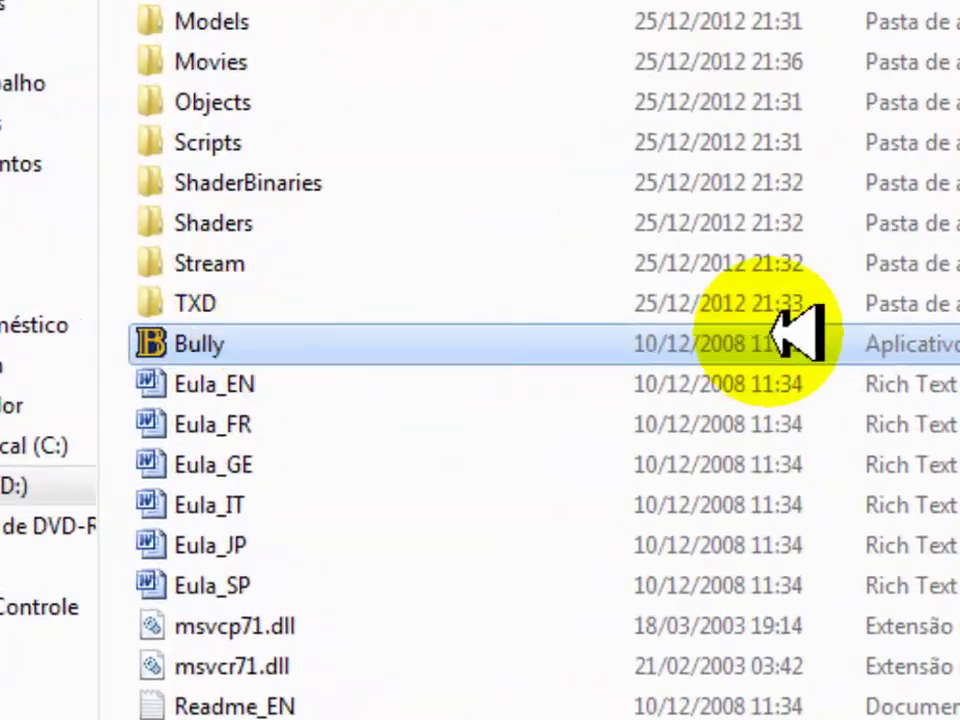
{"action": "right_click", "coordinate": [318, 346]}
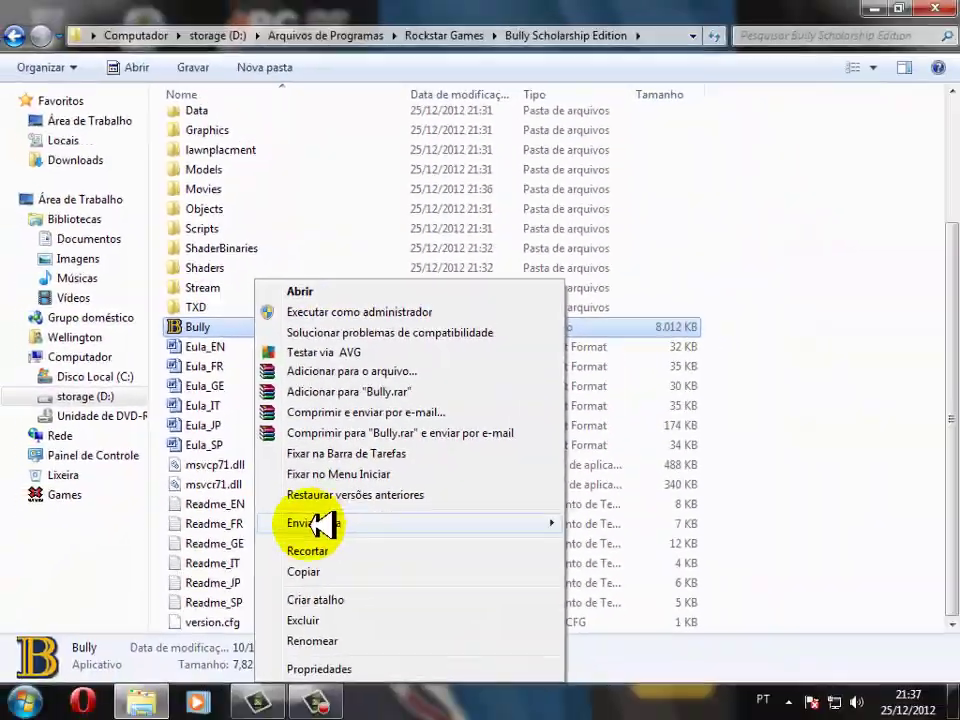
{"action": "mouse_move", "coordinate": [519, 719]}
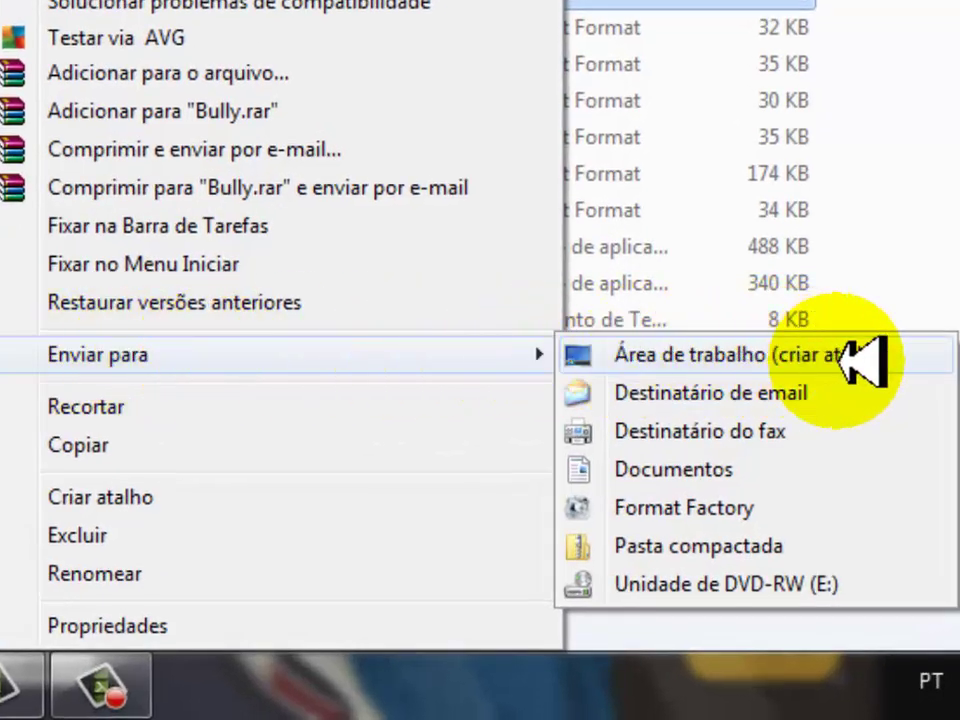
{"action": "left_click", "coordinate": [647, 353]}
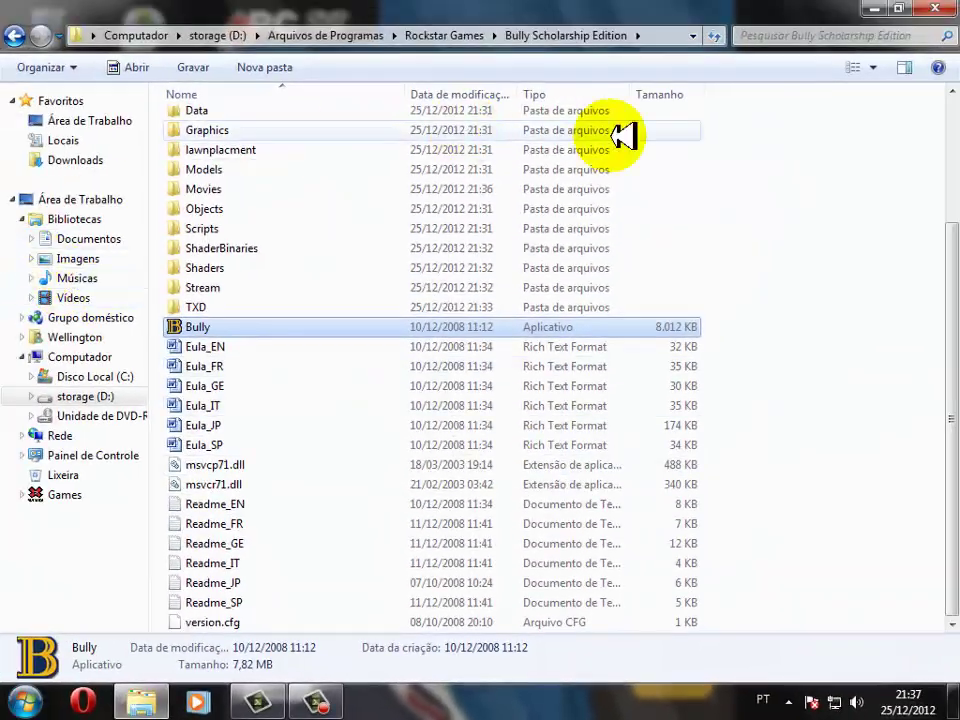
{"action": "scroll", "coordinate": [621, 135], "scroll_direction": "up", "scroll_amount": 1}
{"action": "left_click", "coordinate": [944, 10]}
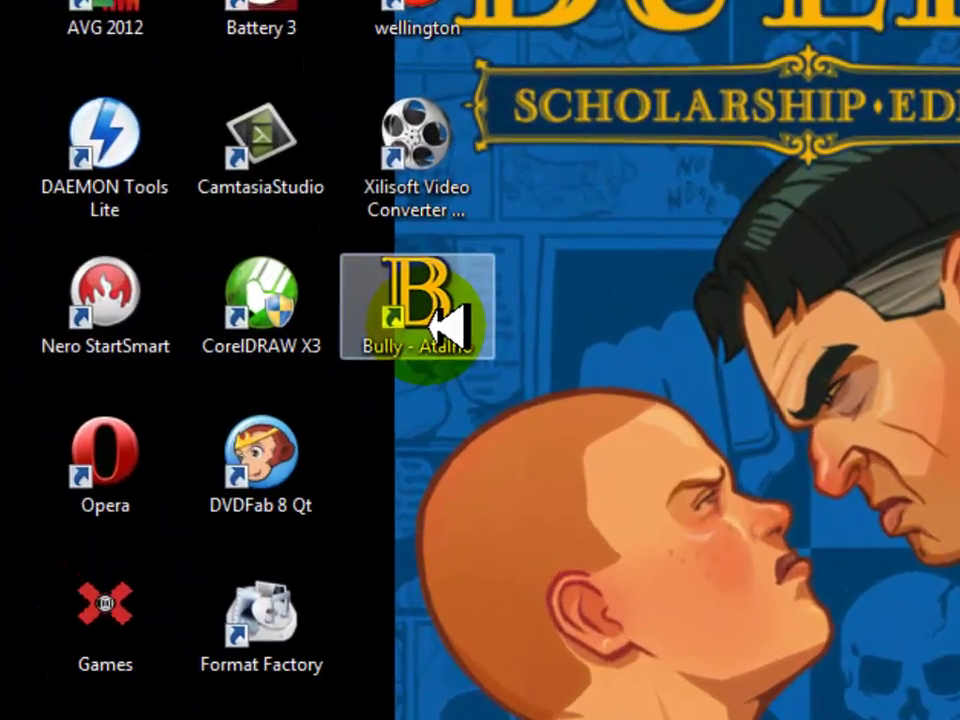
Step: Rename the new desktop shortcut to Bully
{"action": "right_click", "coordinate": [470, 328]}
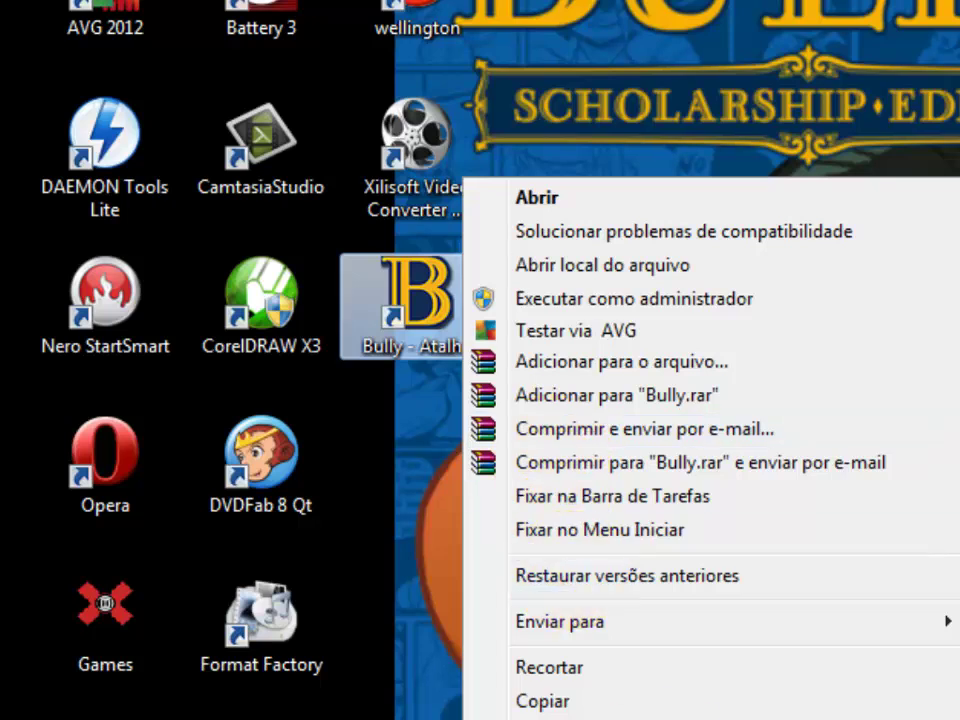
{"action": "key", "text": "m"}
{"action": "double_click", "coordinate": [478, 345]}
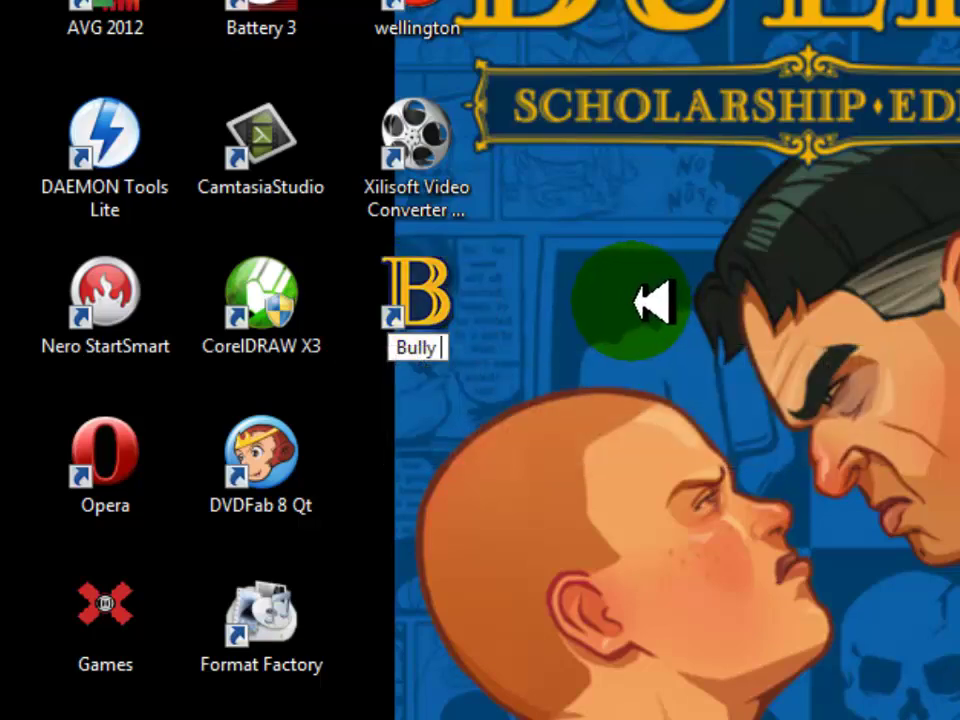
{"action": "key", "text": "Return"}
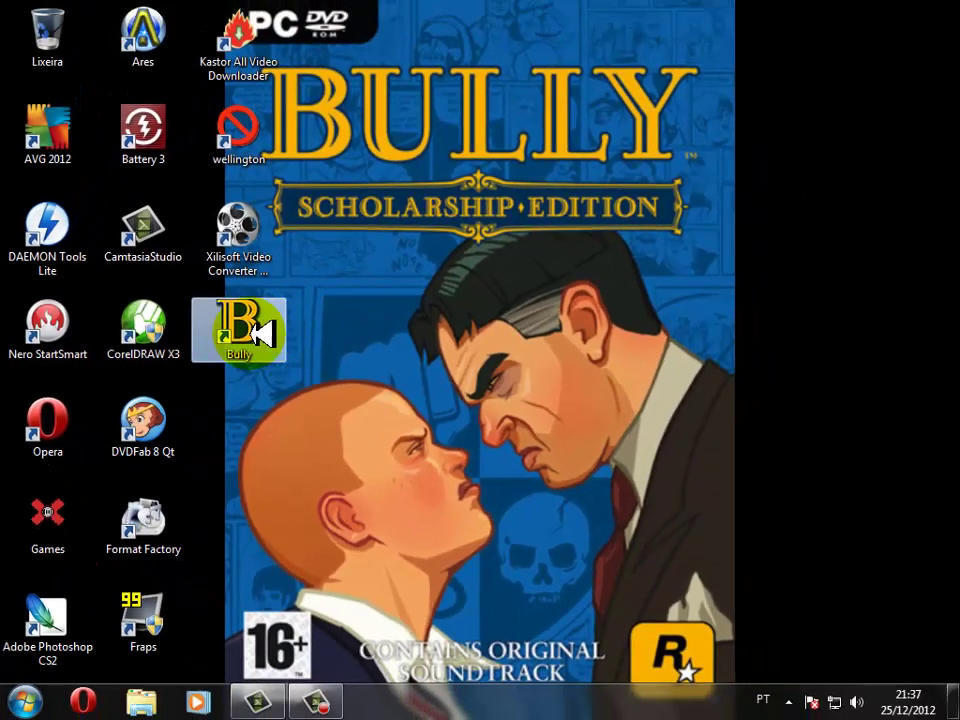
Step: Move the Bully shortcut to the empty black desktop area beside the game cover wallpaper
{"action": "left_click_drag", "start_coordinate": [420, 299], "coordinate": [757, 327]}
{"action": "left_click_drag", "start_coordinate": [446, 342], "coordinate": [833, 280]}
{"action": "left_click_drag", "start_coordinate": [671, 94], "coordinate": [870, 276]}
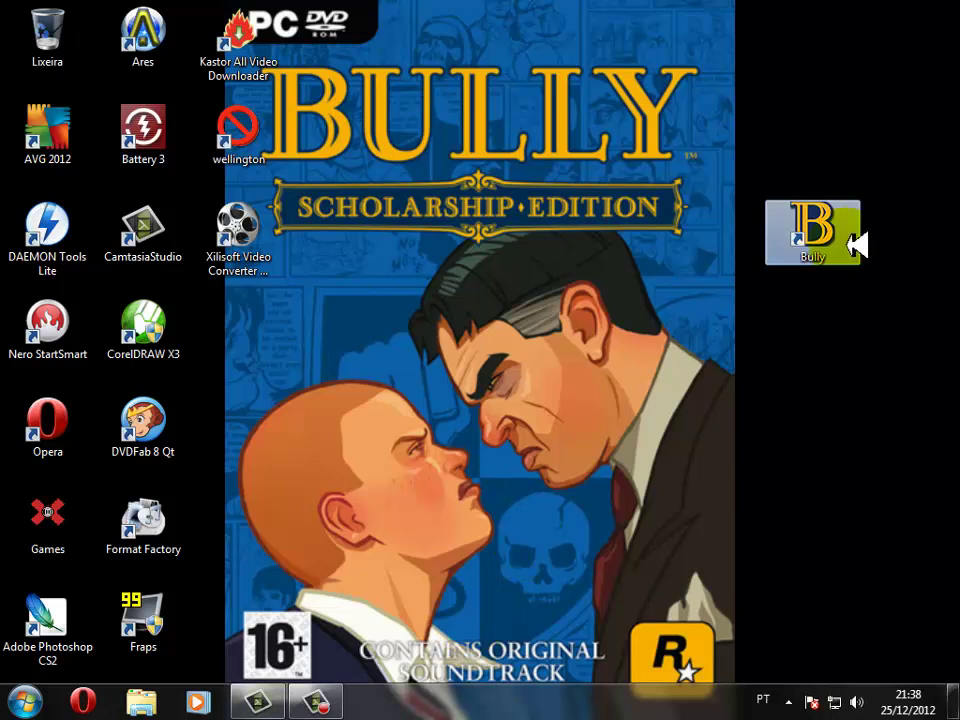
{"action": "left_click_drag", "start_coordinate": [712, 103], "coordinate": [873, 300]}
{"action": "left_click_drag", "start_coordinate": [688, 148], "coordinate": [870, 312]}
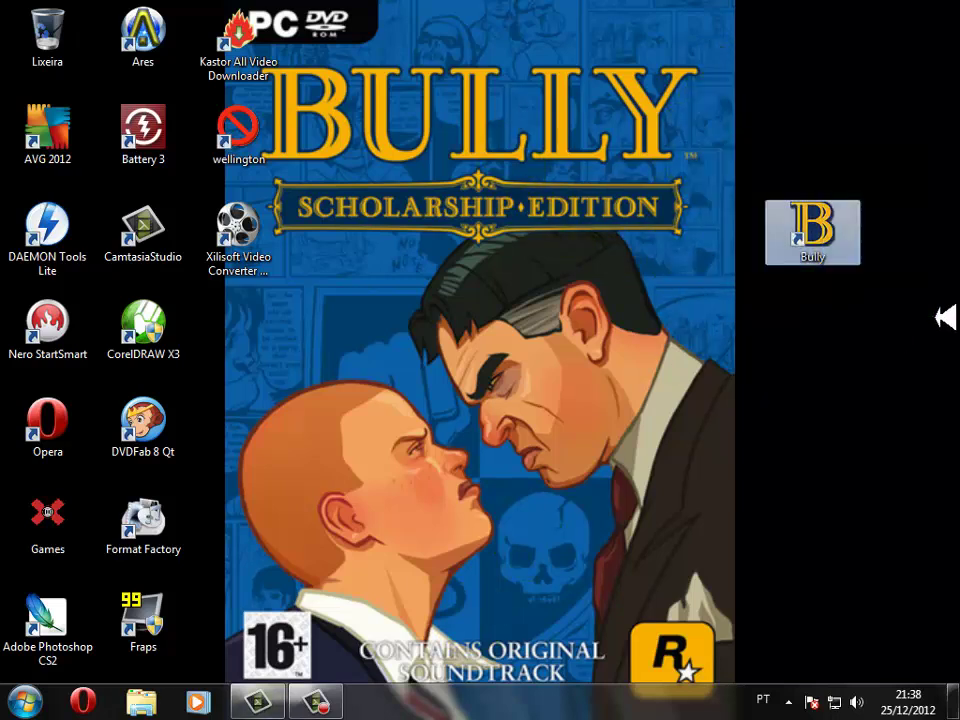
Step: Launch the game from the Bully desktop shortcut and bring up its main menu
{"action": "right_click", "coordinate": [836, 245]}
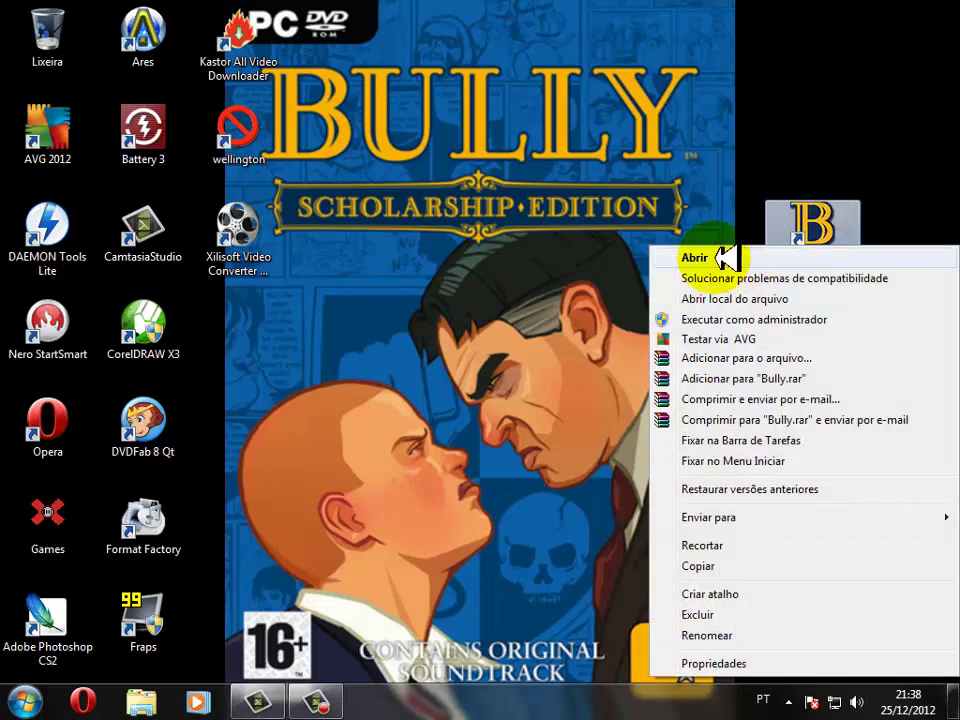
{"action": "left_click", "coordinate": [737, 287]}
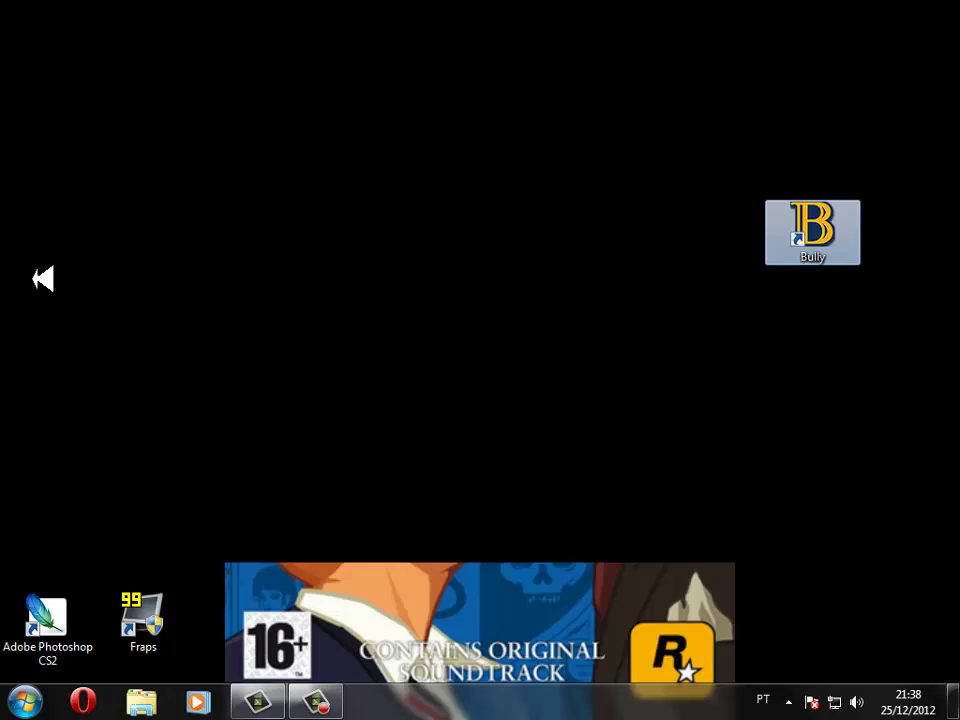
{"action": "left_click", "coordinate": [24, 289]}
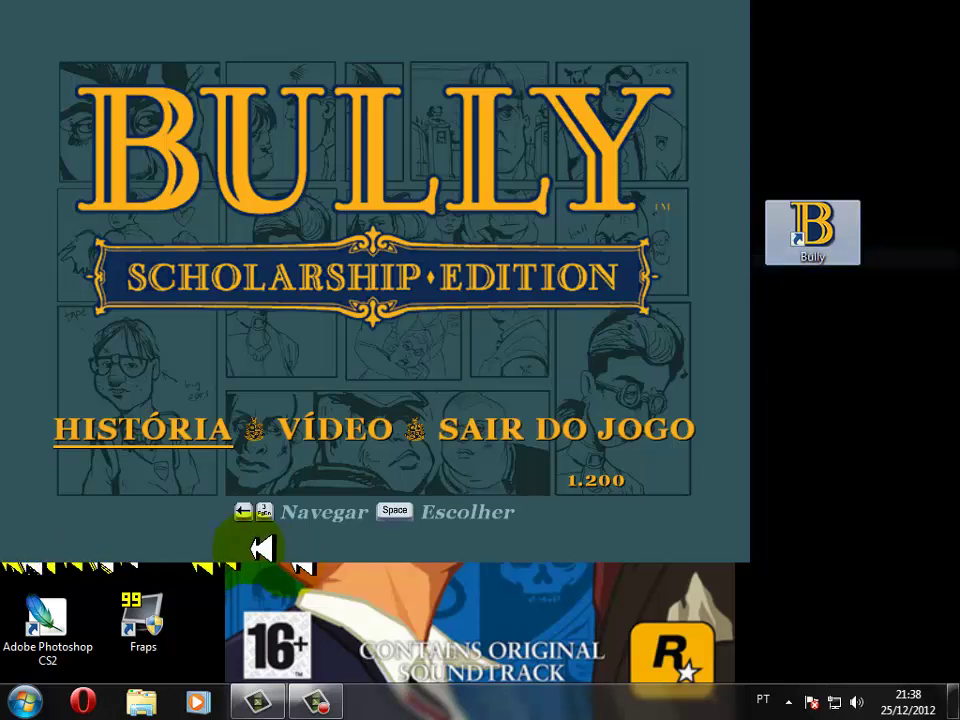
Step: Look through the translated main menu options and quit the game with SAIR DO JOGO
{"action": "key", "text": "Right"}
{"action": "key", "text": "Left"}
{"action": "key", "text": "Left"}
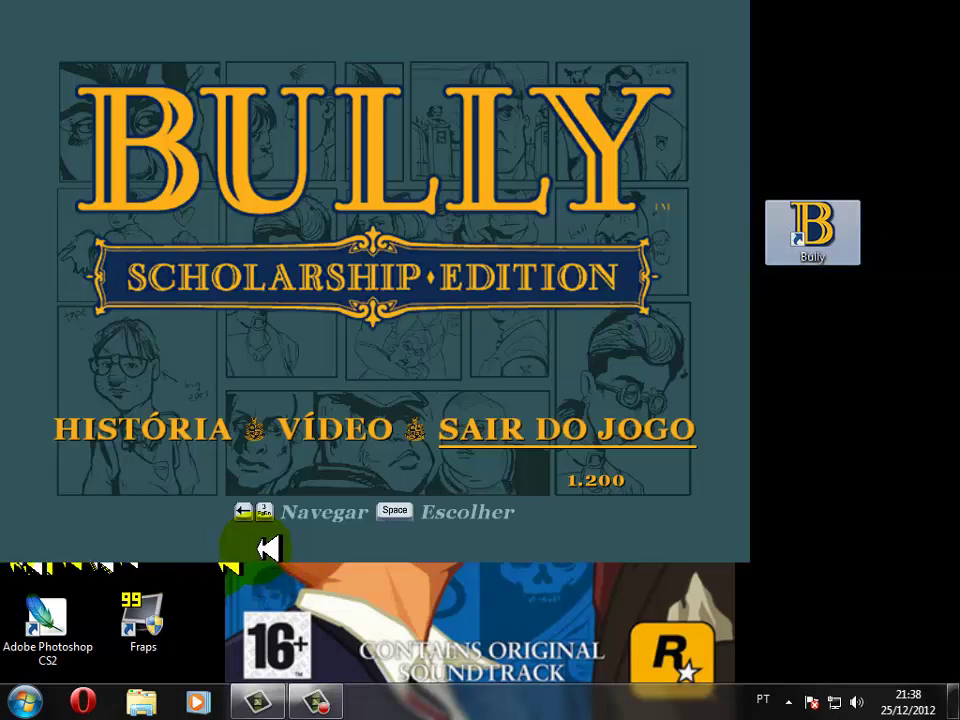
{"action": "key", "text": "space"}
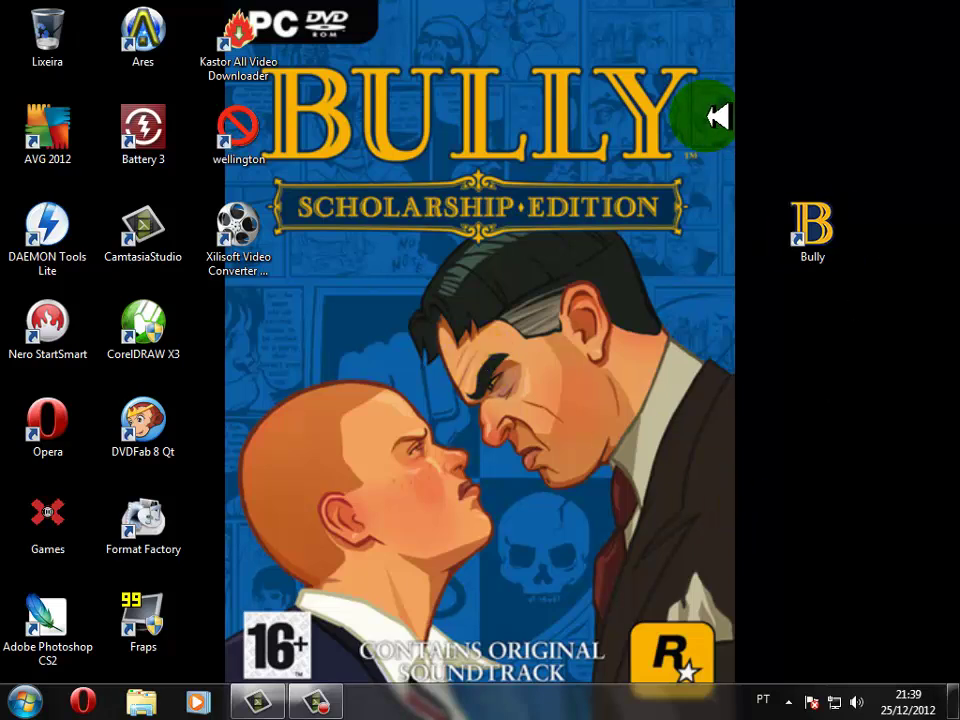
Step: Move the Bully shortcut back to its place below the Xilisoft Video Converter icon
{"action": "left_click_drag", "start_coordinate": [707, 117], "coordinate": [926, 339]}
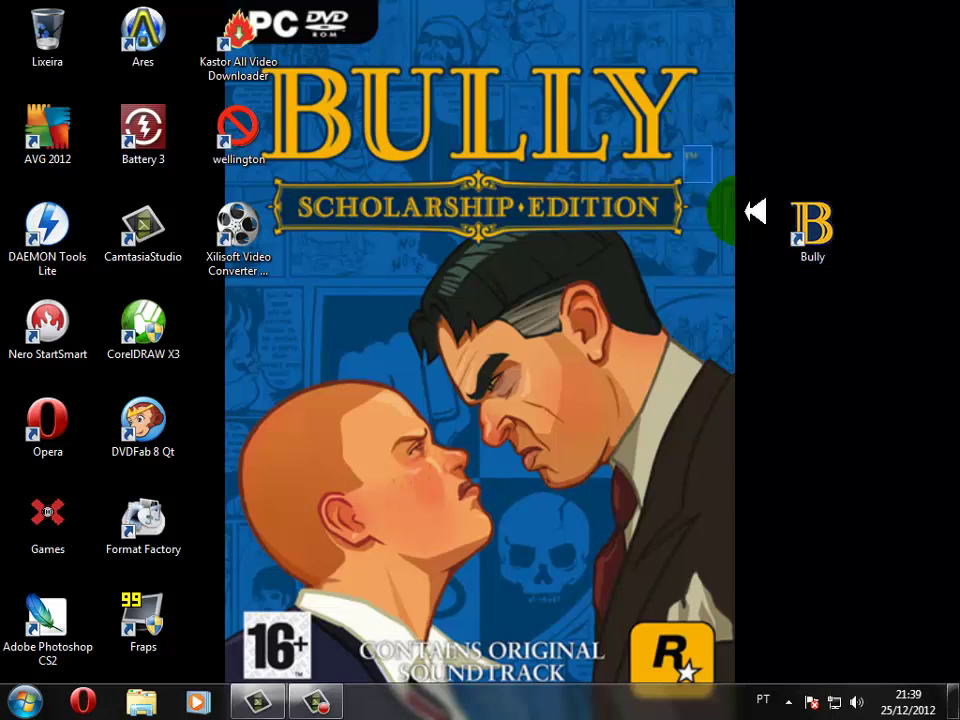
{"action": "left_click_drag", "start_coordinate": [705, 146], "coordinate": [926, 362]}
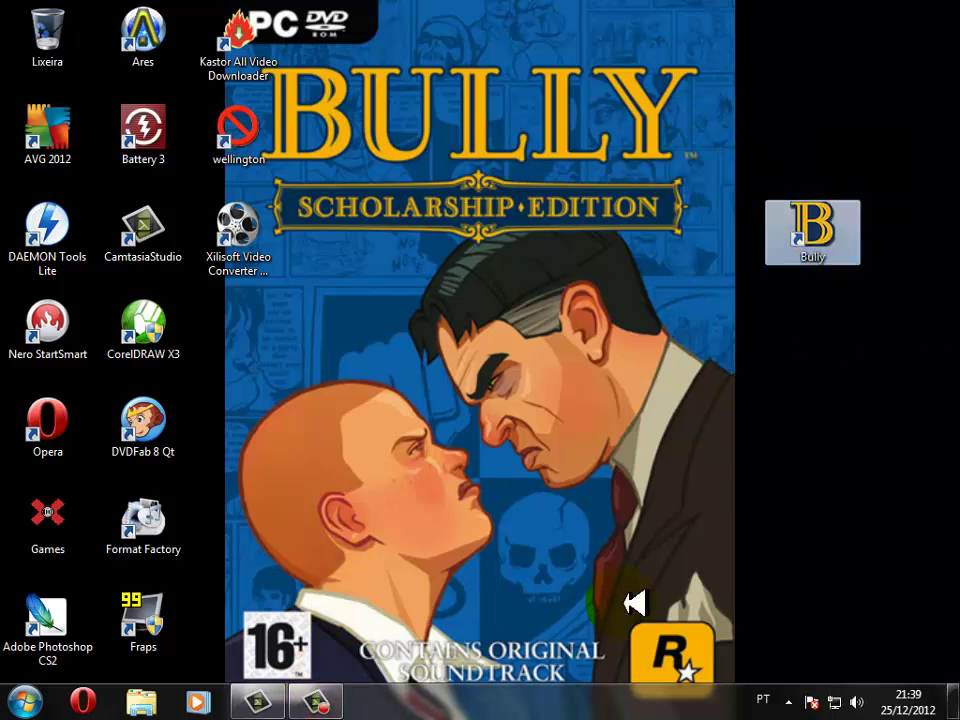
{"action": "left_click_drag", "start_coordinate": [800, 234], "coordinate": [252, 341]}
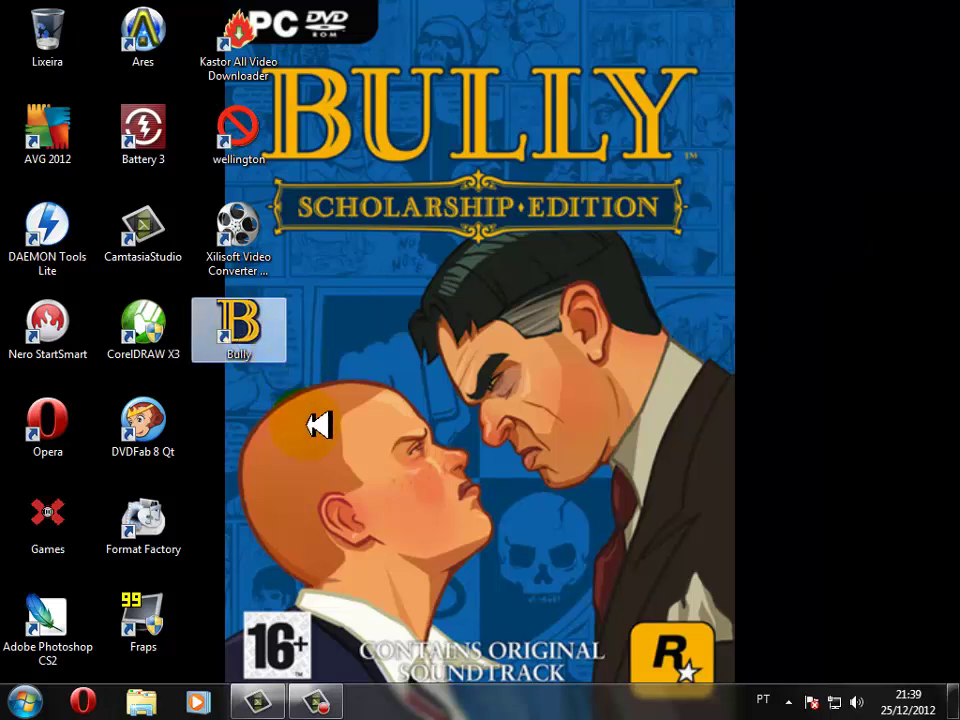
{"action": "left_click", "coordinate": [393, 261]}
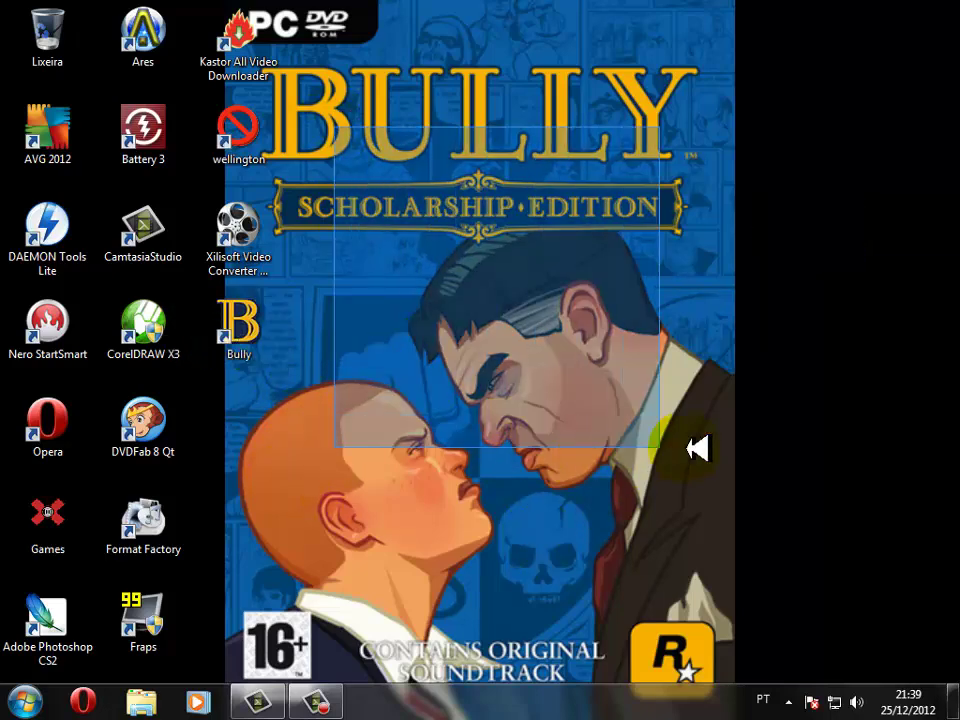
{"action": "left_click", "coordinate": [305, 185]}
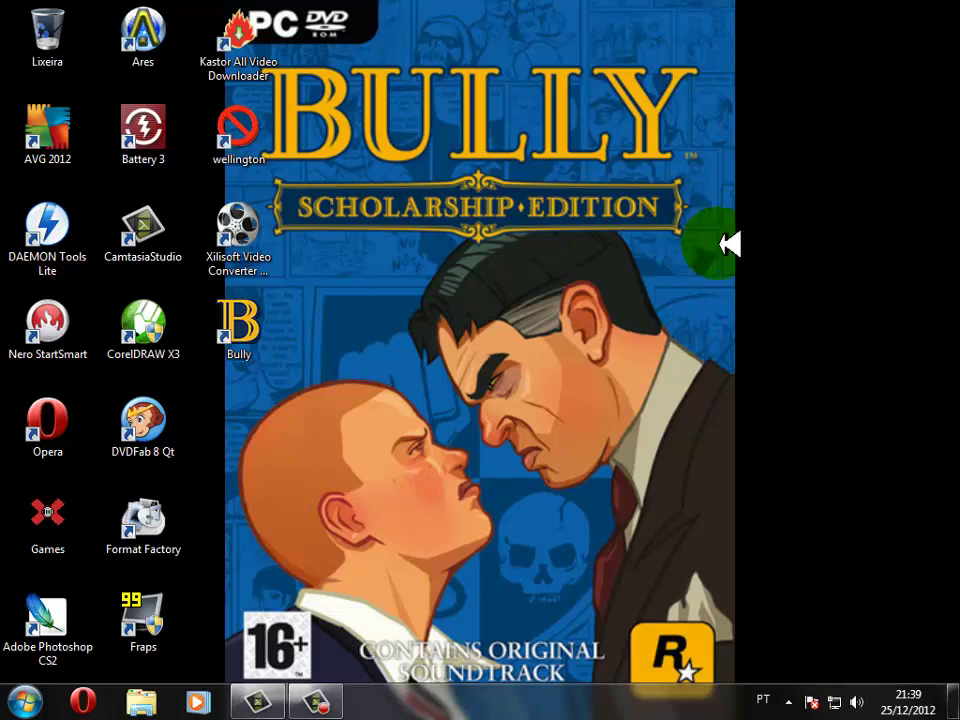
{"action": "left_click_drag", "start_coordinate": [714, 235], "coordinate": [397, 278]}
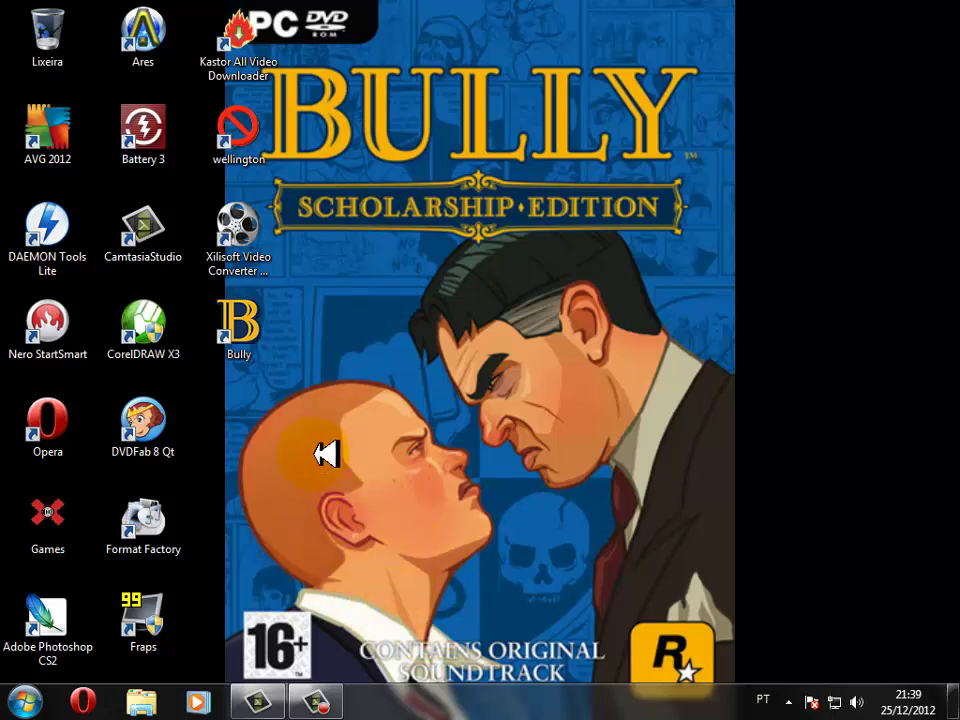
{"action": "left_click", "coordinate": [330, 705]}
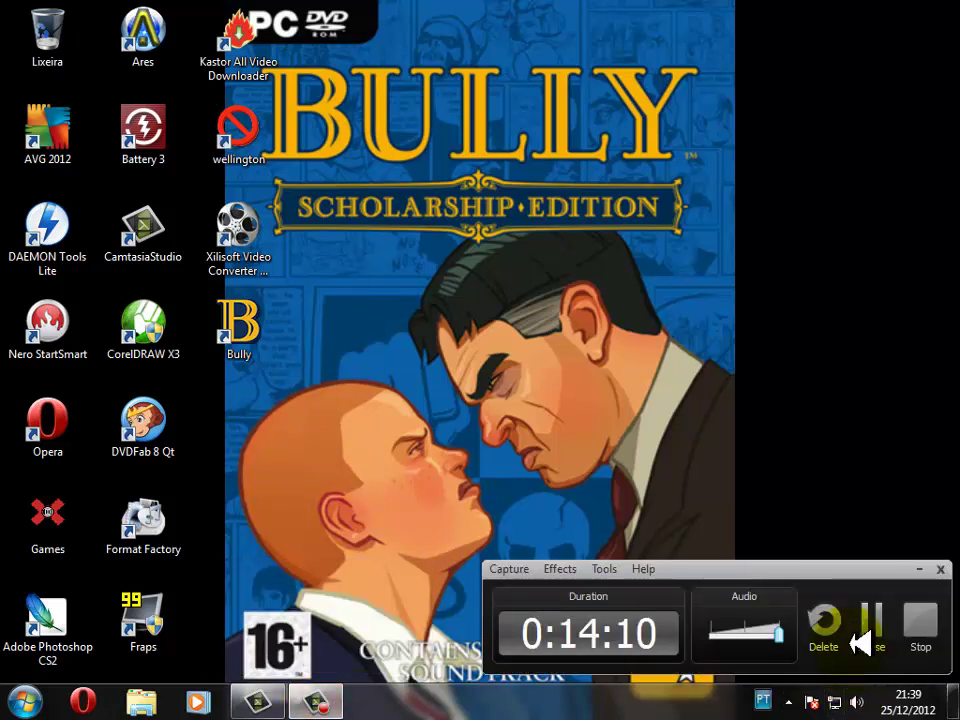